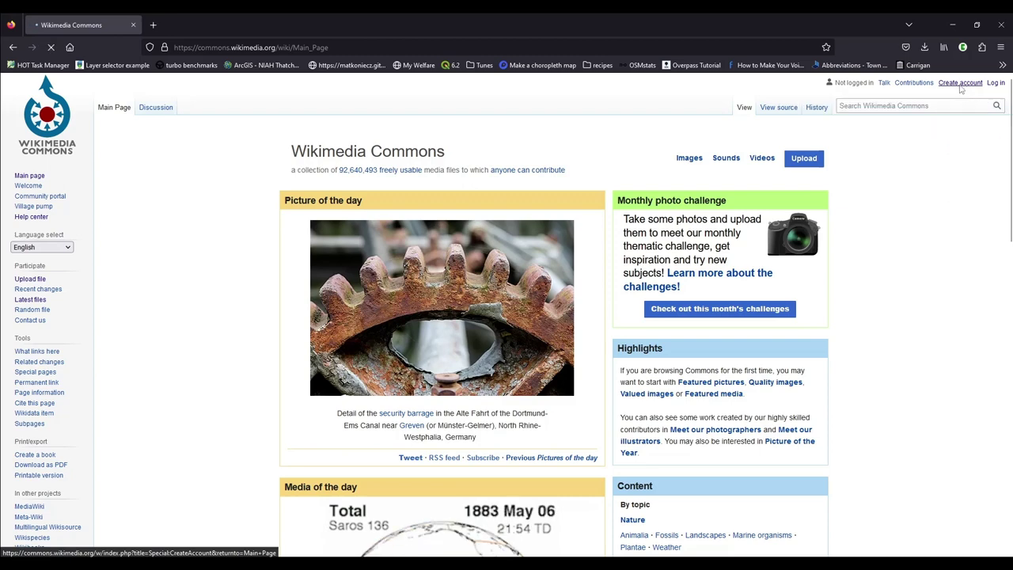
Step: Open the Create account form and look over its username, password, email and CAPTCHA fields
left_click(960, 82)
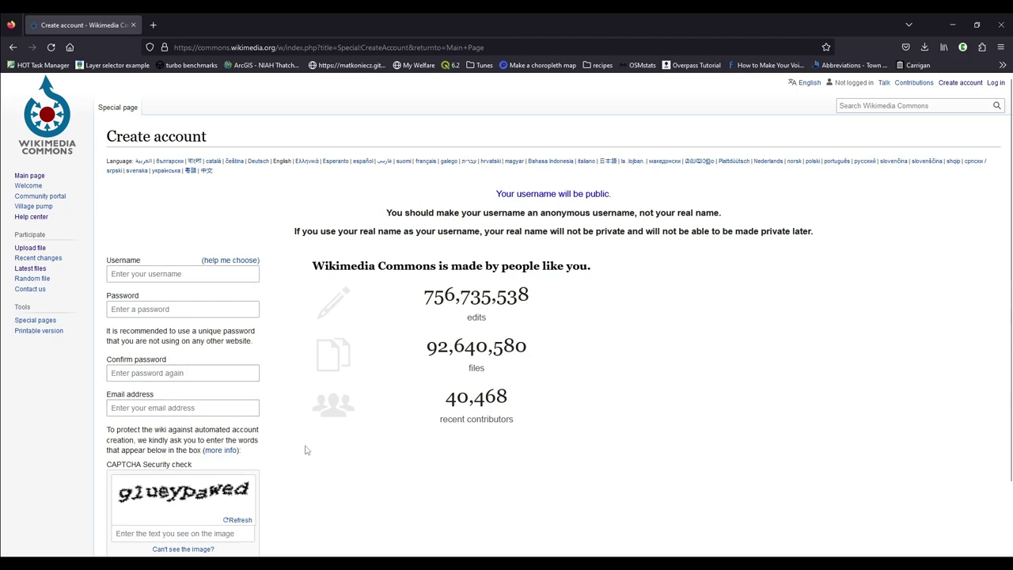
scroll(299, 440, "down", 1)
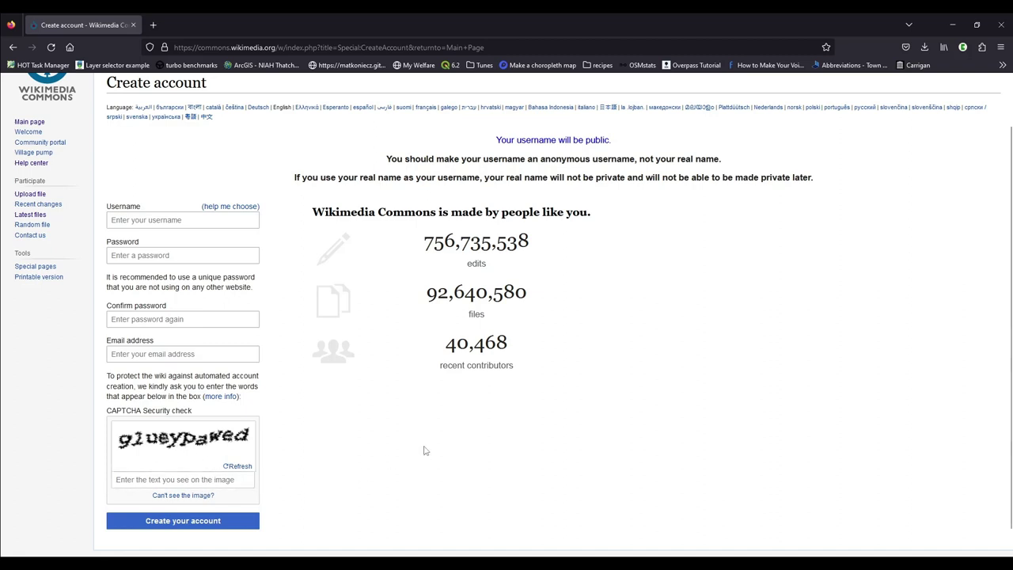
scroll(423, 450, "up", 1)
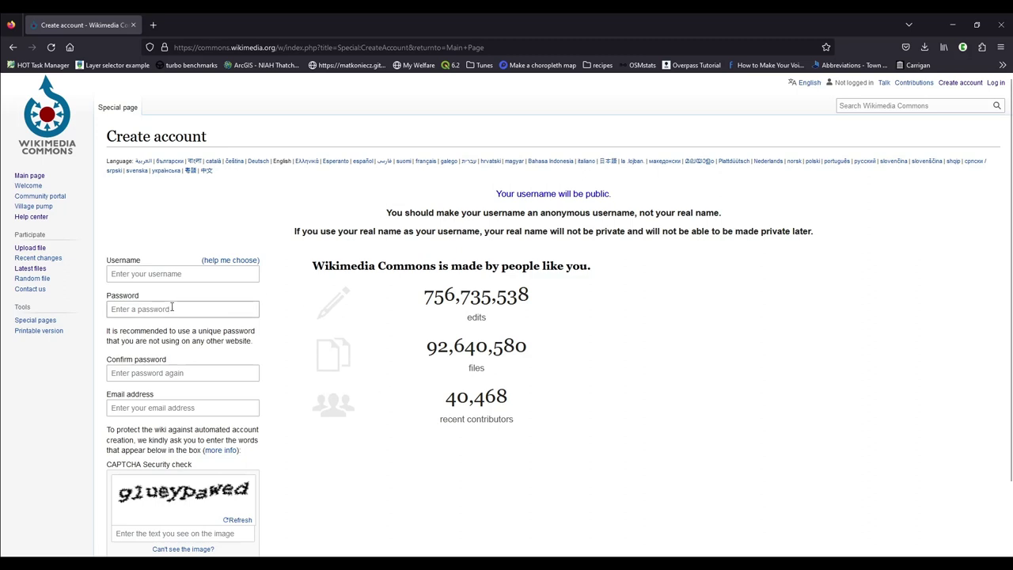
Step: Sign in on the Log in page with the account password
left_click(996, 82)
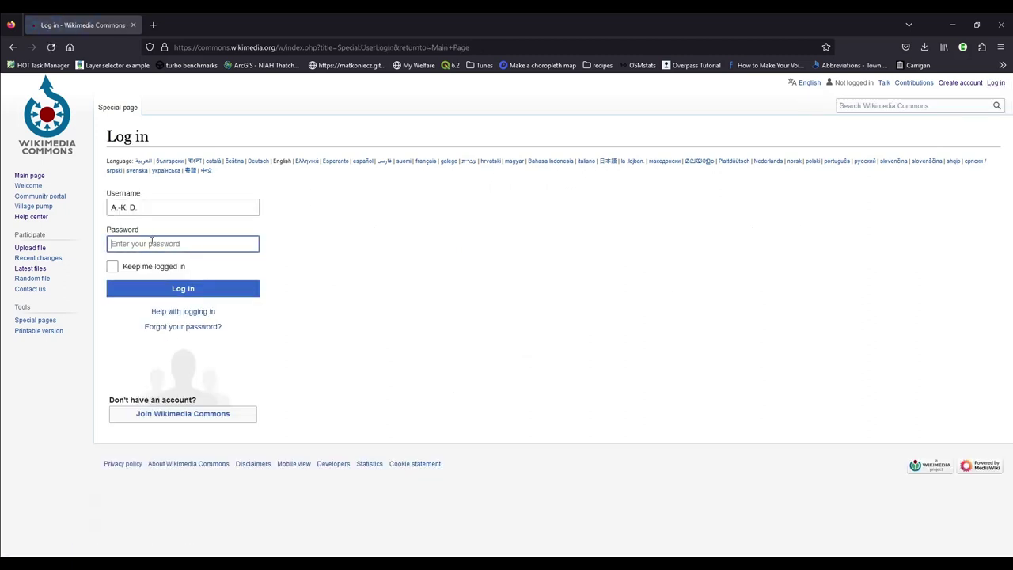
type("•••••••")
key("Return")
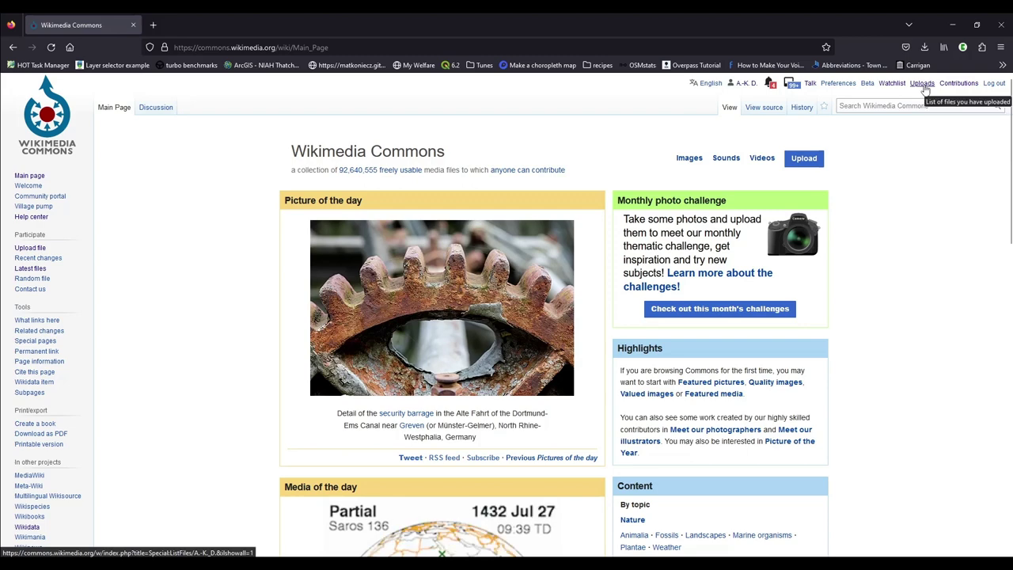
Step: Open the account's Uploads list and scroll through the file table, then back to the top
left_click(923, 87)
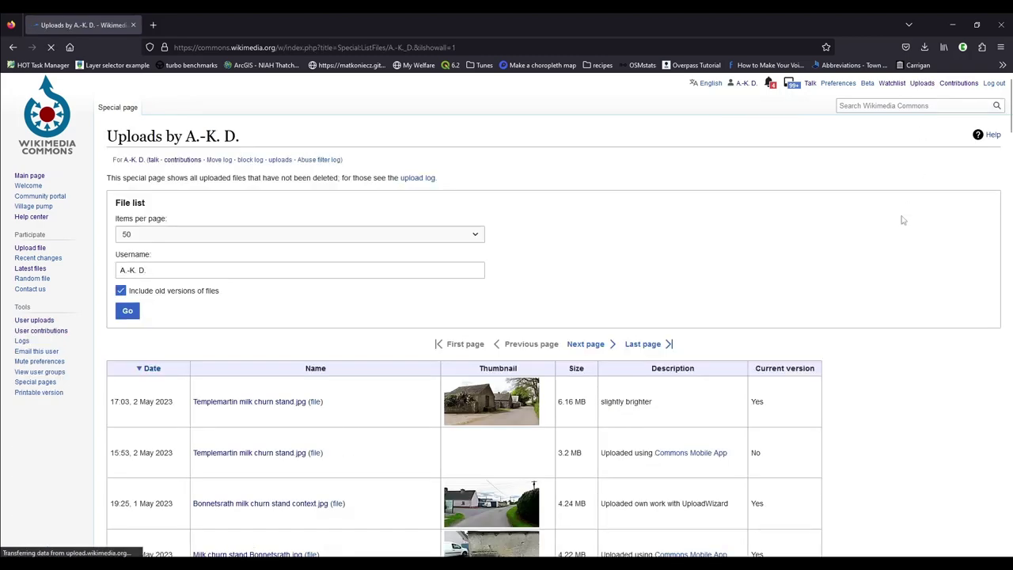
scroll(873, 252, "down", 15)
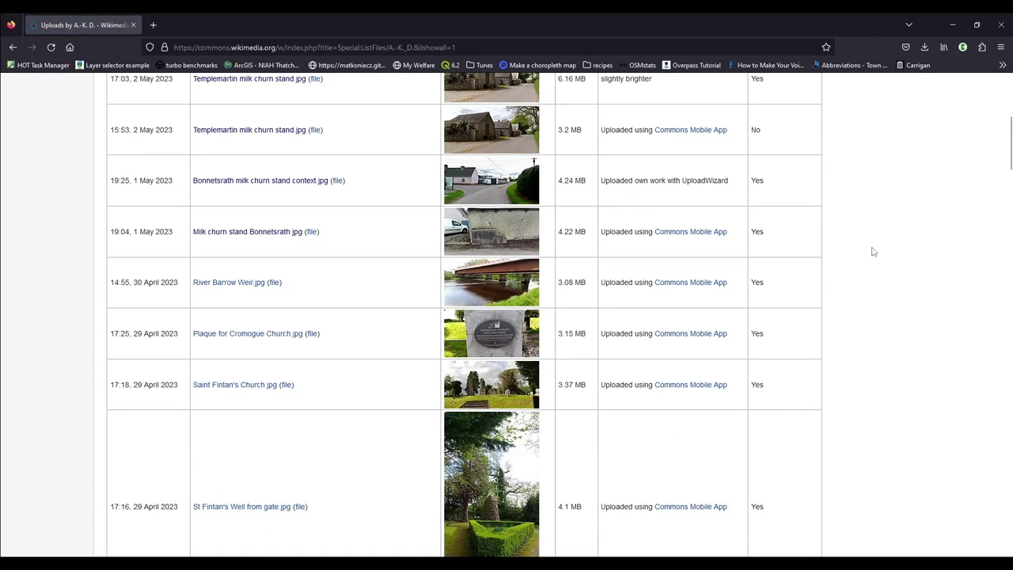
scroll(874, 252, "down", 15)
scroll(874, 244, "down", 3)
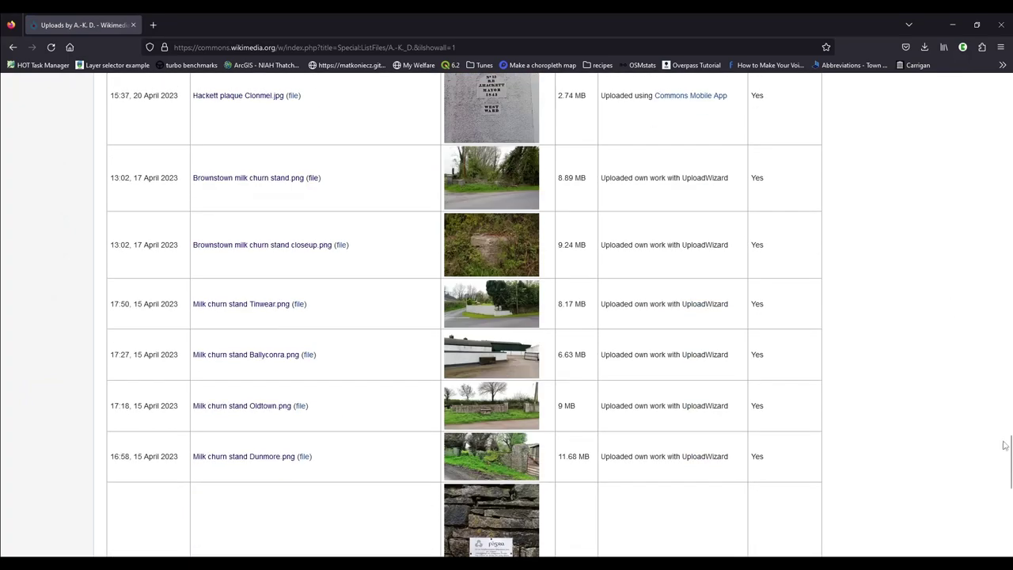
left_click_drag(1008, 447, 1009, 79)
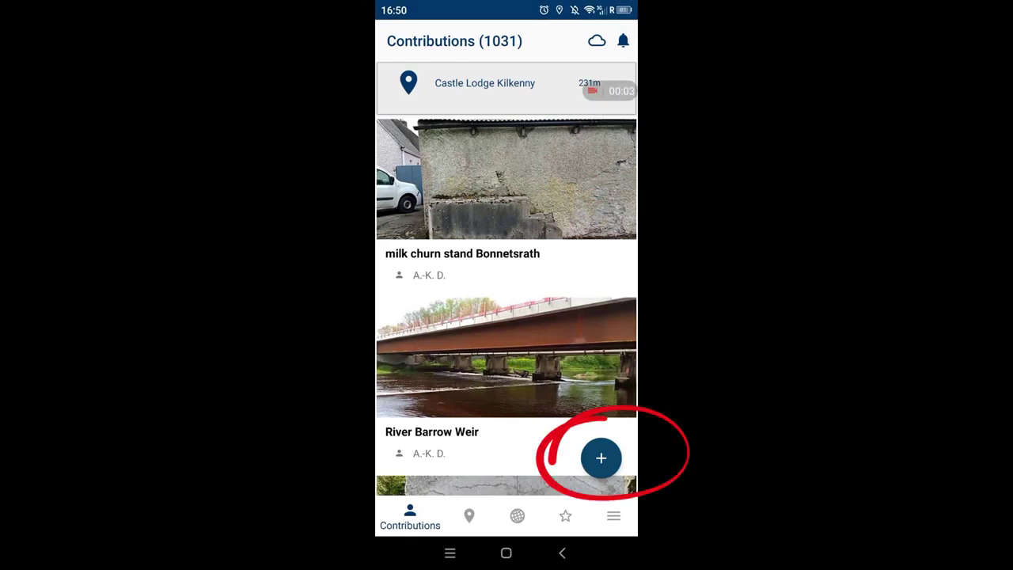
Step: Choose the barn photo from the phone's gallery as a new upload
left_click(601, 457)
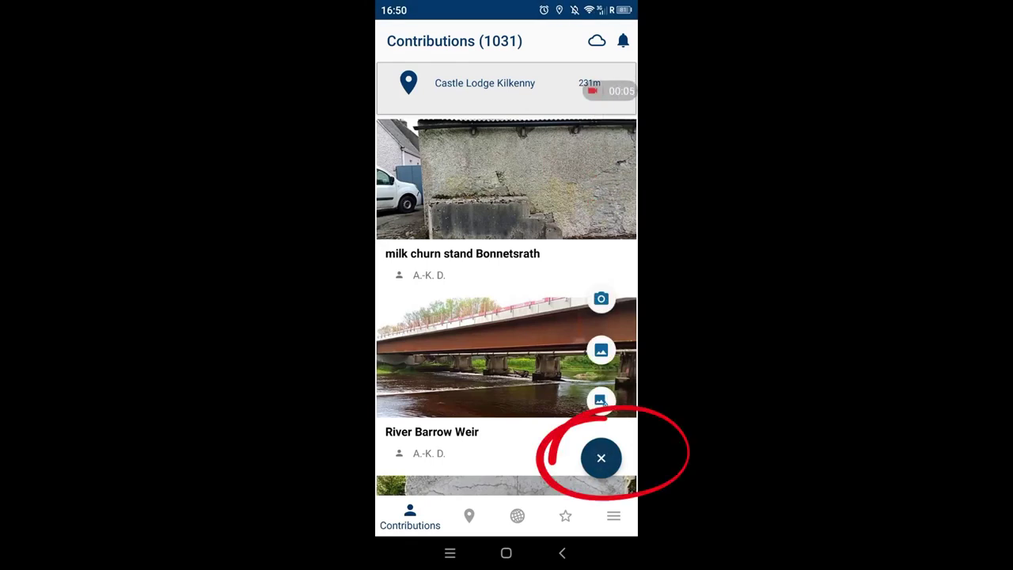
left_click(600, 350)
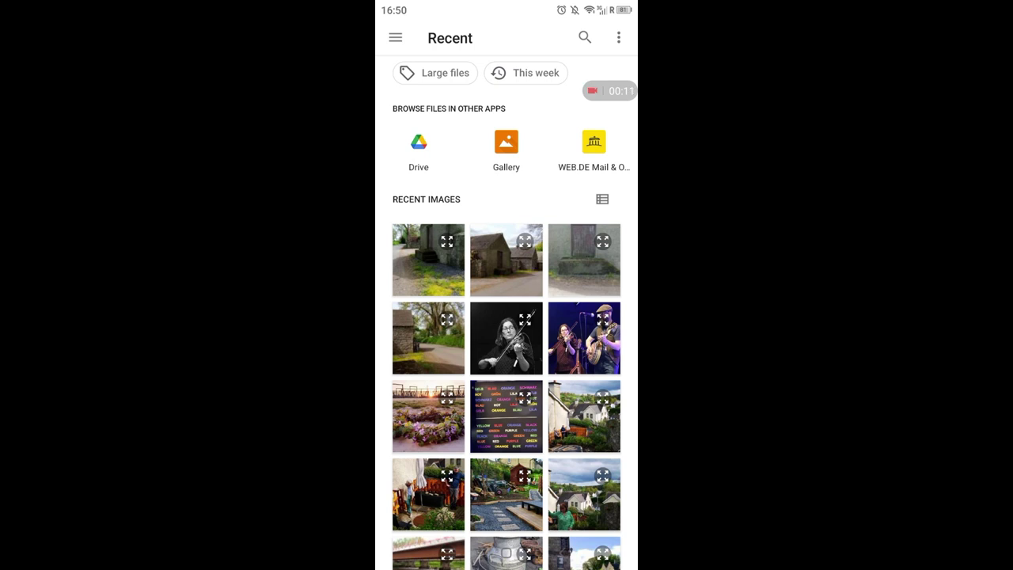
left_click(502, 270)
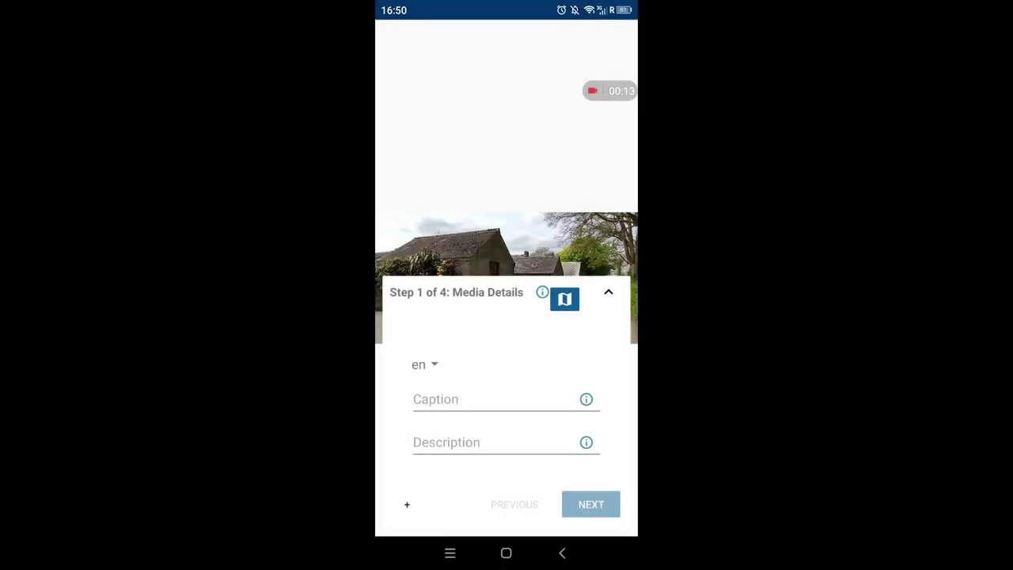
Step: Give the photo the caption 'Templemartin milk churn stand'
left_click(483, 398)
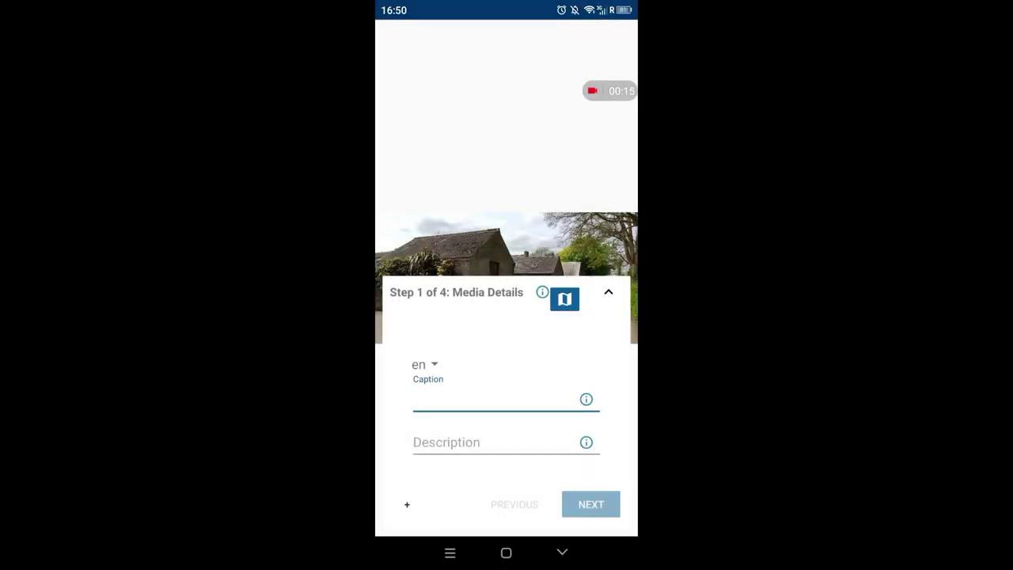
type("mi")
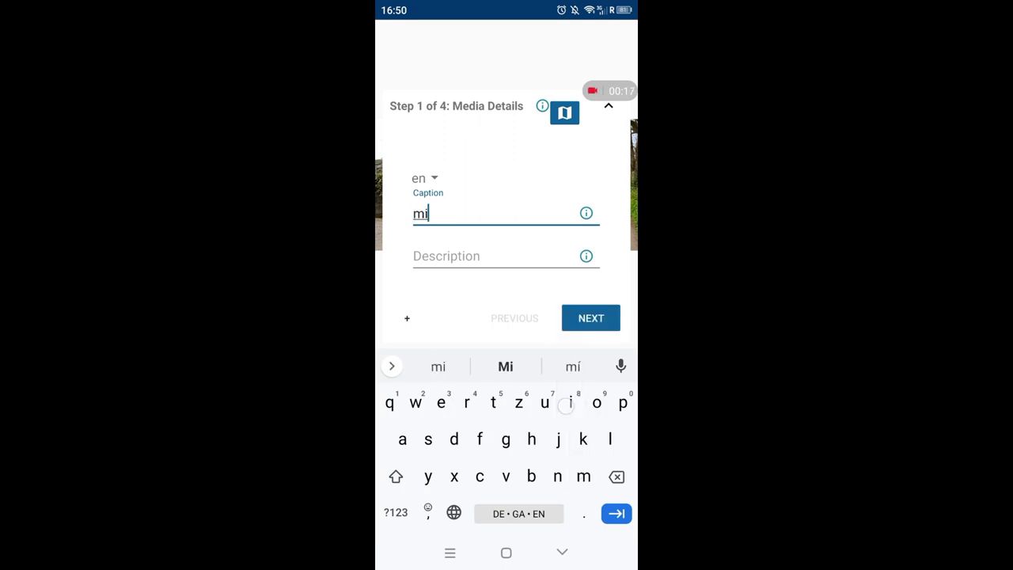
key("BackSpace")
key("BackSpace")
type("T")
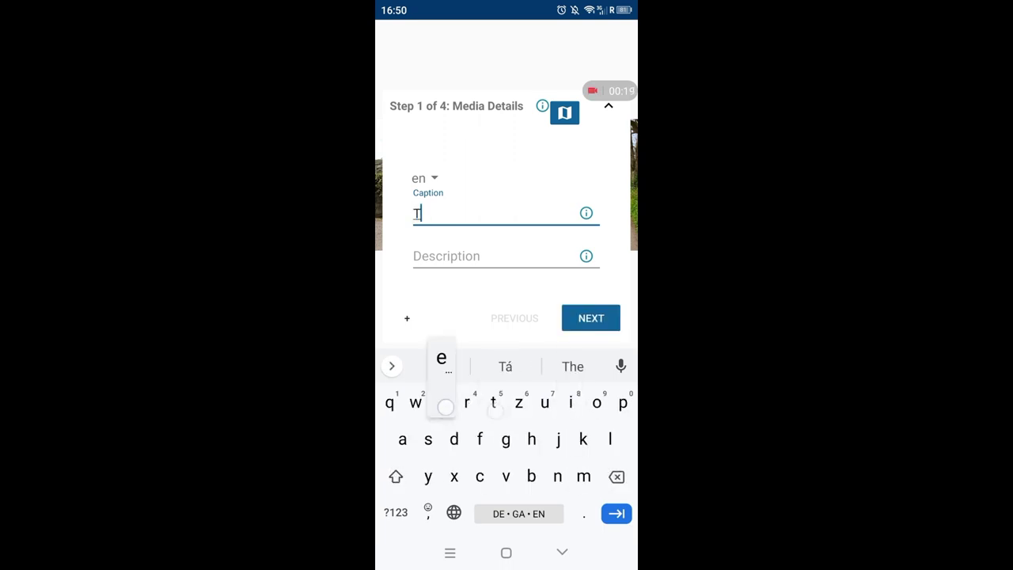
type("emplema")
left_click(505, 366)
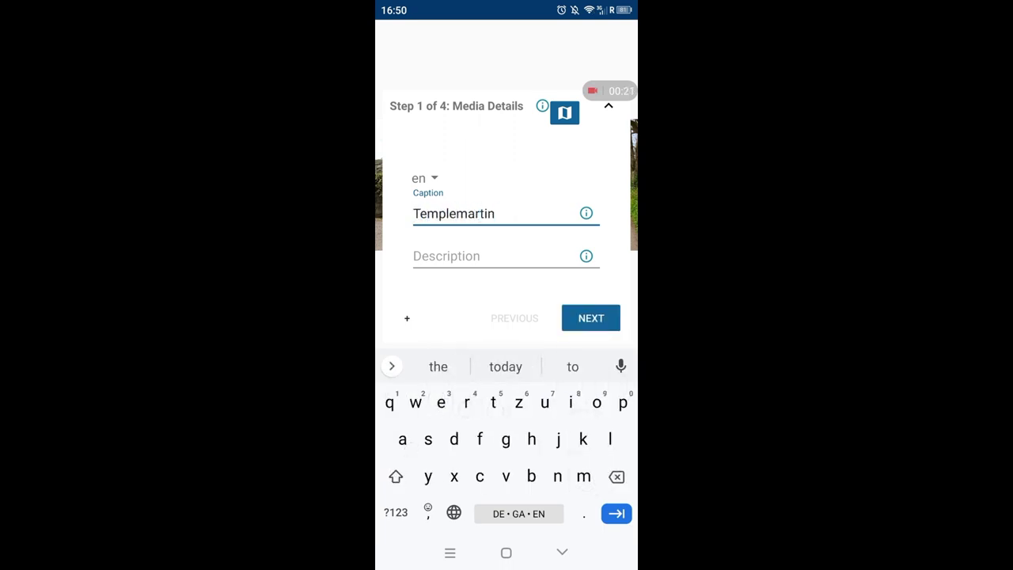
type("milk chu")
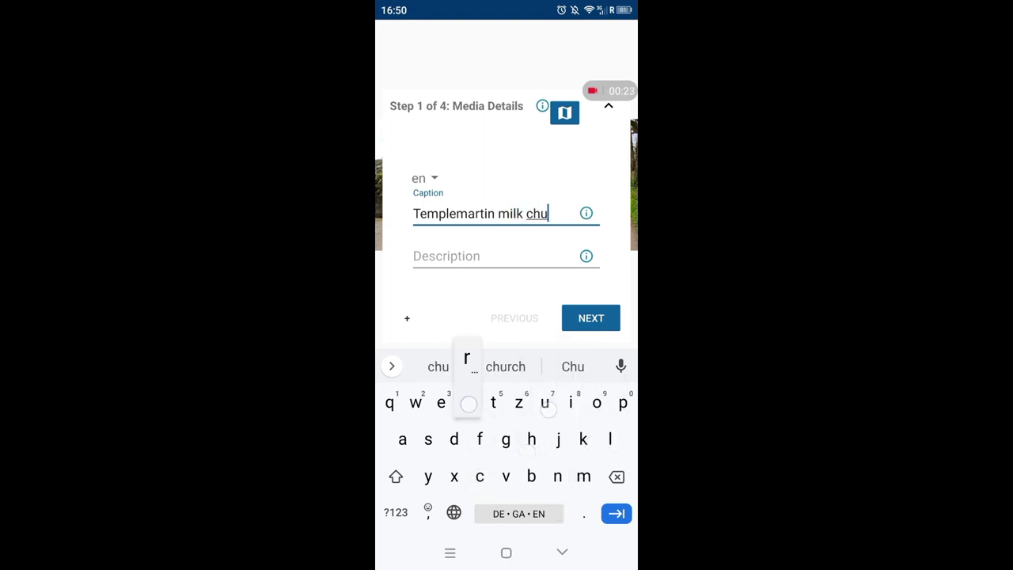
type("rn stans")
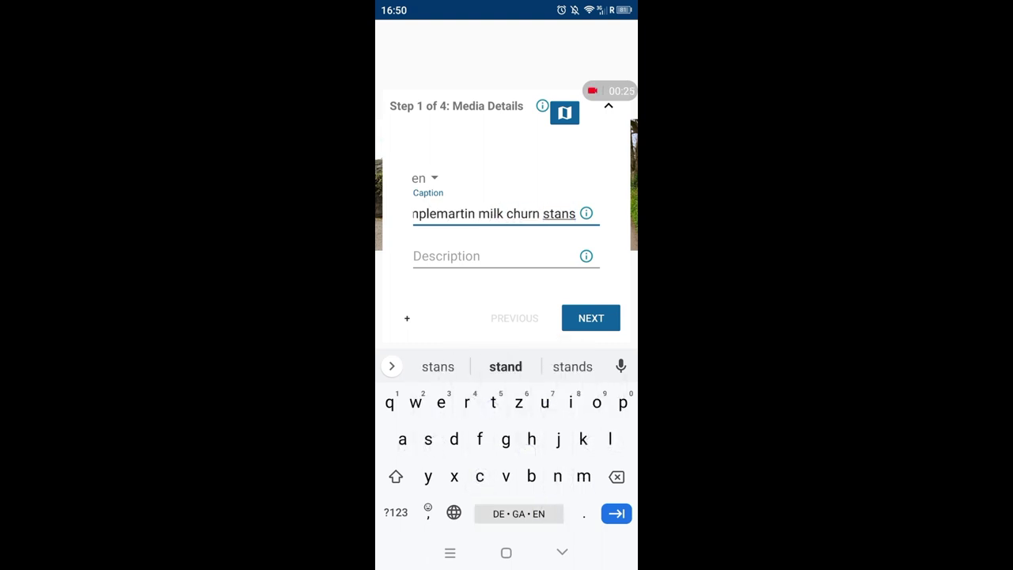
key("BackSpace")
type("d")
Step: Describe the stand in Templemartin, Co. Kilkenny, used briefly from the 1960s to the 1970s
left_click(429, 257)
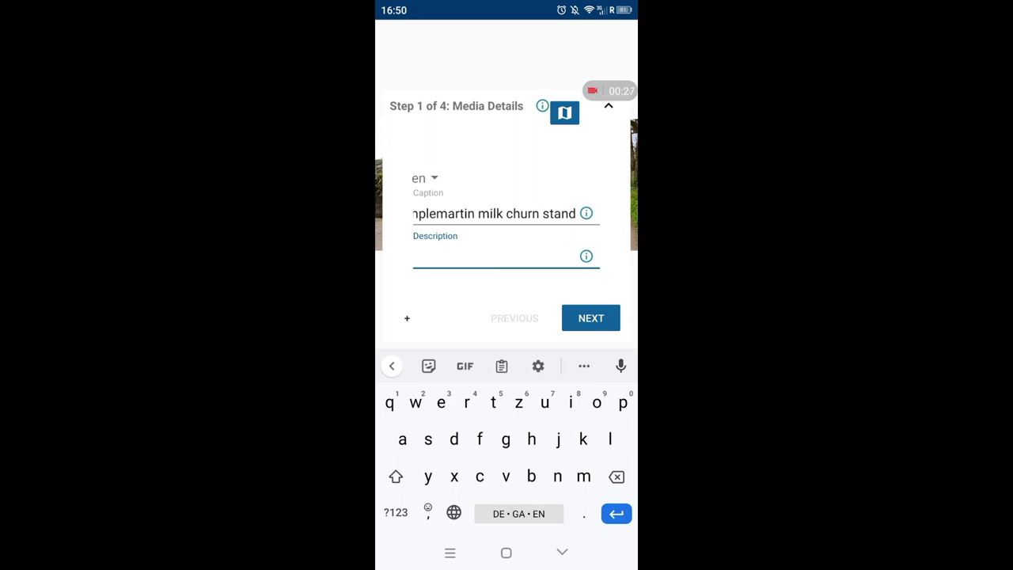
type("milk churn ")
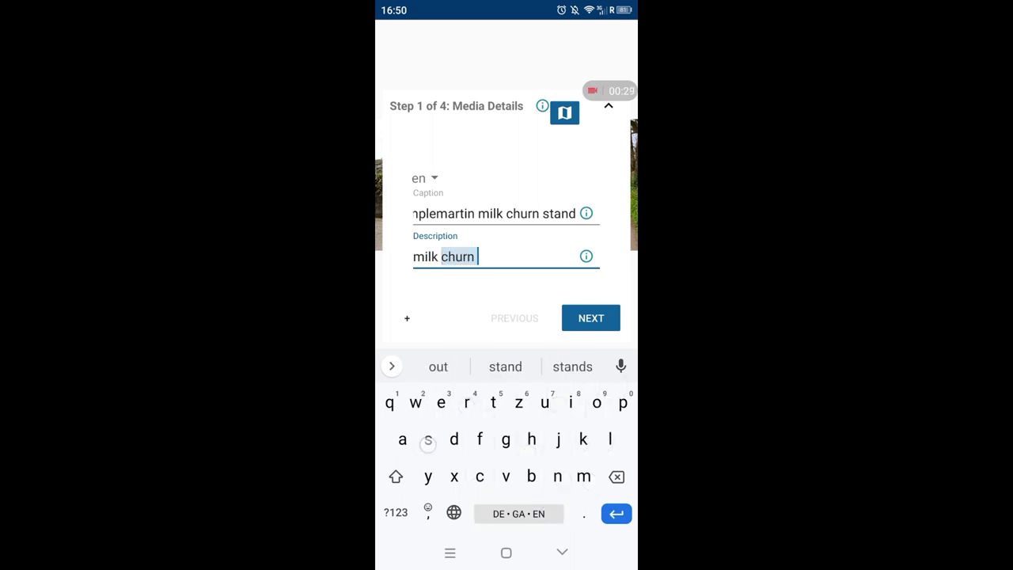
type("stand ")
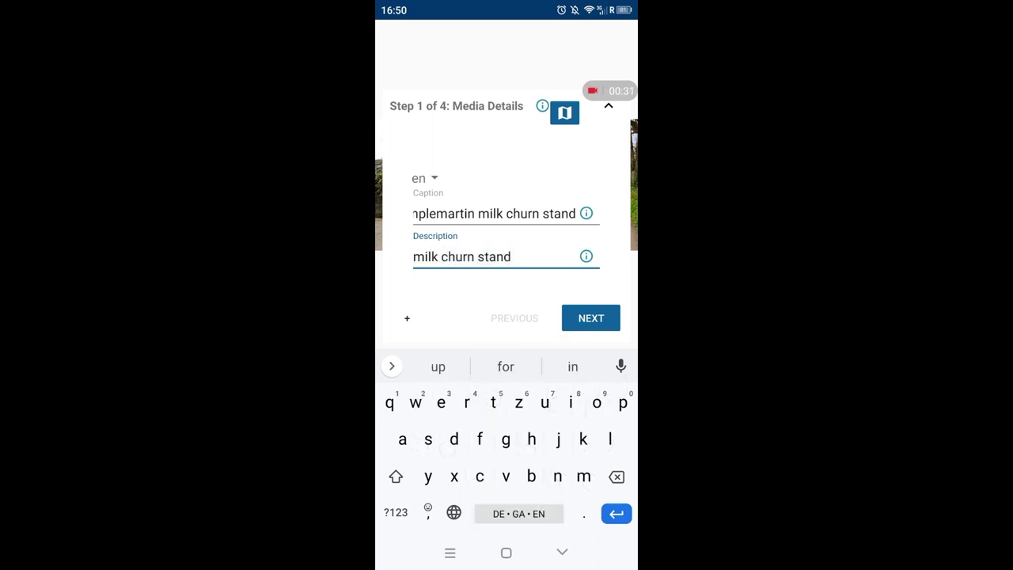
type("in the toenland")
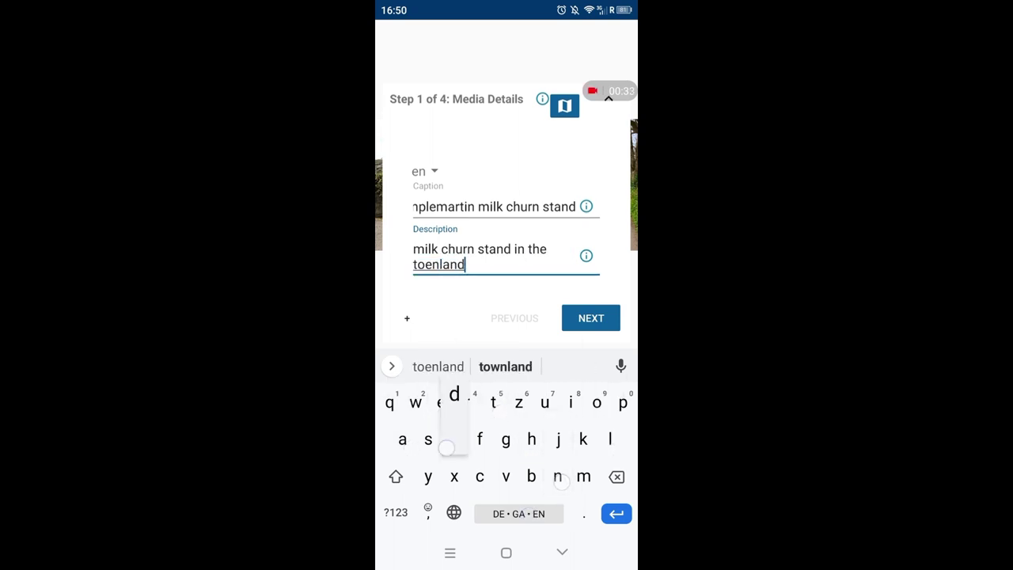
key("BackSpace")
key("BackSpace")
key("BackSpace")
key("BackSpace")
key("BackSpace")
key("BackSpace")
type("wnland of T")
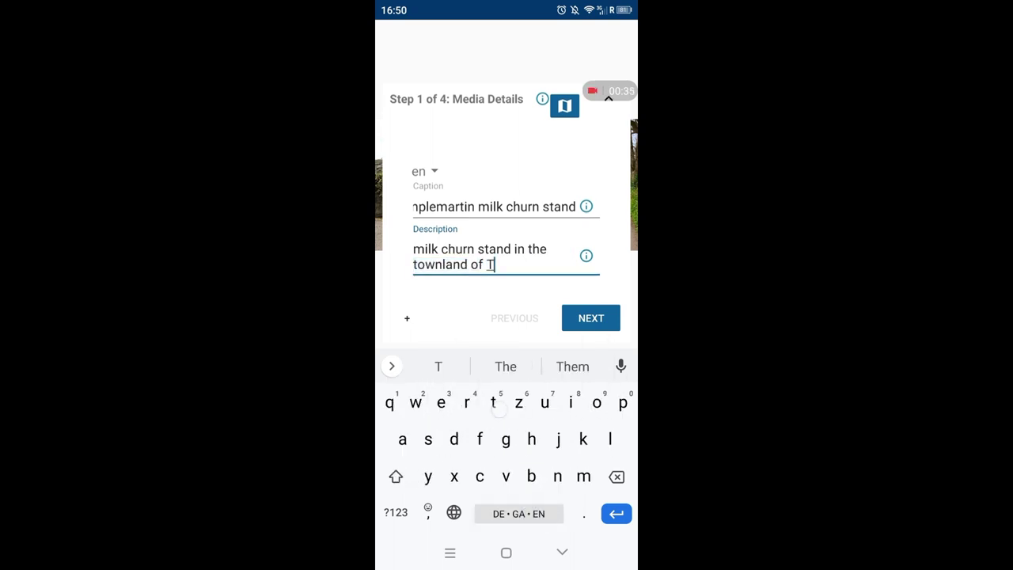
type("emplemartin,")
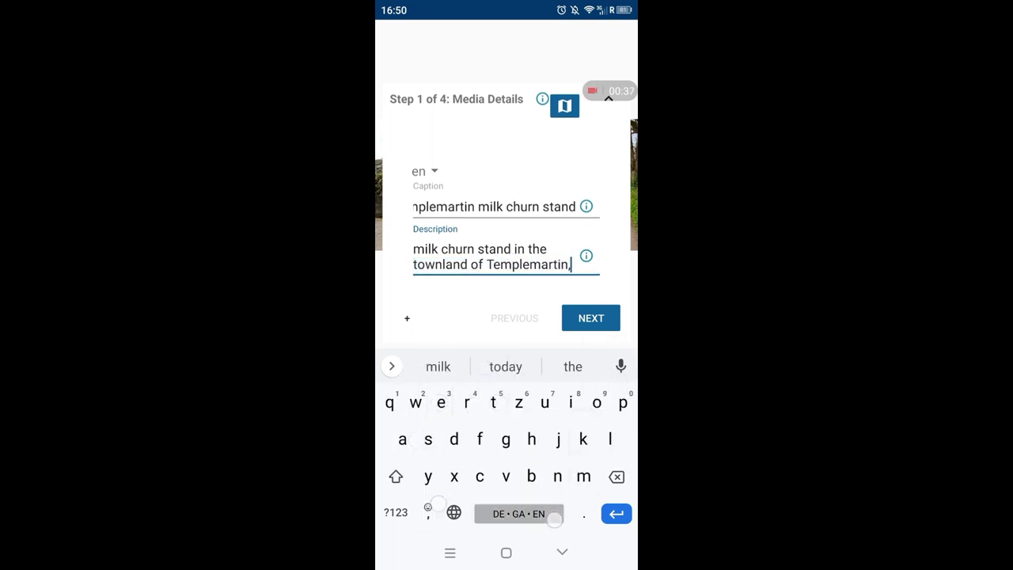
type(" Com")
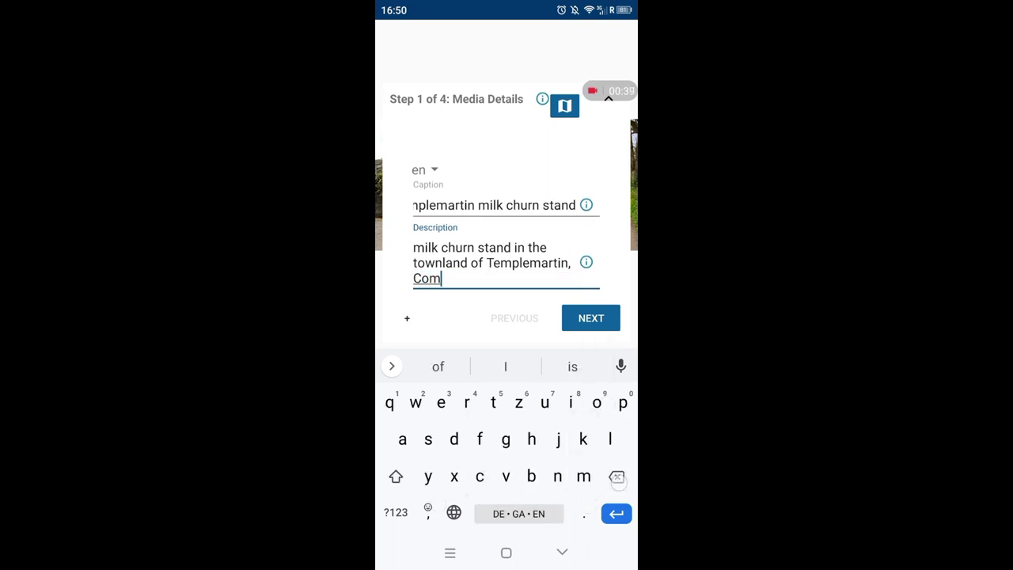
key("BackSpace")
type(". Kil")
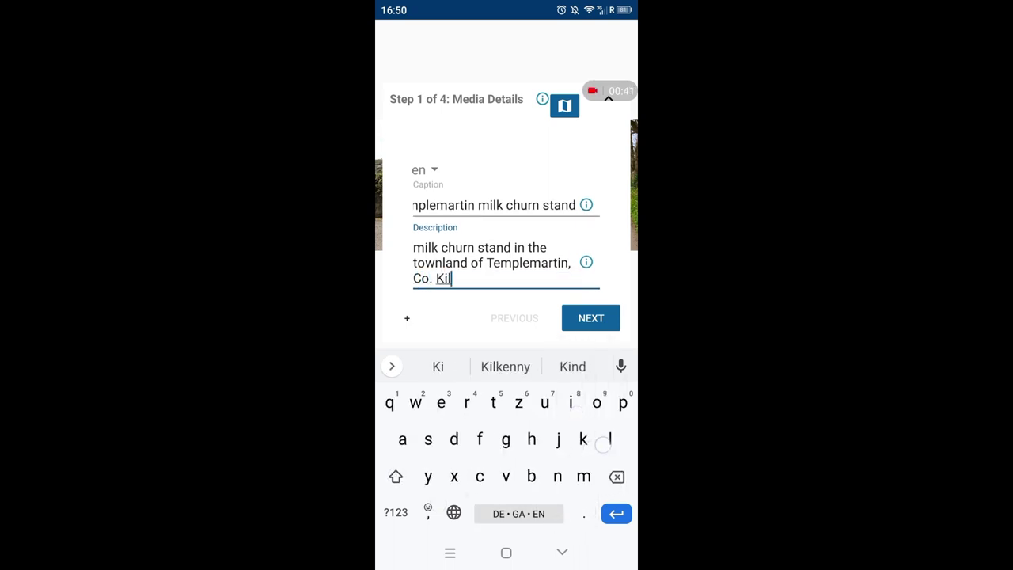
type("kenny. i")
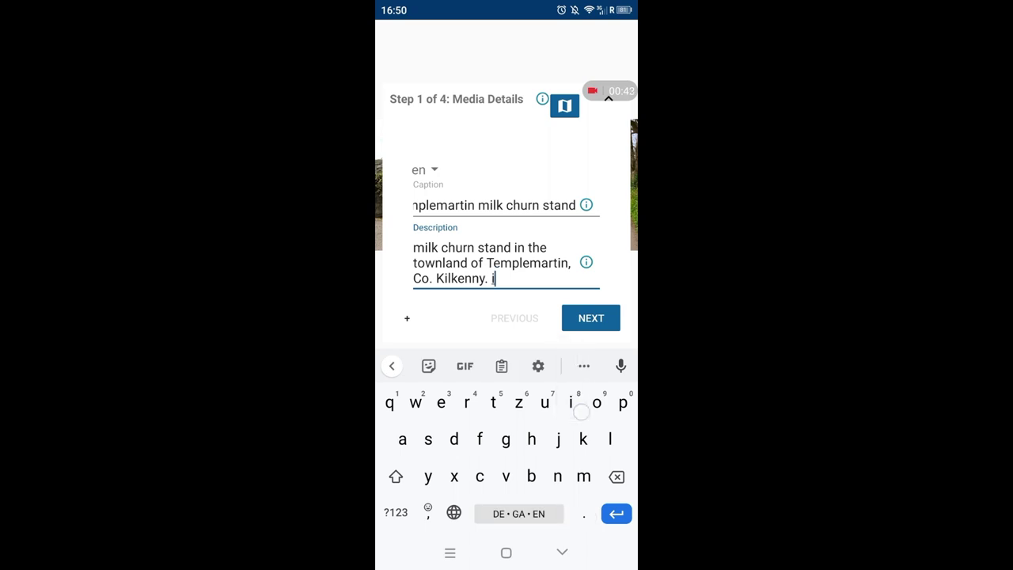
type("t was in")
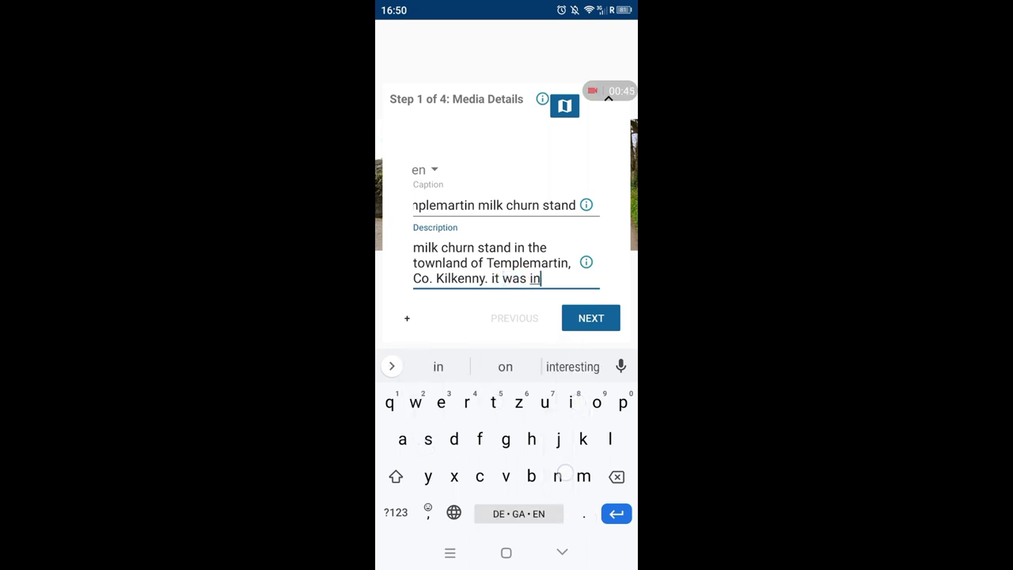
type(" use only ")
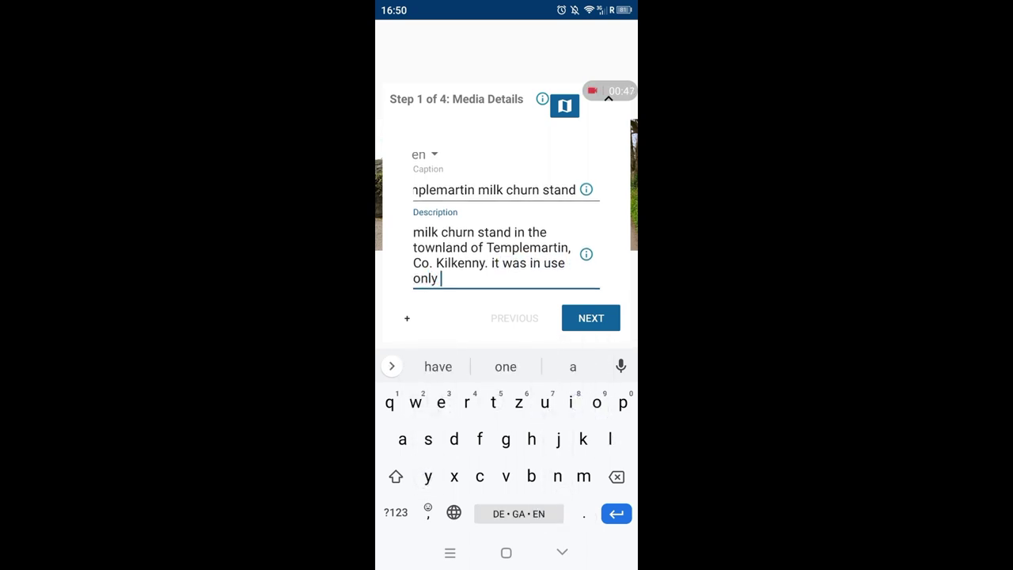
type("briefly, ")
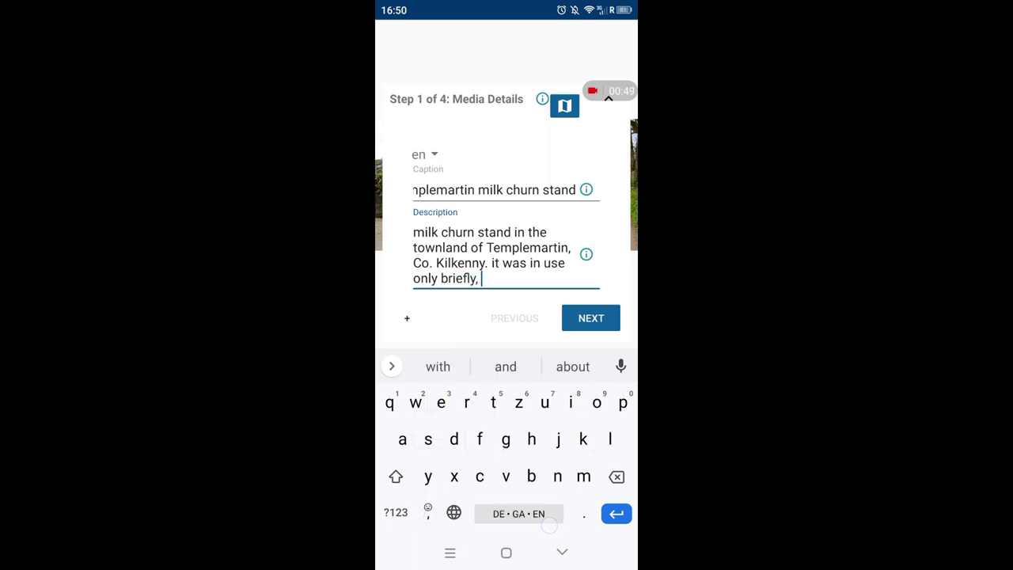
type("the milkin")
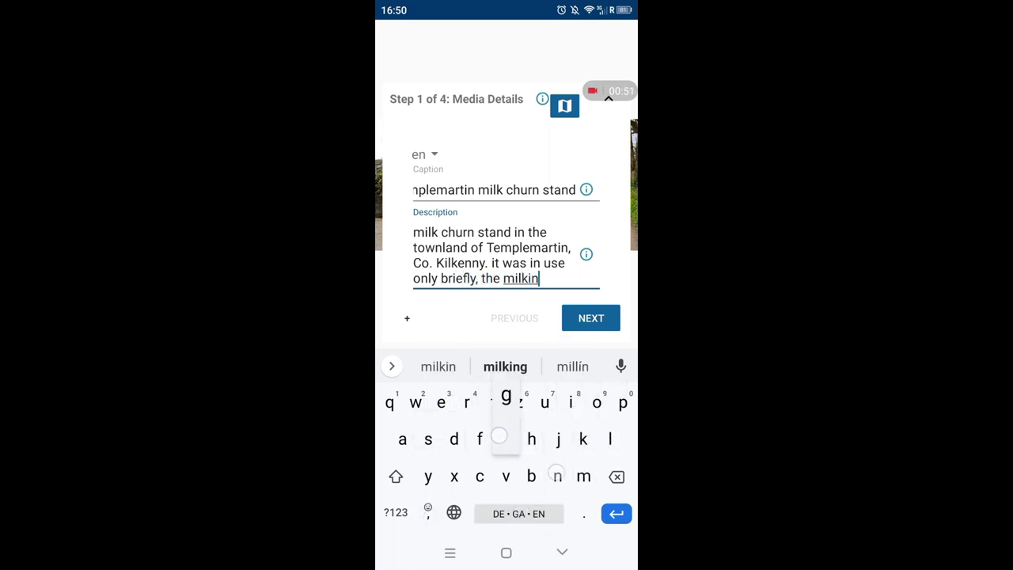
type("g parlour b")
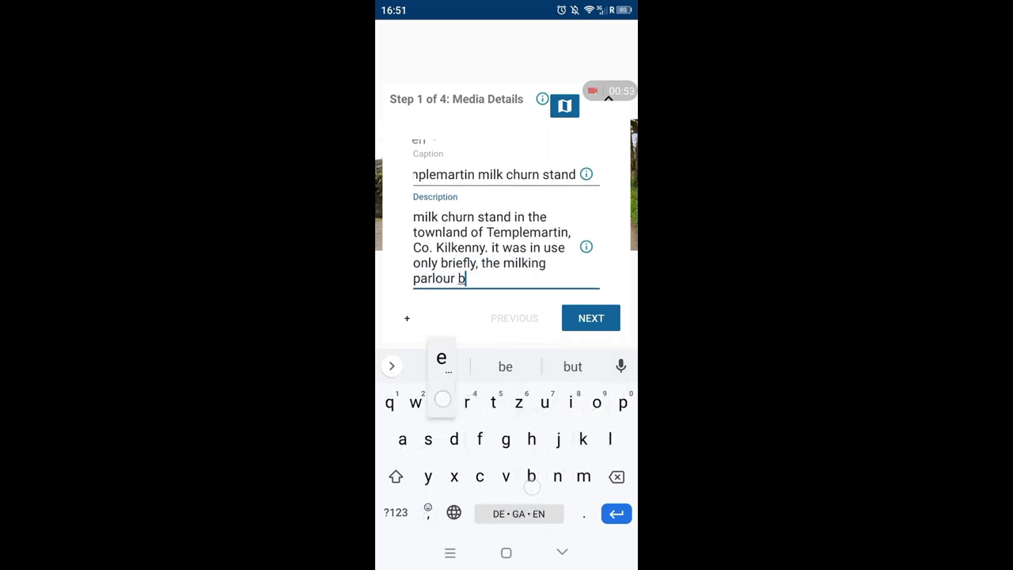
type("eing built ")
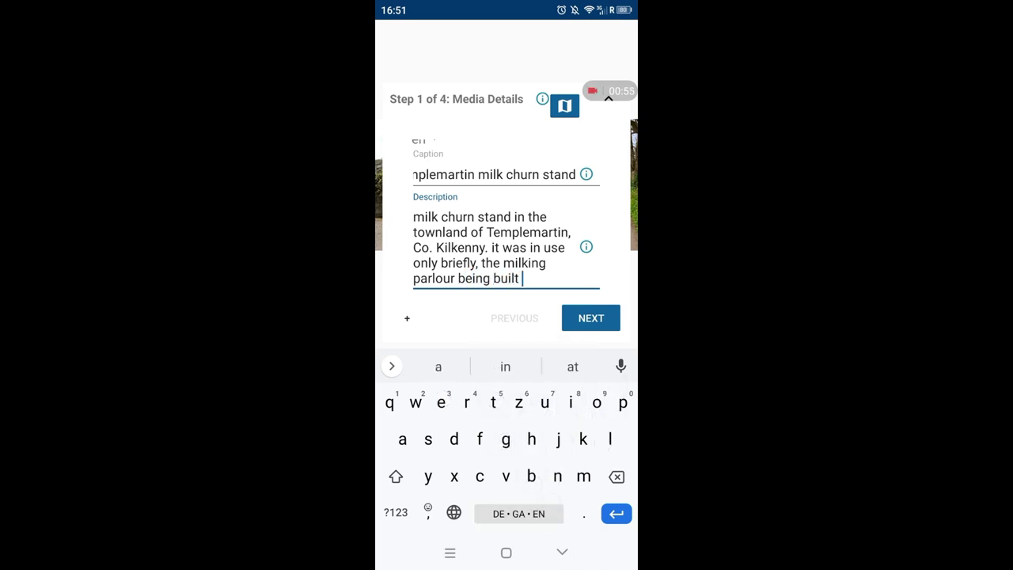
type("in the")
left_click(396, 512)
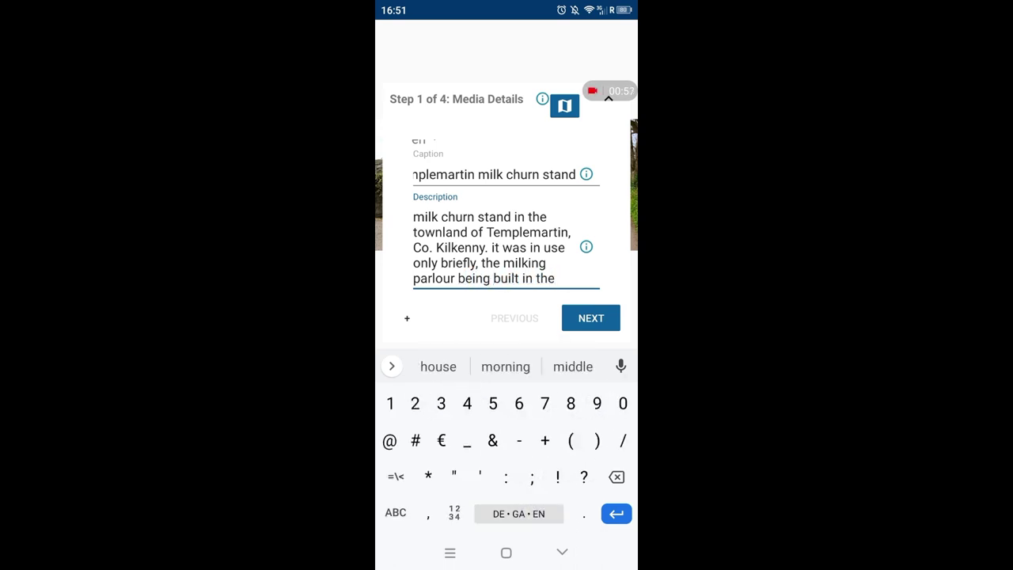
type("1960")
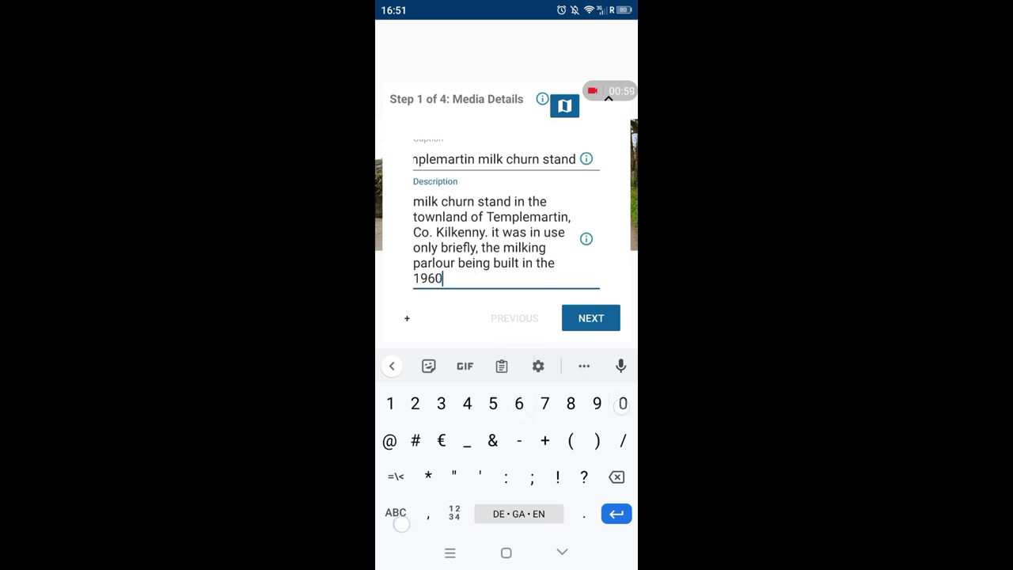
left_click(396, 512)
type("s, and t")
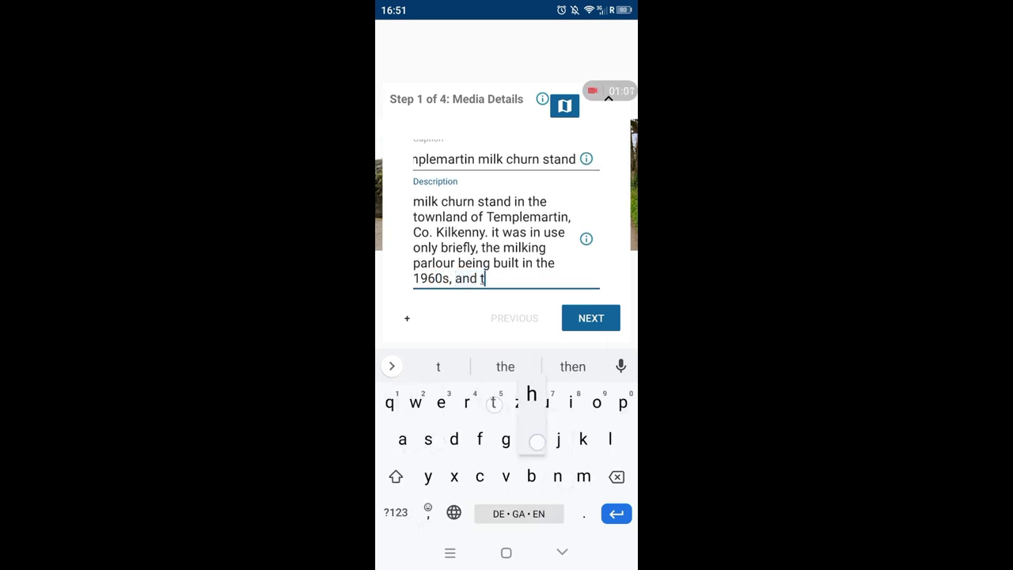
type("he farm")
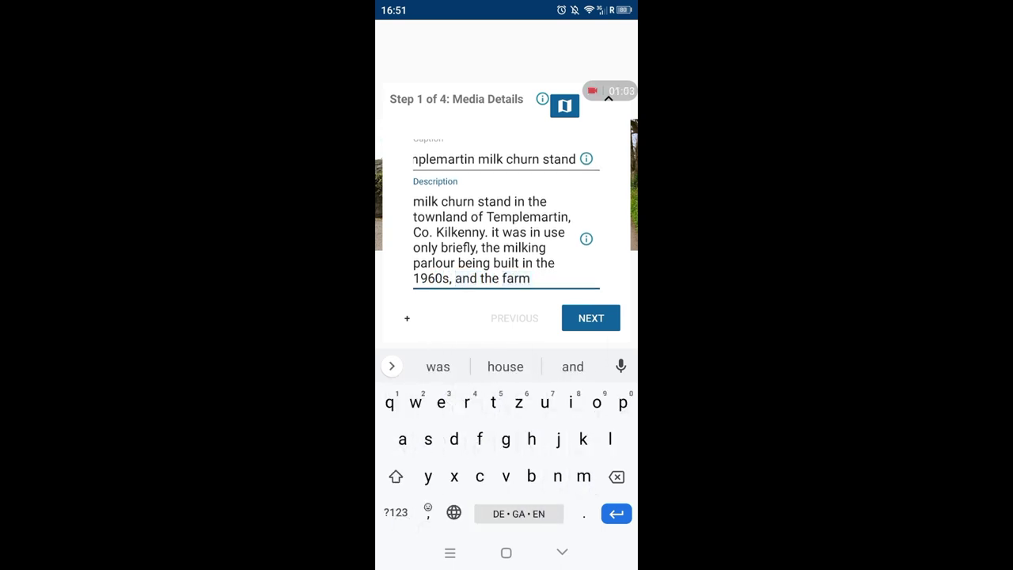
type(" ending")
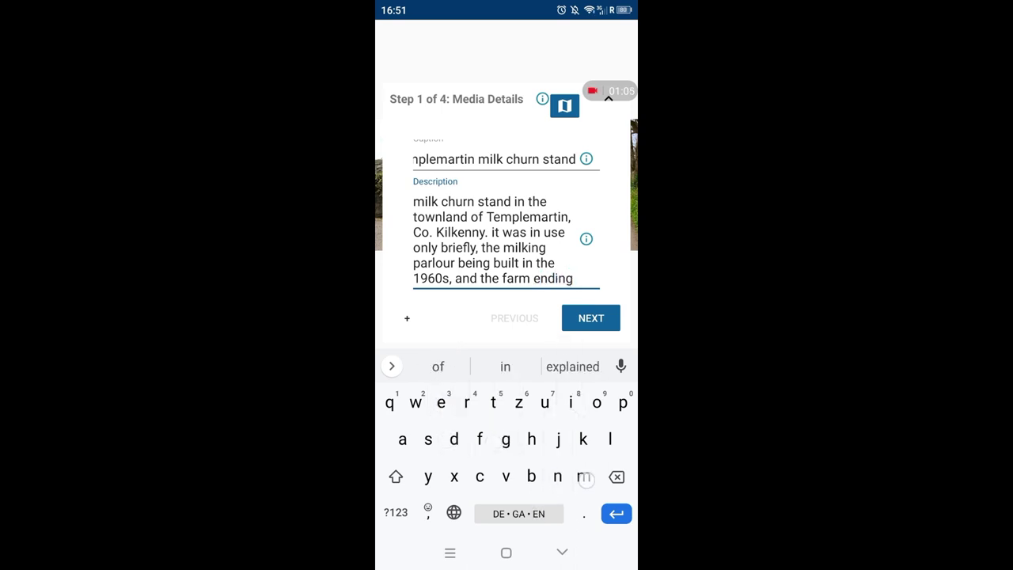
type(" milking in")
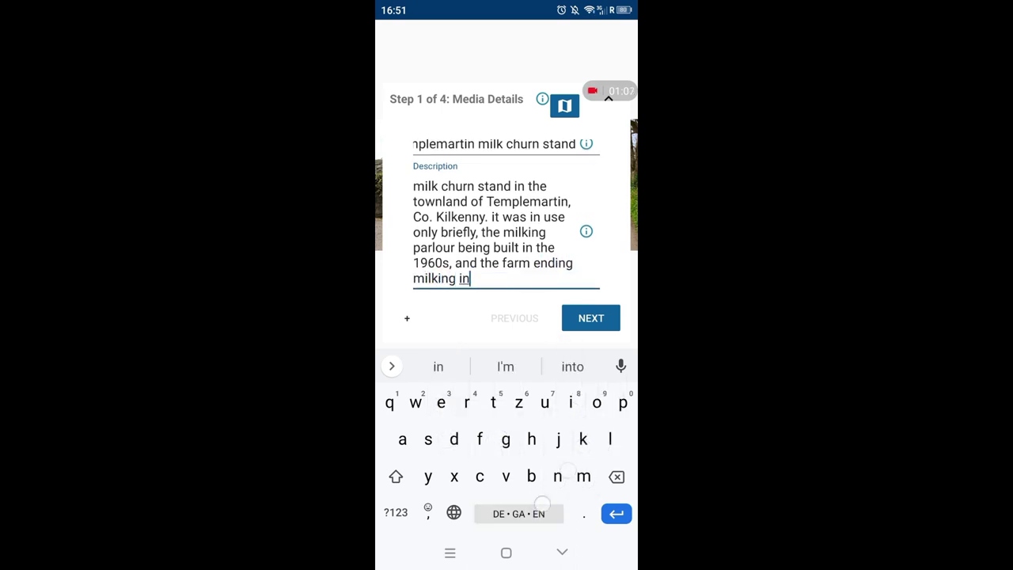
type(" the 19")
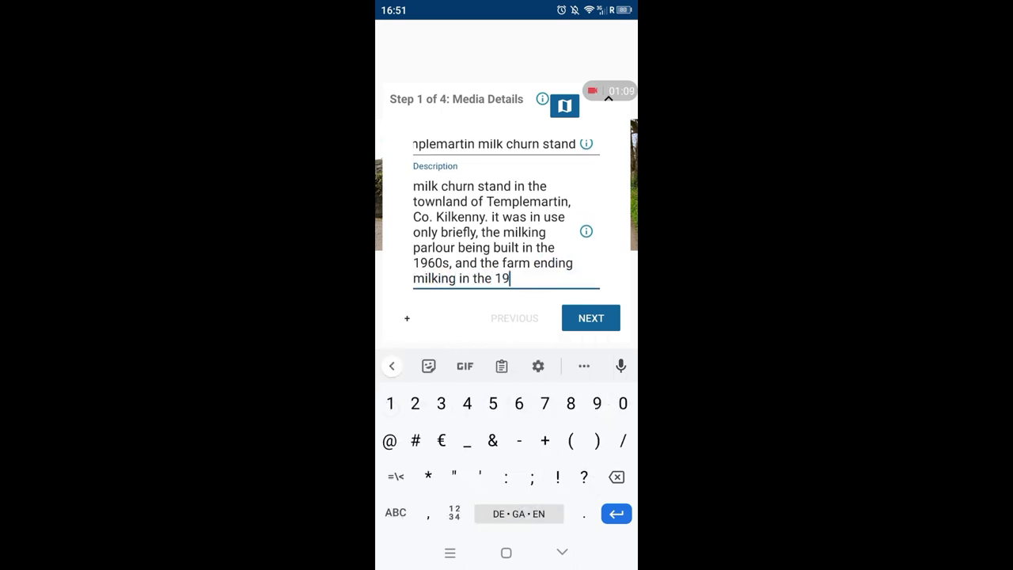
type("70s. The st")
Step: Start the next sentence with 'The stand', correcting the mistyped 'Sstand'
left_click(506, 366)
key("BackSpace")
key("BackSpace")
type("stand")
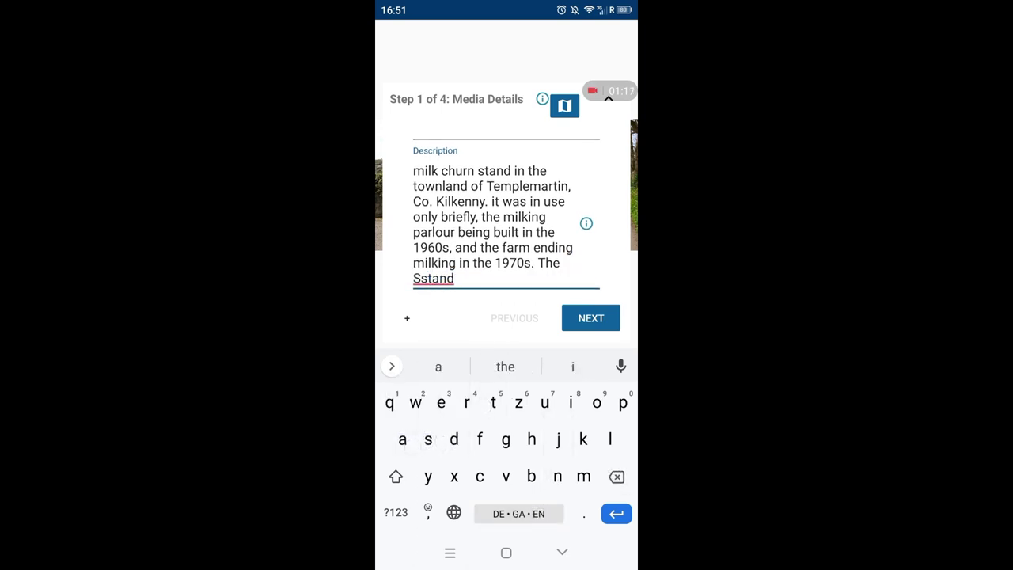
left_click(433, 278)
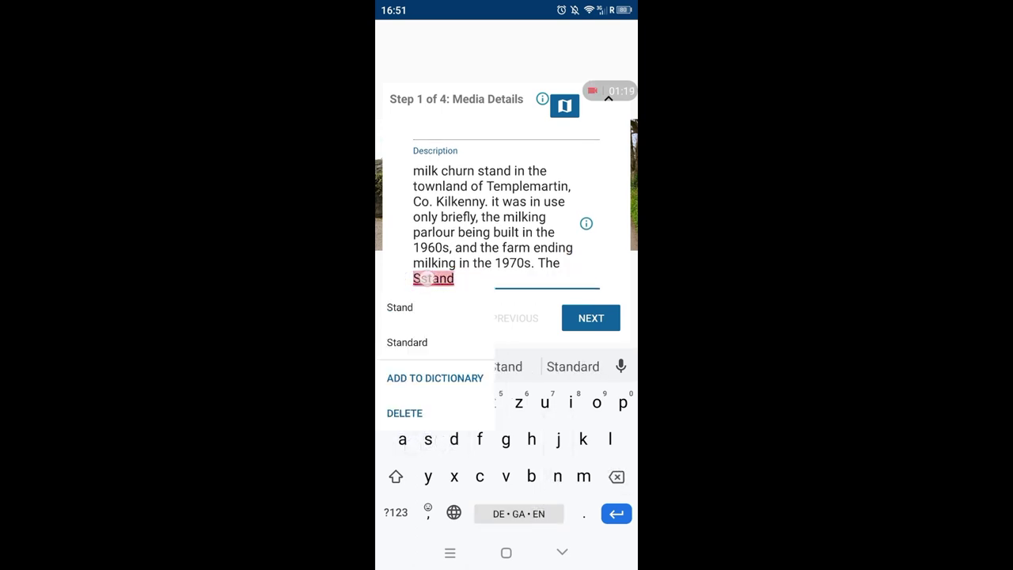
left_click(414, 278)
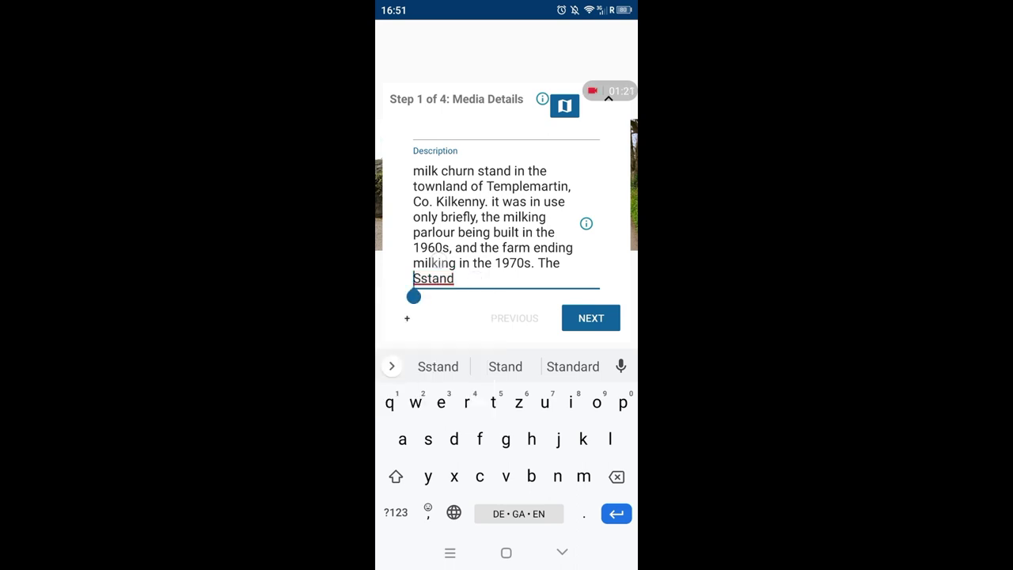
left_click_drag(414, 295, 421, 295)
key("BackSpace")
left_click(448, 278)
Step: Add that it is concrete with three steps and metal protection, measuring 240x95cm (WxD)
type("is mad")
type("e of concr")
type("ete with ")
type("three stwps")
type(" and a metal ")
type("peotex")
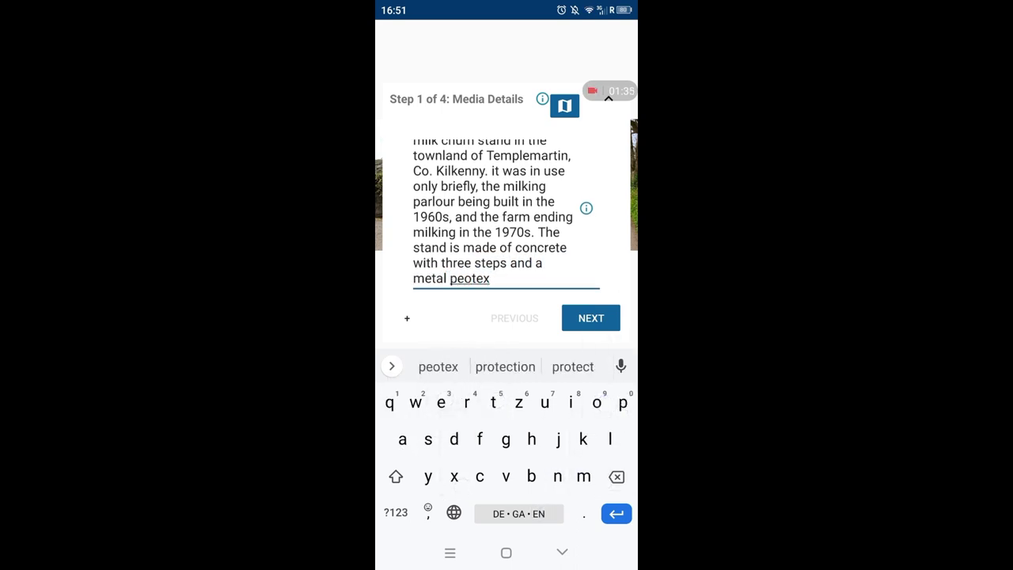
left_click(484, 367)
type(".")
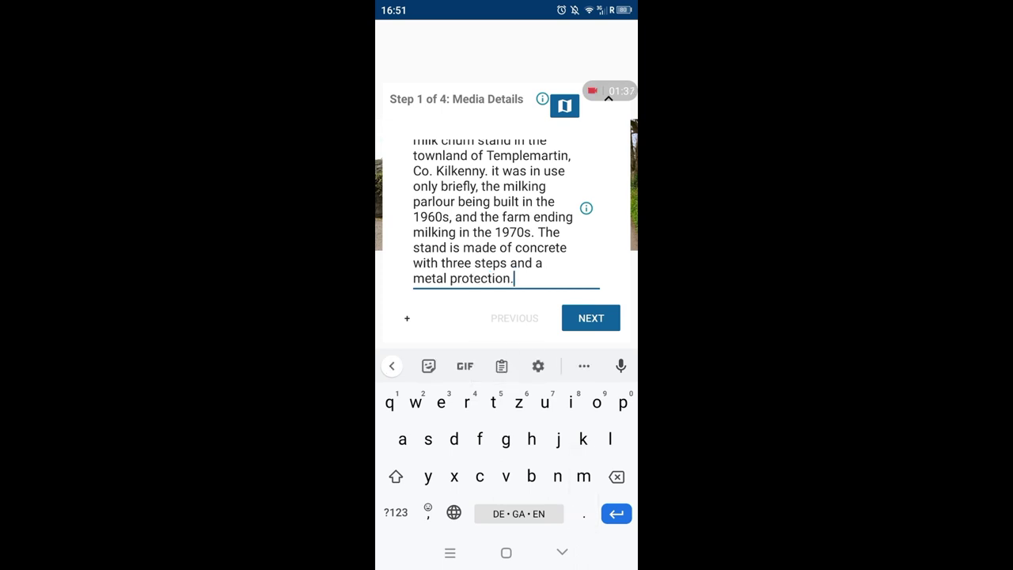
type(" It ")
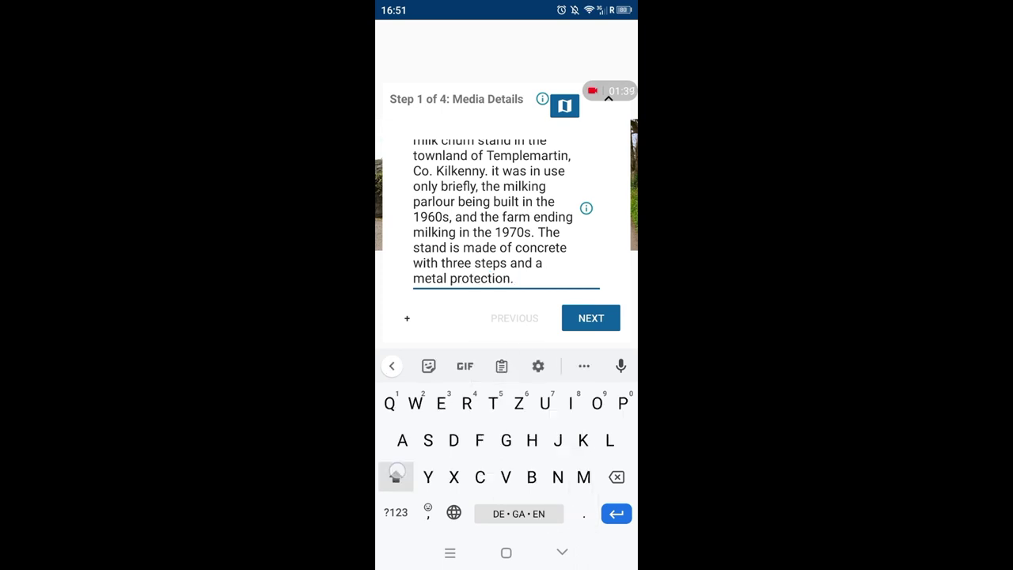
type("measures ")
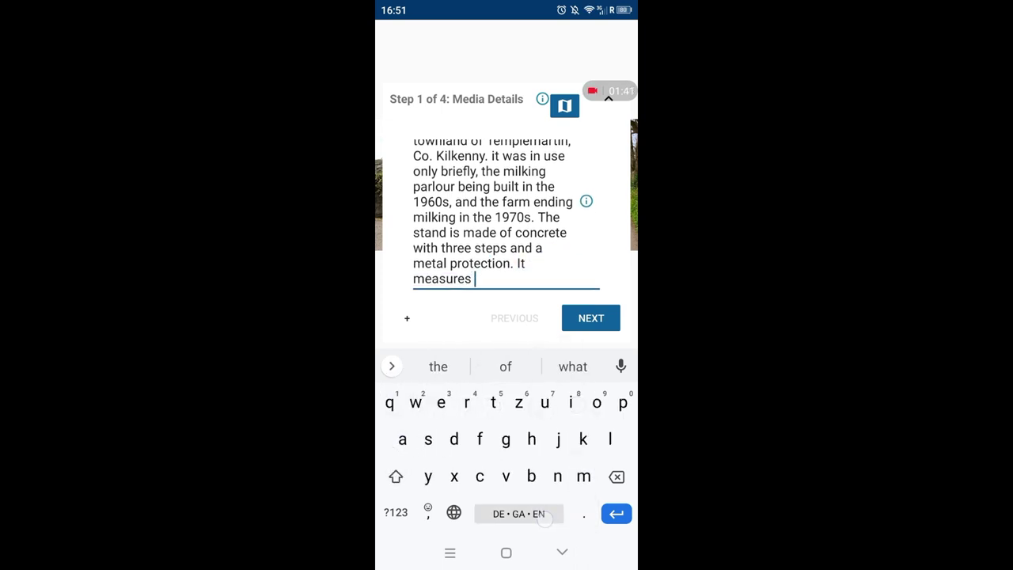
type("240")
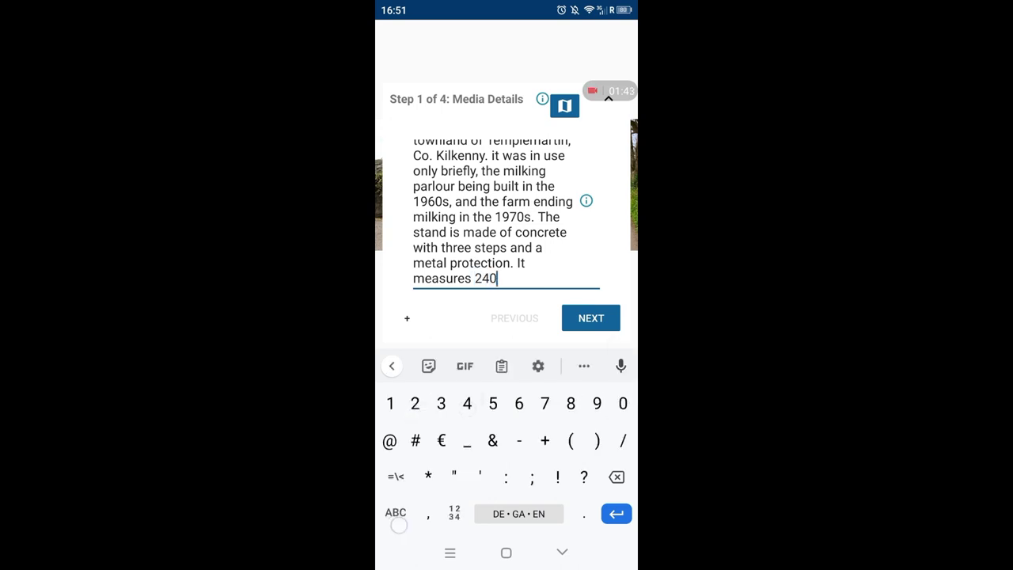
type("x9")
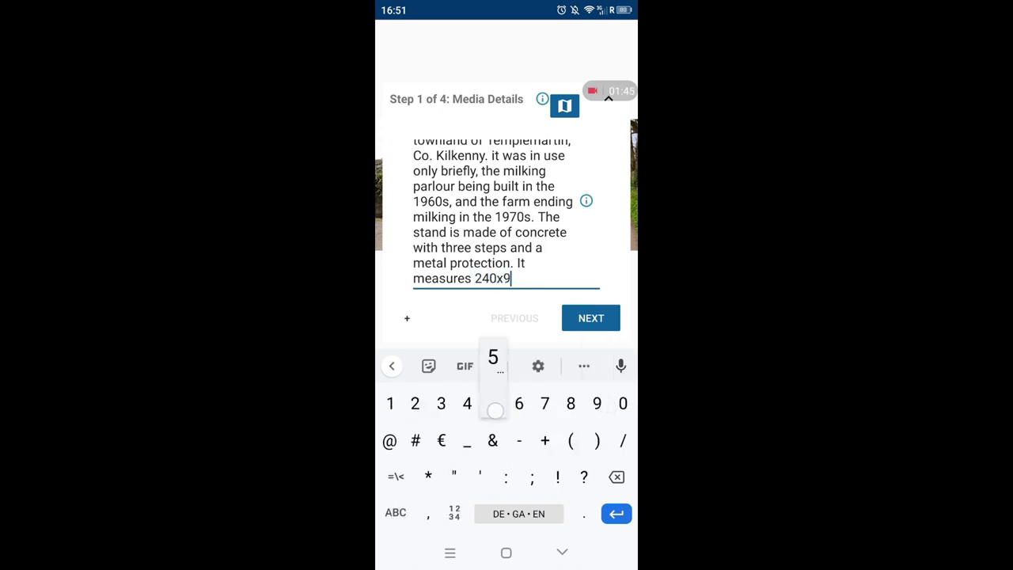
type("5cm")
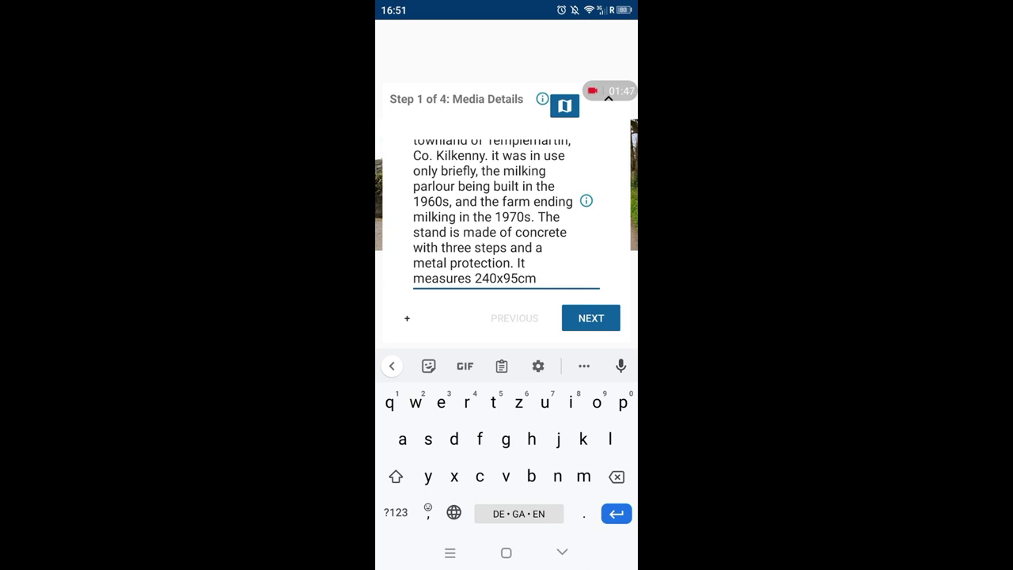
type(" (")
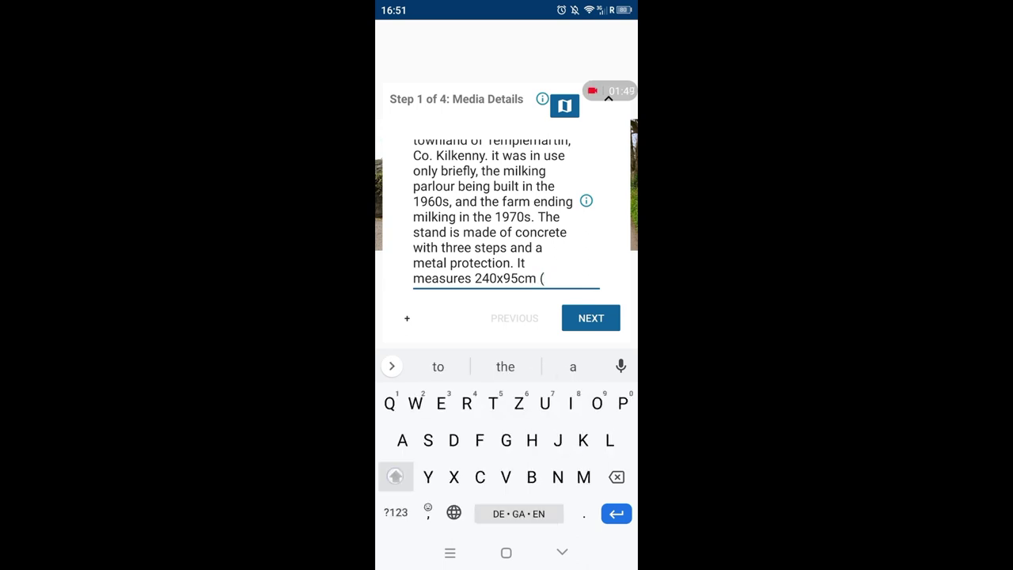
type("W*")
key("BackSpace")
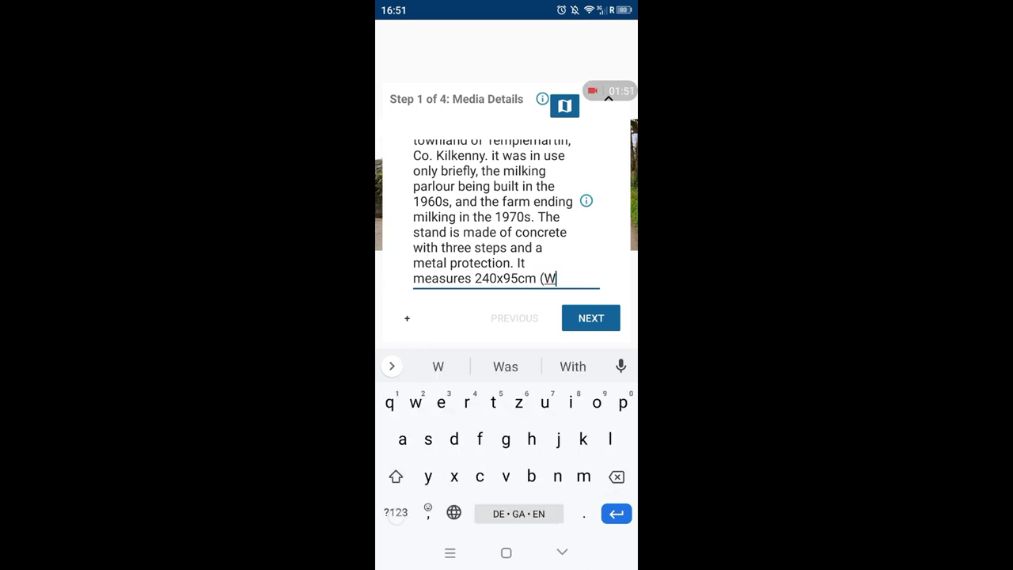
type("x")
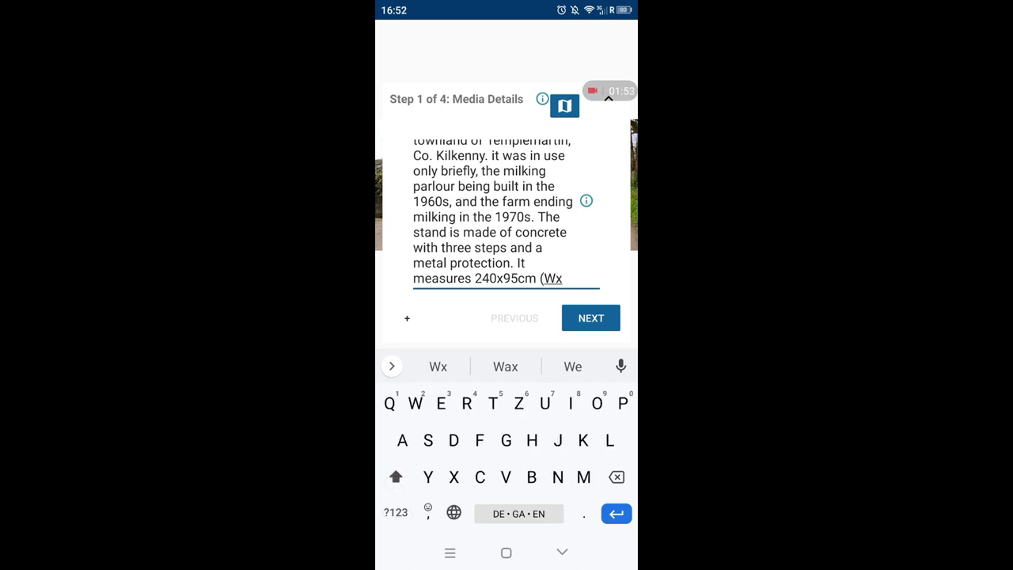
type("D).")
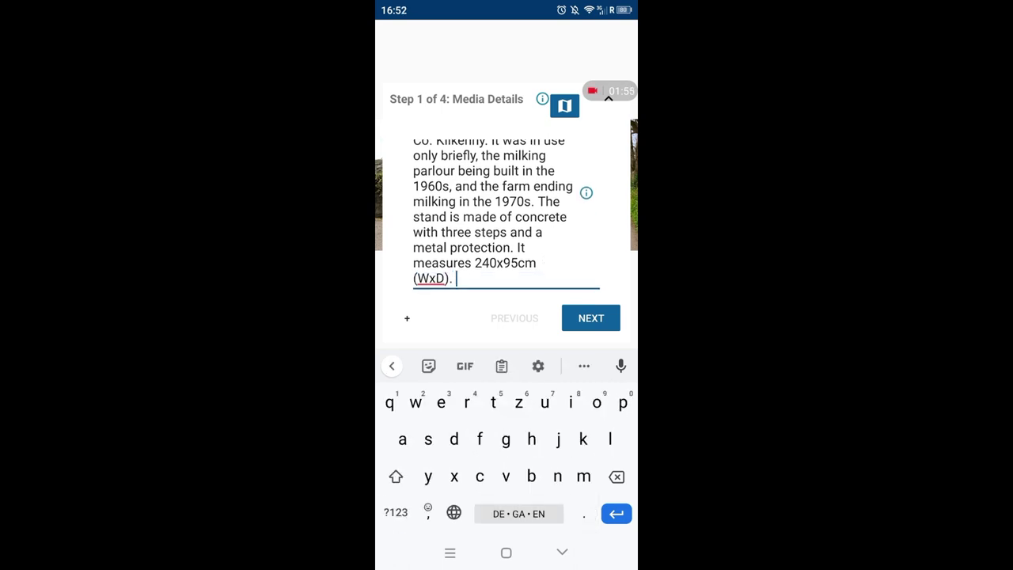
Step: Tick Templemartin and milk churn stand as the items the photo depicts
left_click(590, 318)
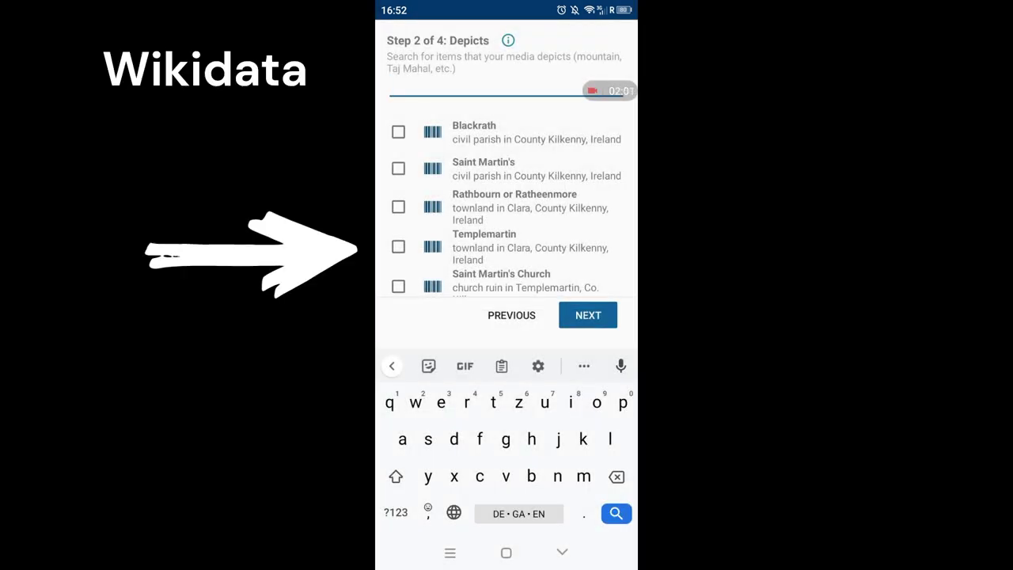
left_click(398, 246)
type("mi")
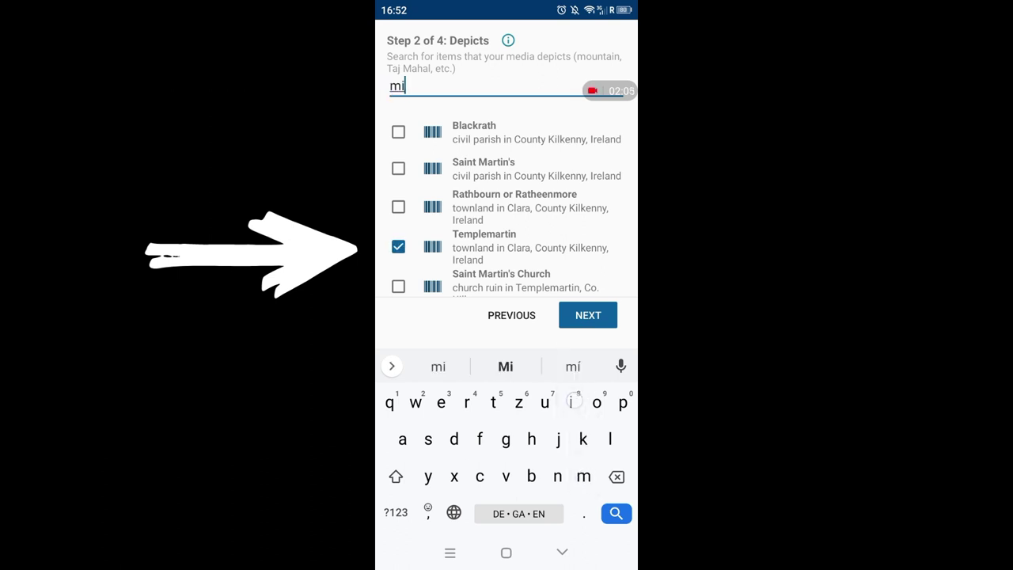
type("lk churn s")
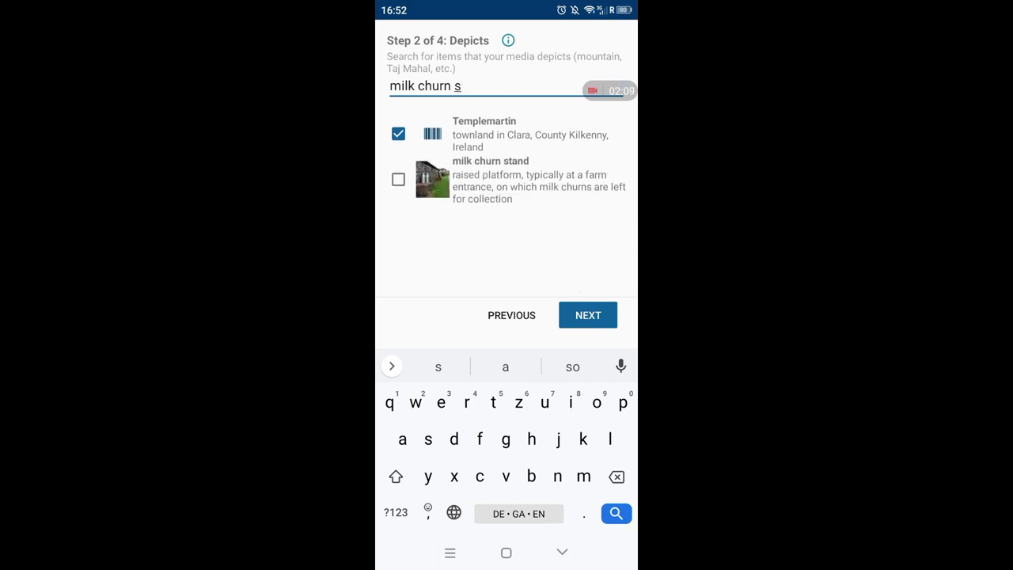
left_click(399, 179)
Step: Tick the category Milk churn stands in County Kilkenny, clear the category search, and continue
left_click(588, 315)
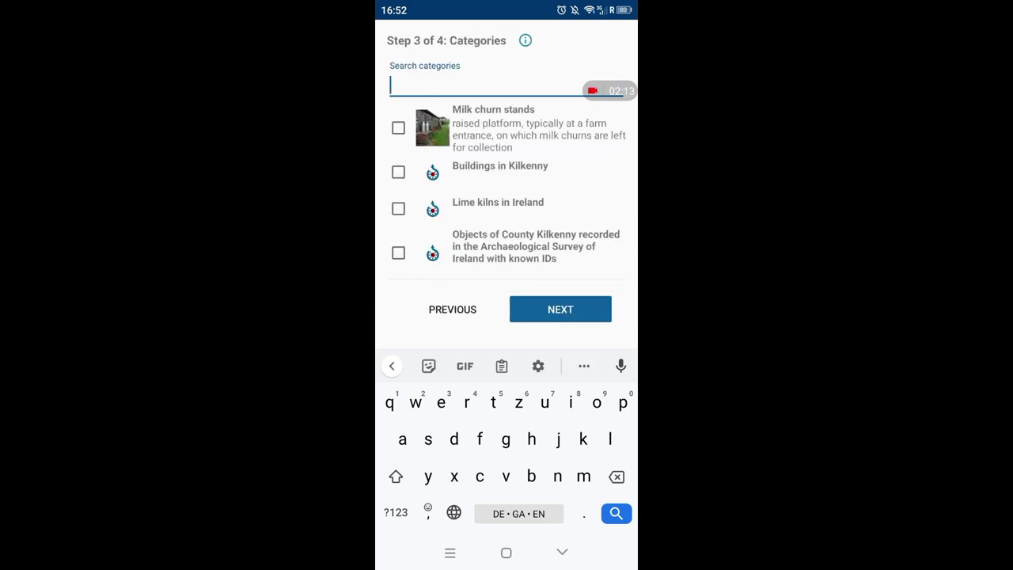
type("Milk churn ")
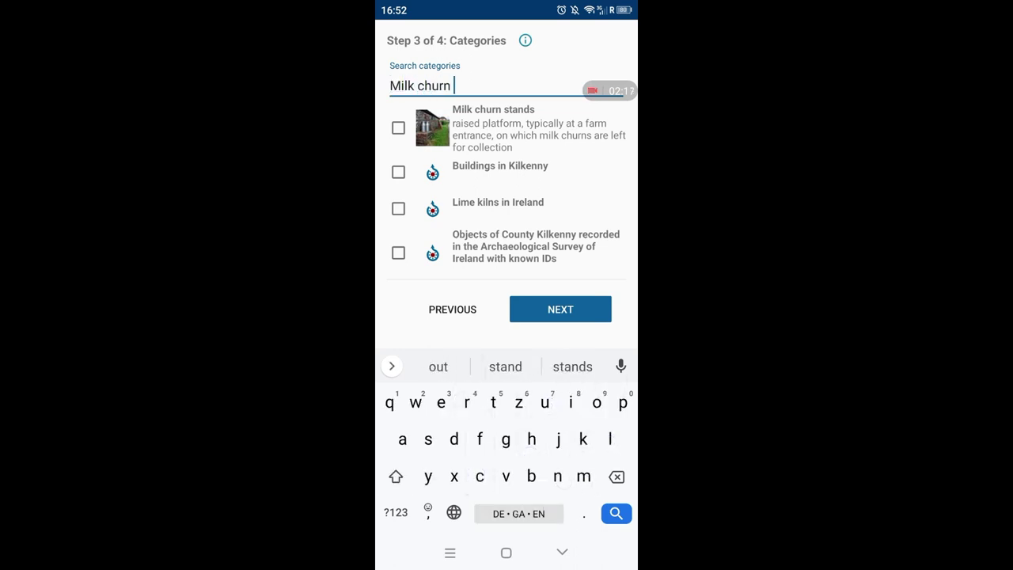
type("stands in Co")
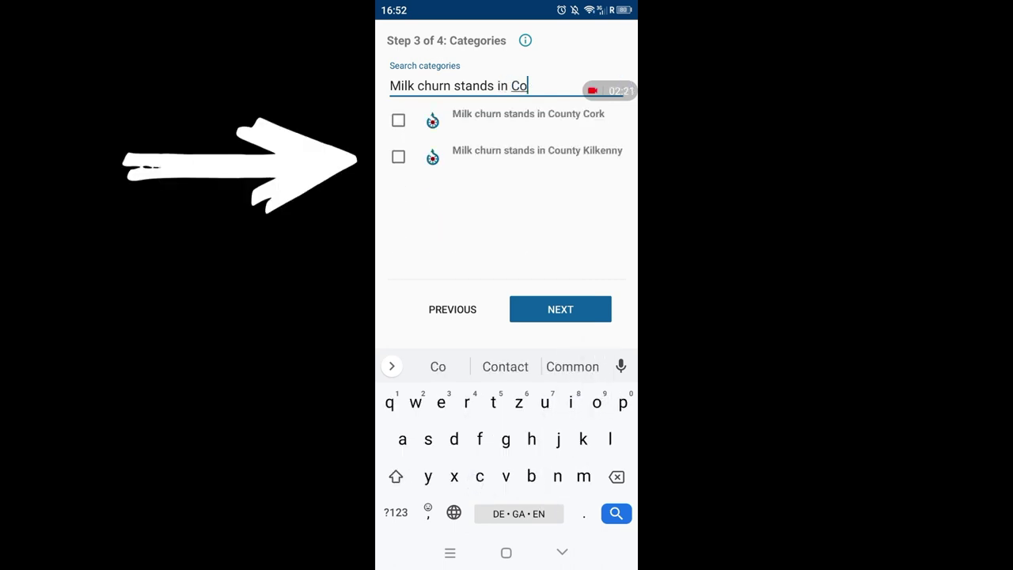
left_click(398, 157)
key("BackSpace")
key("BackSpace")
key("BackSpace")
key("BackSpace")
key("BackSpace")
key("BackSpace")
key("BackSpace")
key("BackSpace")
key("BackSpace")
key("BackSpace")
key("BackSpace")
key("BackSpace")
key("BackSpace")
key("BackSpace")
key("BackSpace")
key("BackSpace")
key("BackSpace")
key("BackSpace")
key("BackSpace")
key("BackSpace")
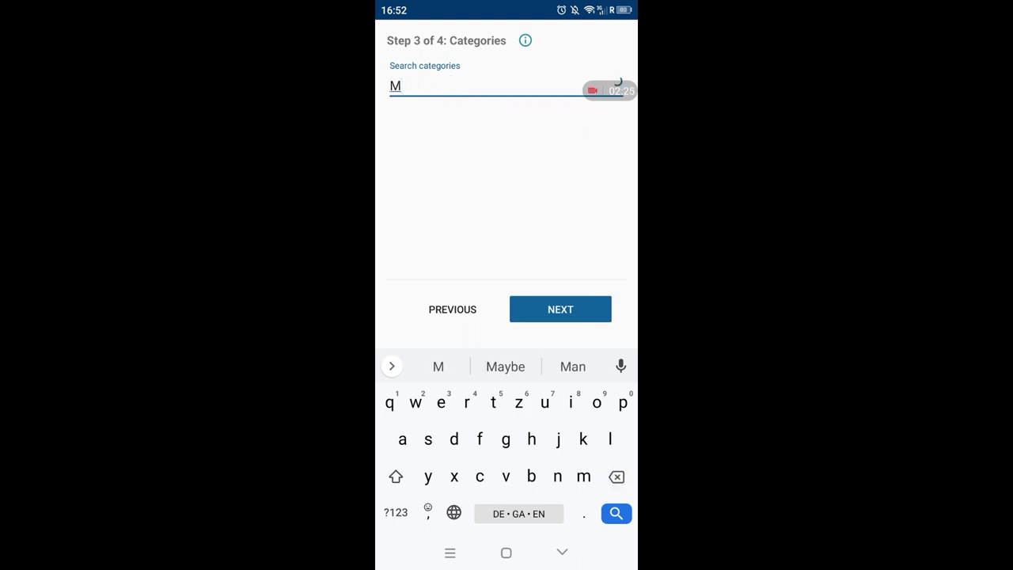
key("BackSpace")
type("Templemartin")
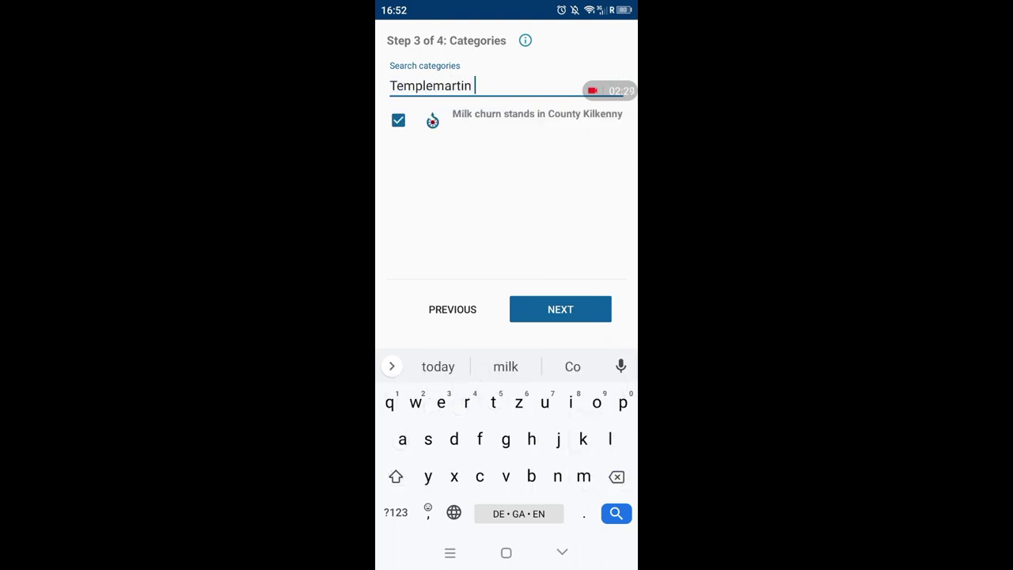
key("BackSpace")
key("BackSpace")
key("BackSpace")
key("BackSpace")
key("BackSpace")
key("BackSpace")
key("BackSpace")
key("BackSpace")
key("BackSpace")
key("BackSpace")
key("BackSpace")
key("BackSpace")
key("BackSpace")
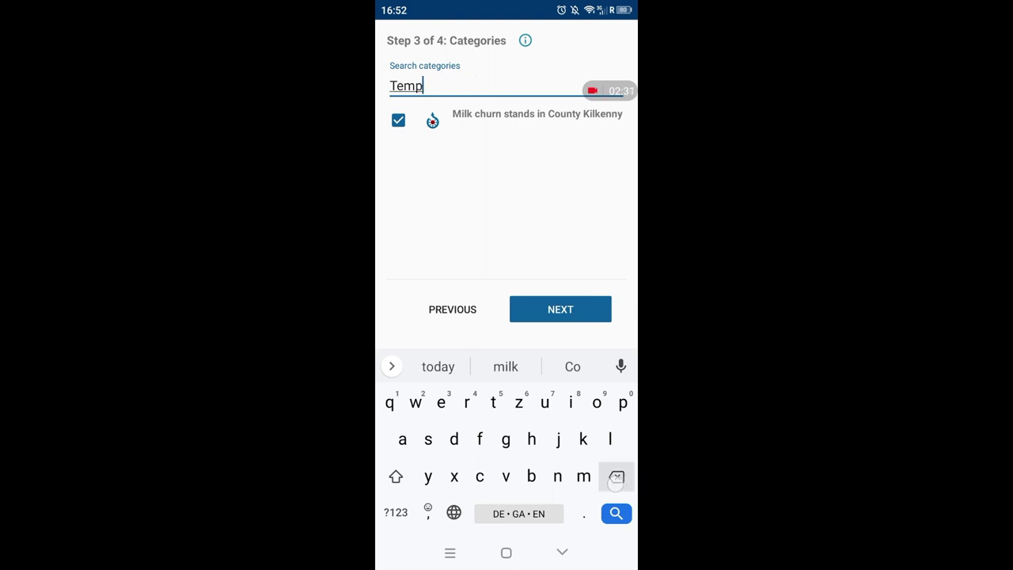
left_click(526, 304)
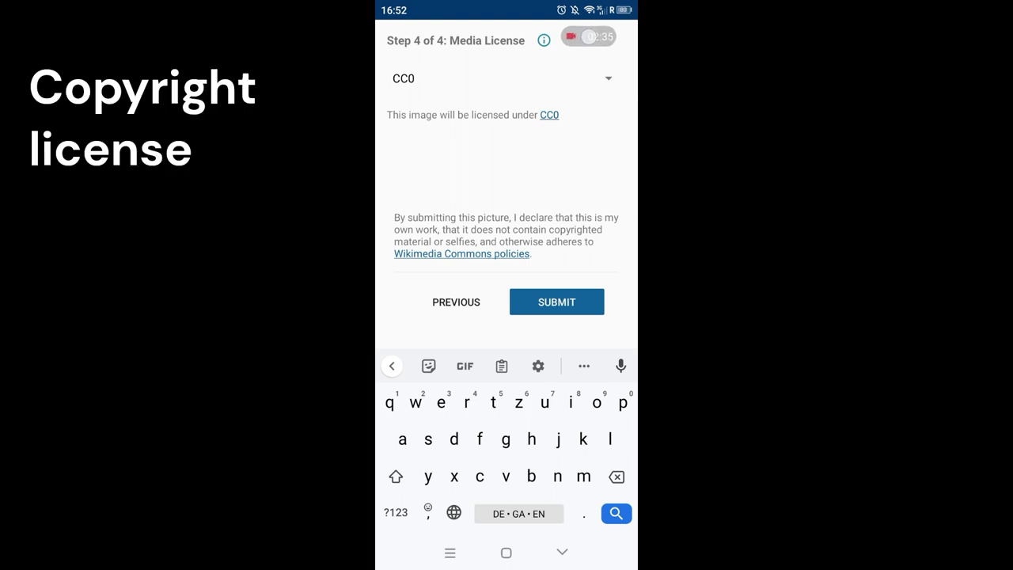
Step: License the photo under CC0 and submit the upload
left_click(607, 81)
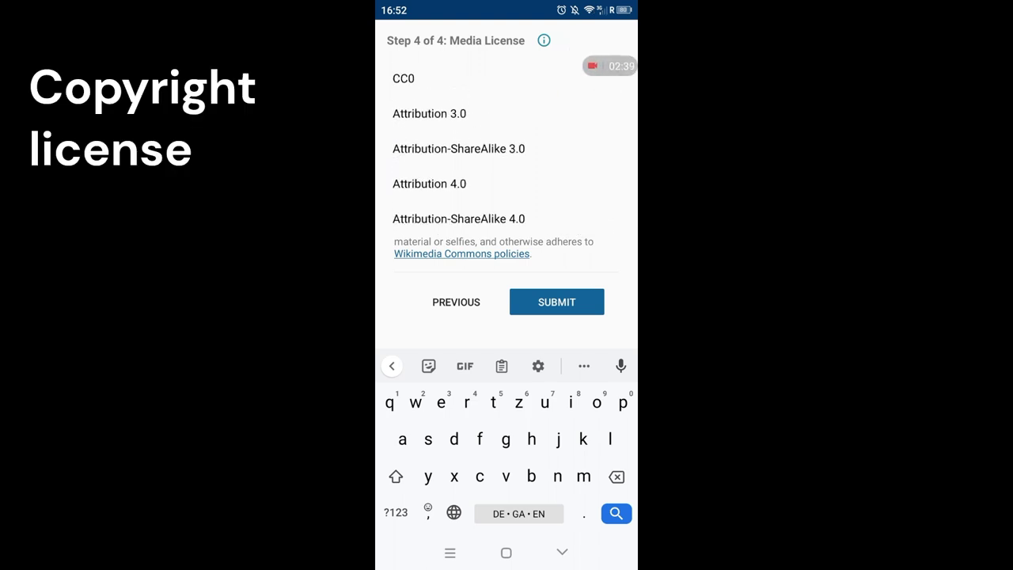
left_click(406, 75)
left_click(534, 299)
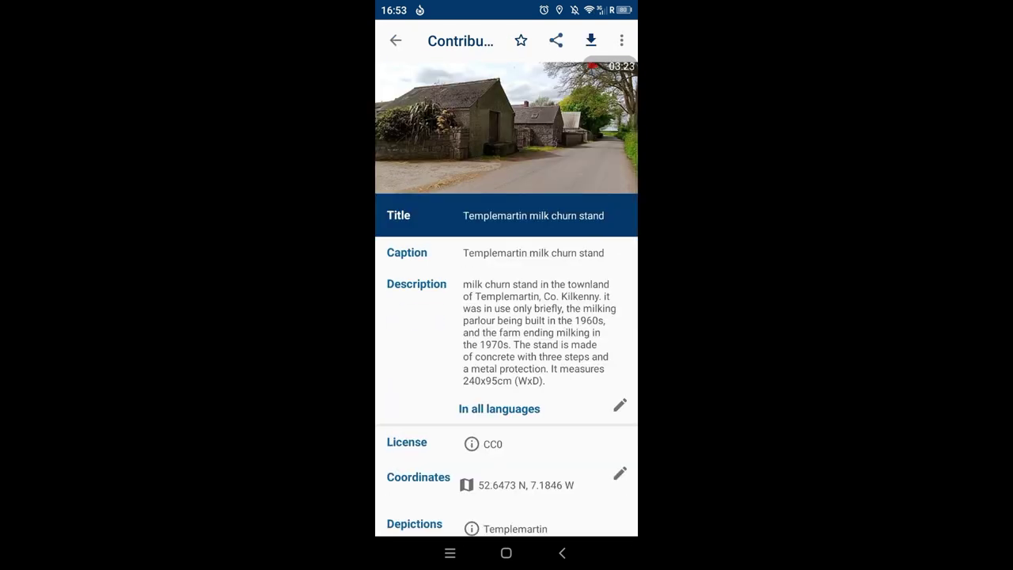
Step: Swipe away from the Commons app to get back to the desktop browser
left_click_drag(607, 360, 618, 220)
left_click_drag(608, 283, 608, 394)
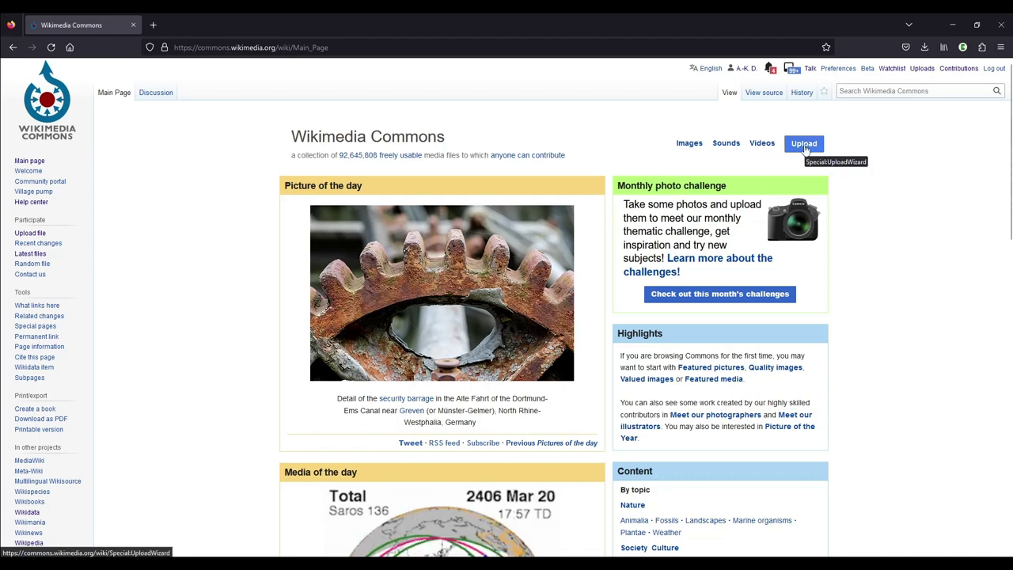
Step: Upload Templemartin milk churn stand.jpeg from the wikicommons folder through the Upload Wizard
left_click(806, 147)
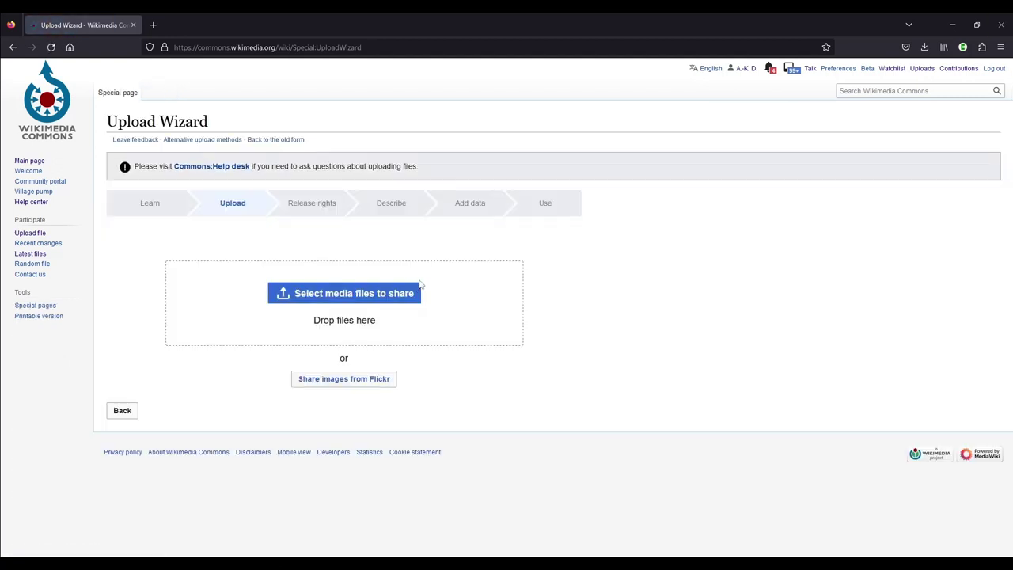
left_click(356, 299)
key("alt+Tab")
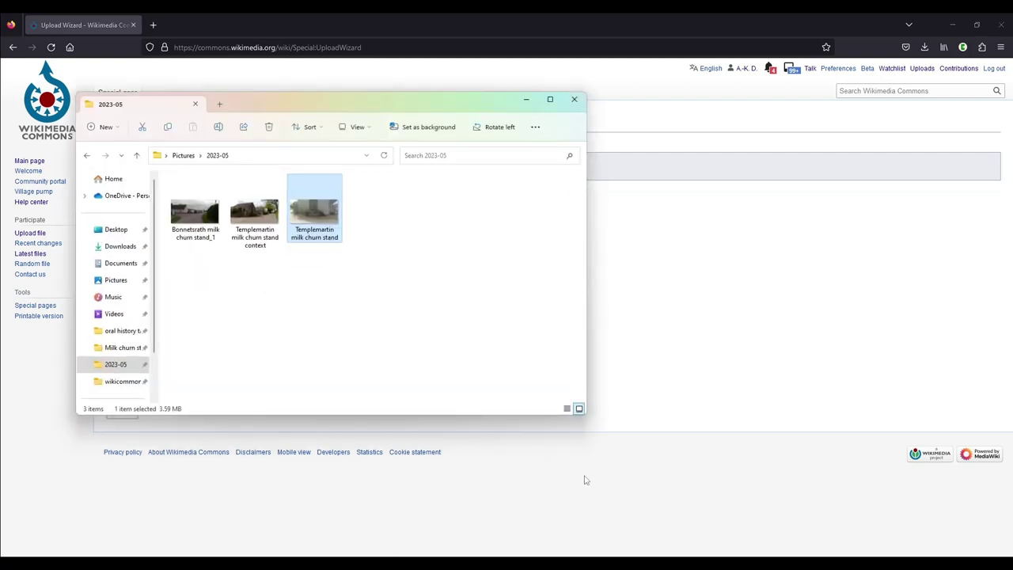
left_click_drag(346, 95, 947, 143)
scroll(707, 404, "down", 2)
left_click(700, 385)
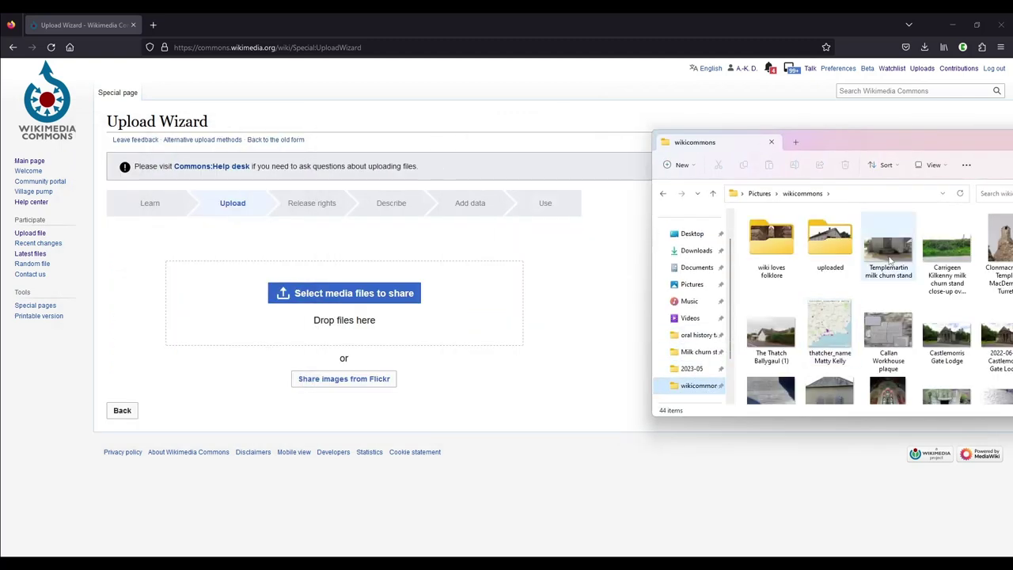
mouse_move(890, 250)
left_mouse_down()
mouse_move(264, 309)
mouse_move(427, 425)
mouse_move(462, 327)
mouse_move(473, 362)
mouse_move(904, 277)
mouse_move(883, 237)
mouse_move(887, 245)
left_mouse_up()
left_click(359, 297)
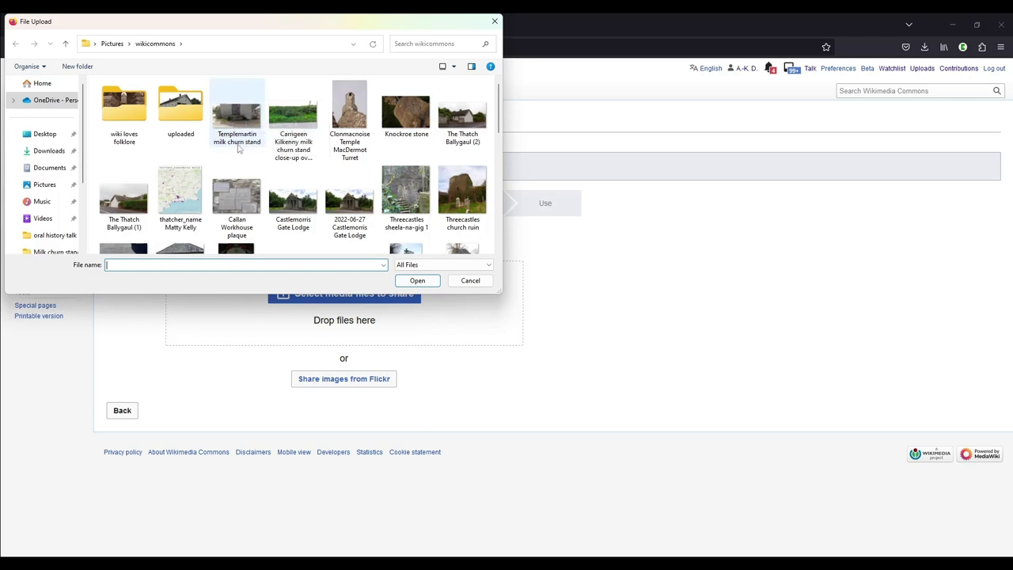
left_click(243, 128)
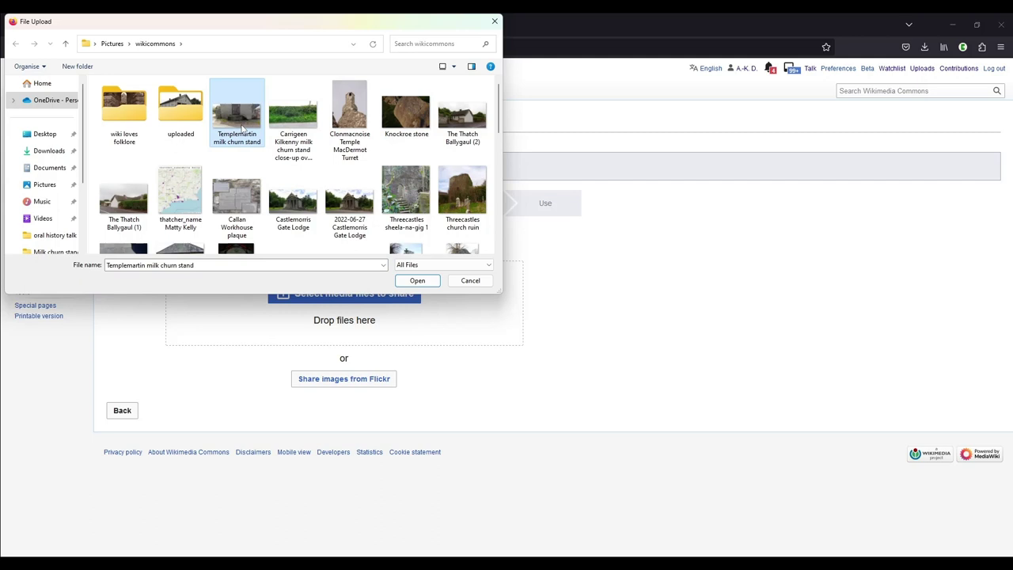
left_click(424, 283)
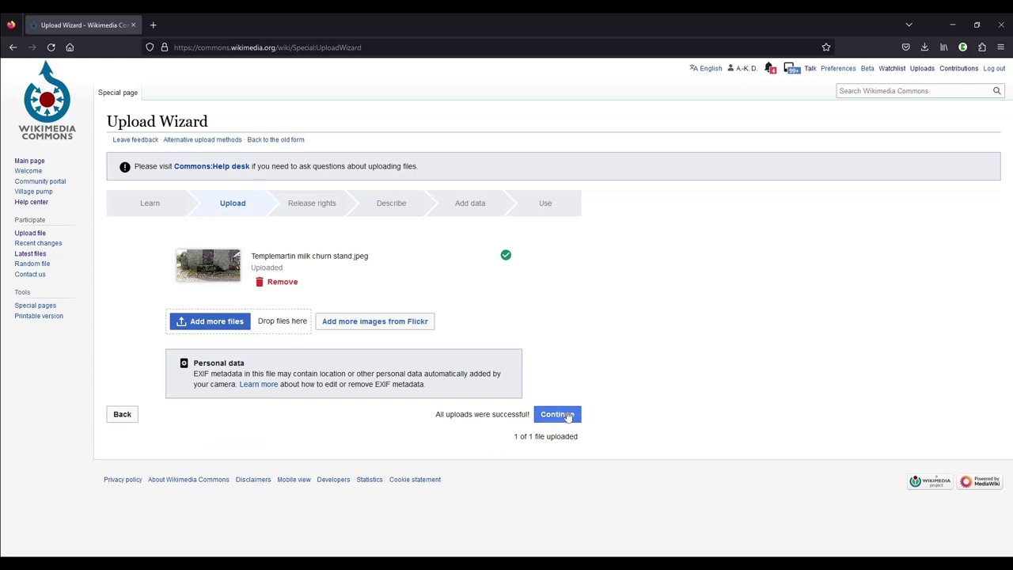
Step: Declare the photo as own work and license it under the Creative Commons CC0 Waiver
left_click(567, 416)
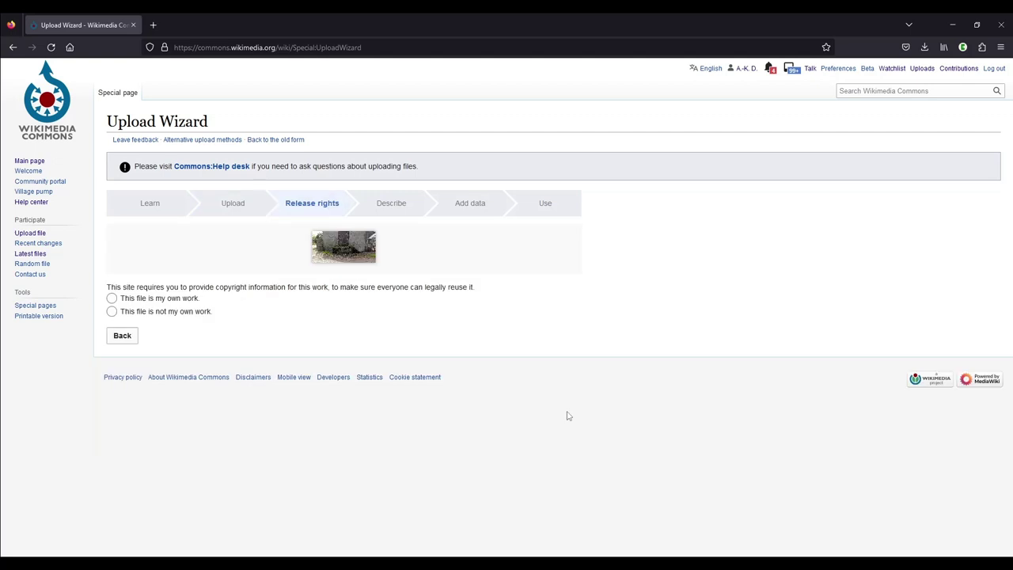
left_click(111, 300)
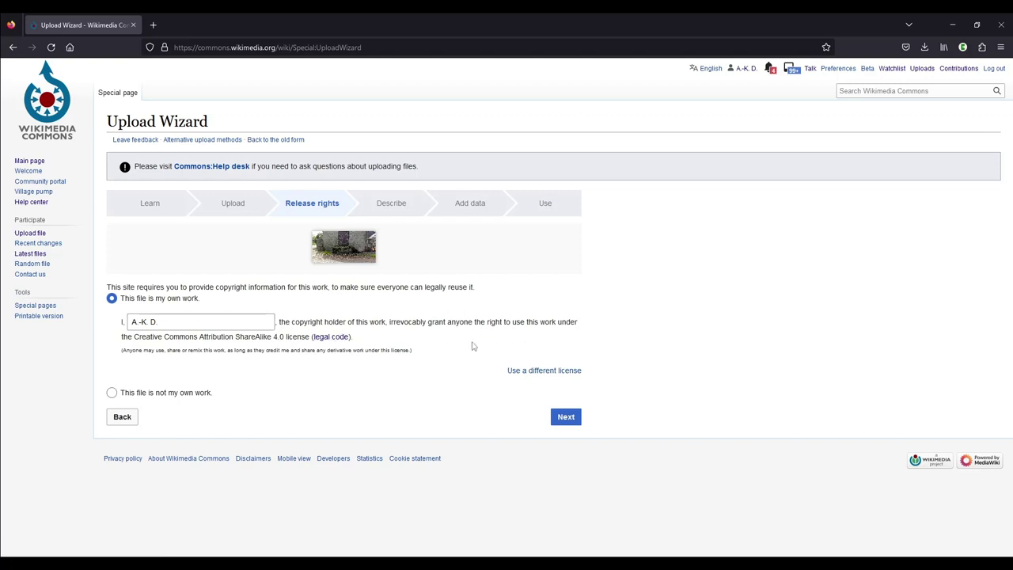
left_click(548, 372)
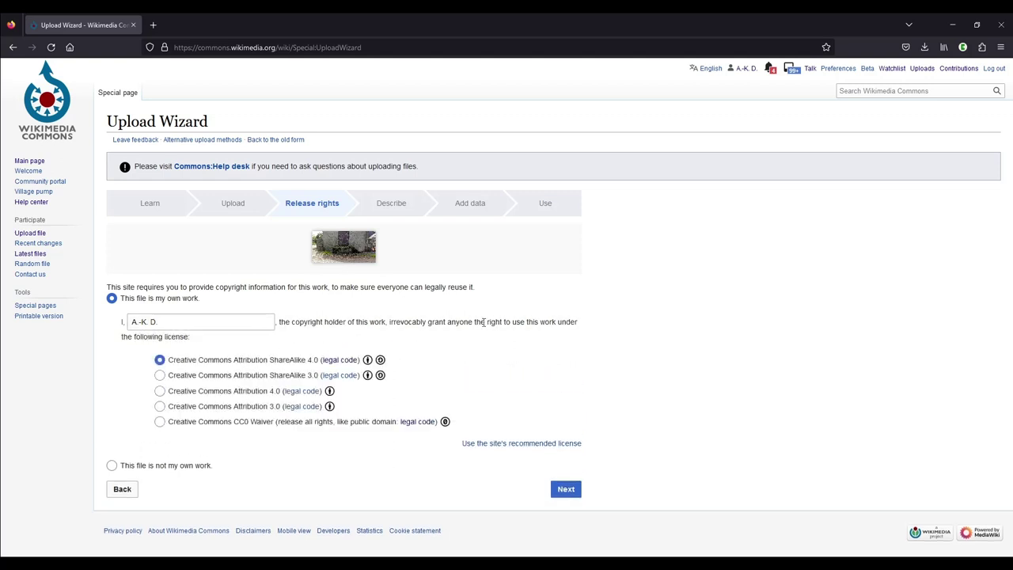
left_click(160, 423)
Step: Go to the Describe step and retitle the image 'Templemartin milk churn stand close-up'
left_click(567, 489)
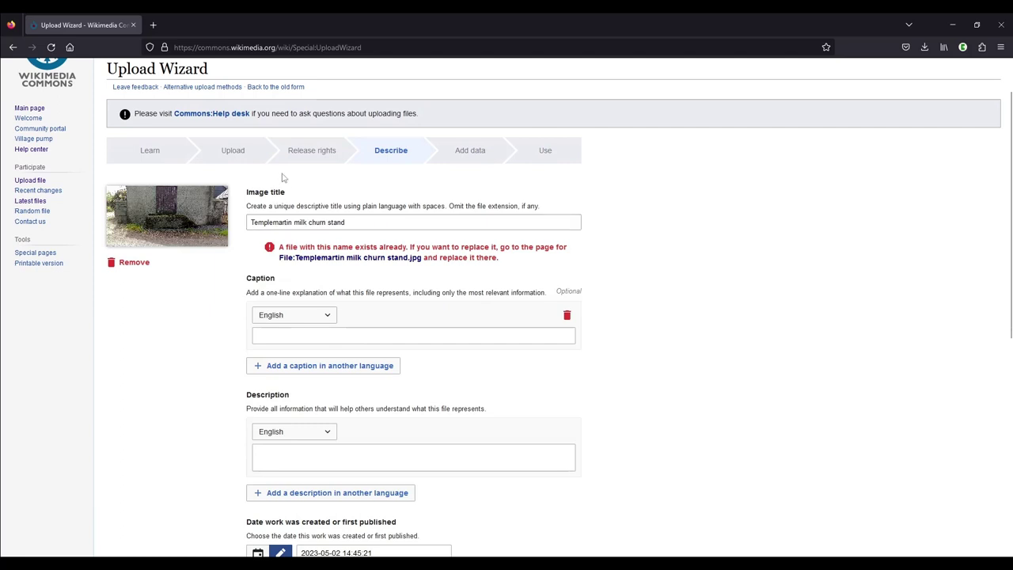
left_click(416, 220)
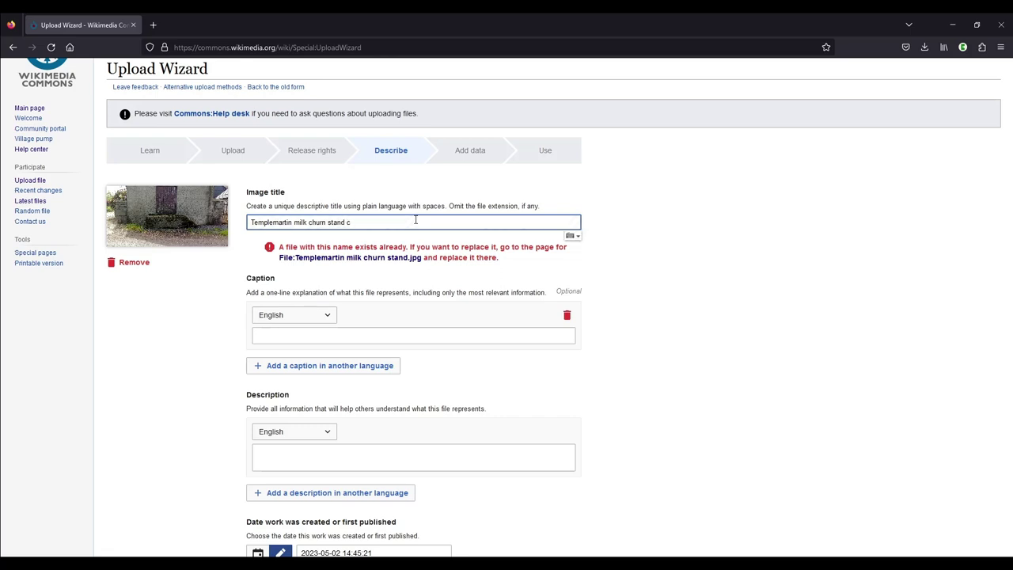
type("close-up")
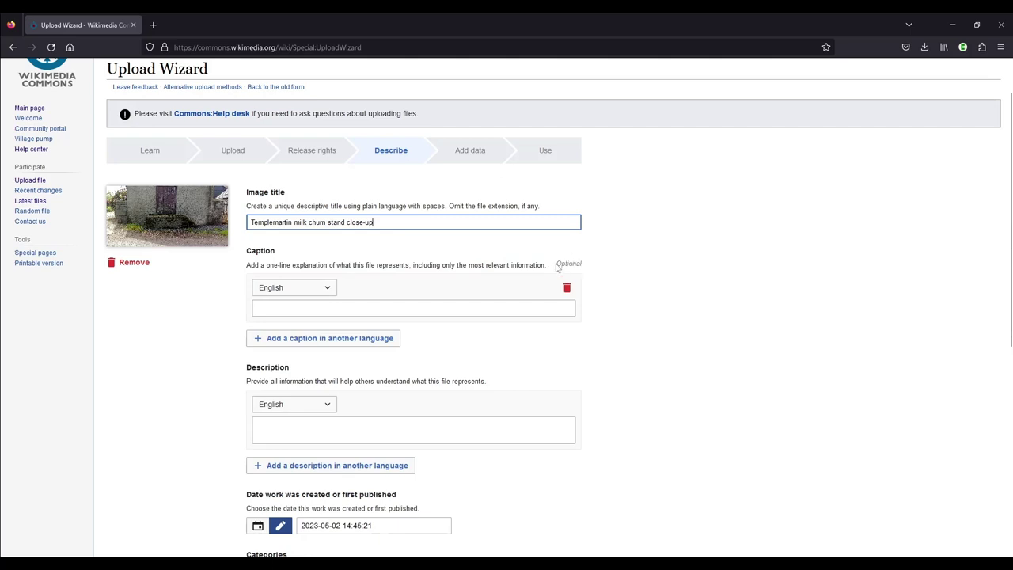
Step: Enter 'Templemartin milk churn stand' as the English caption
left_click(286, 307)
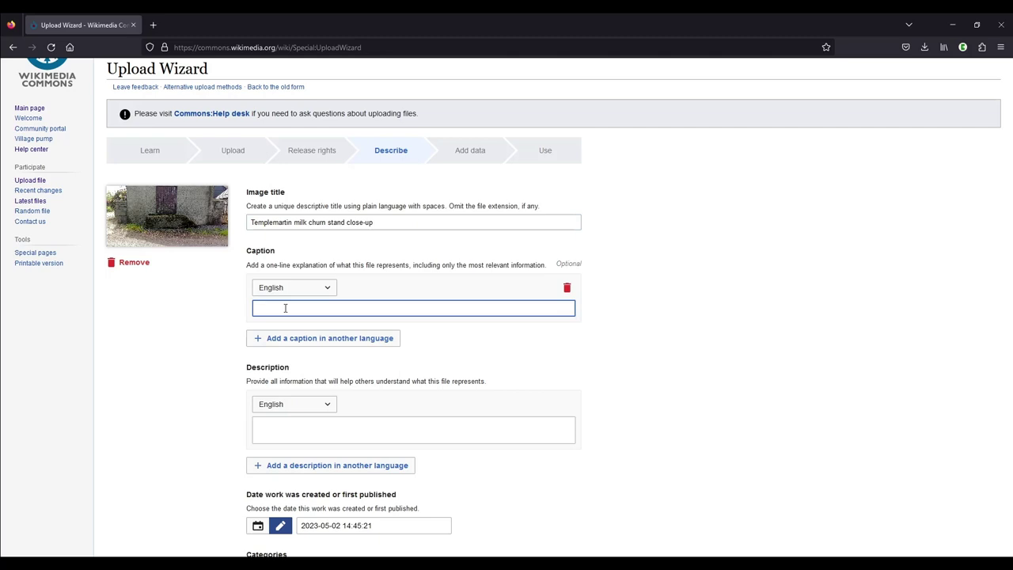
type("Templemartin")
type("milk churn stand")
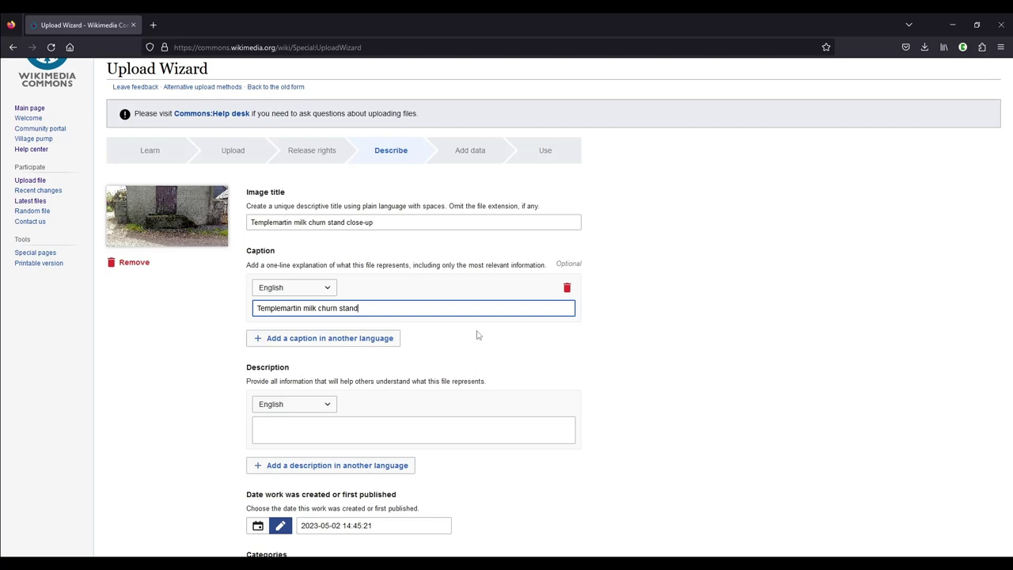
Step: Add a Deutsch caption reading 'Milchrampe in Templemartin, Grafschaft Kilkenny'
left_click(388, 342)
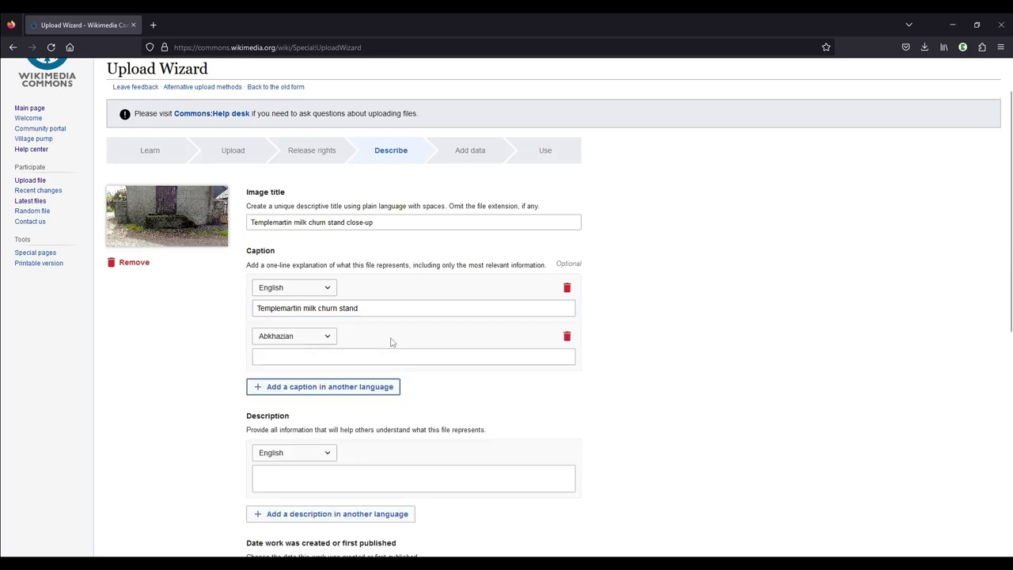
left_click(329, 337)
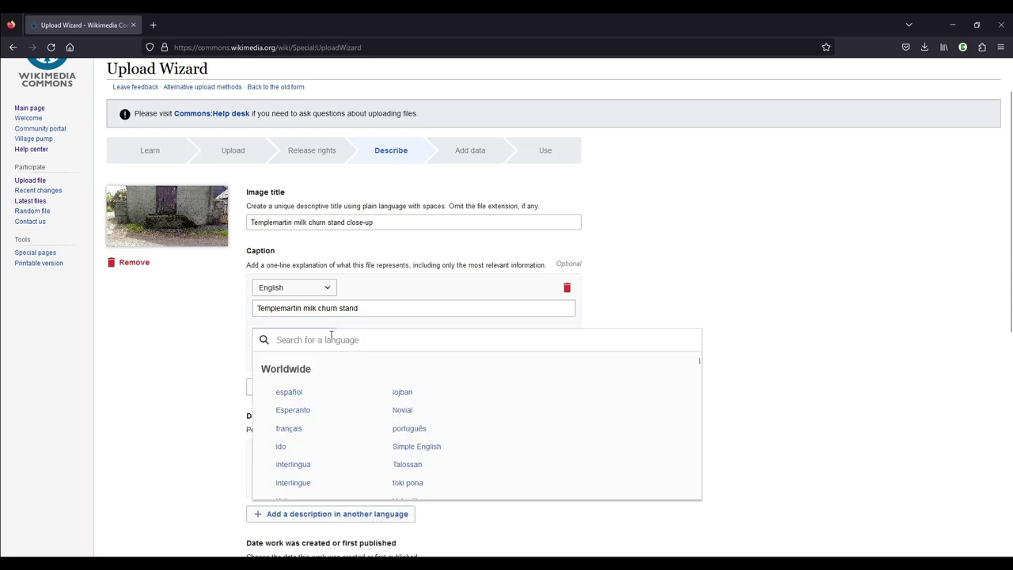
type("ger")
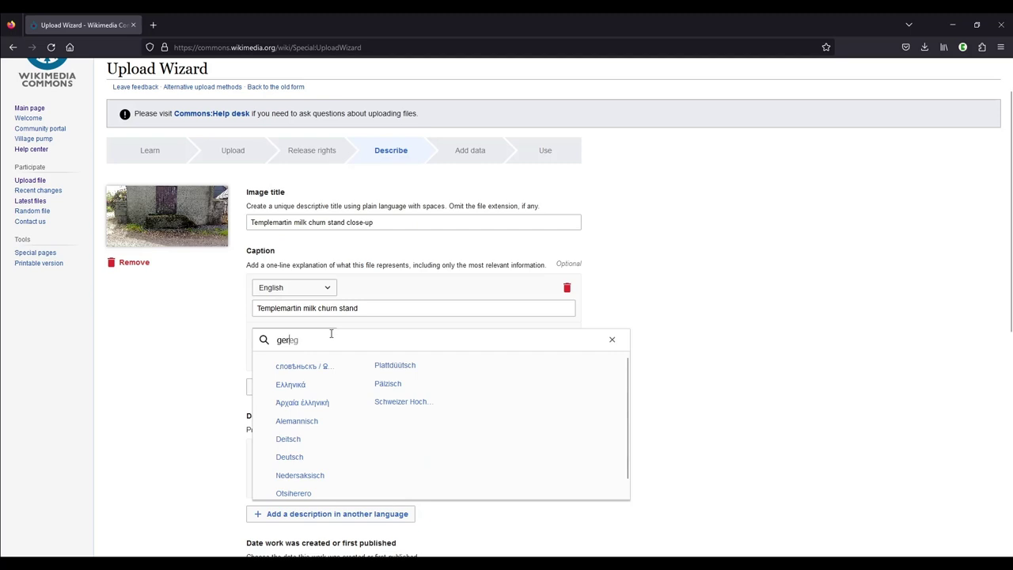
left_click(292, 457)
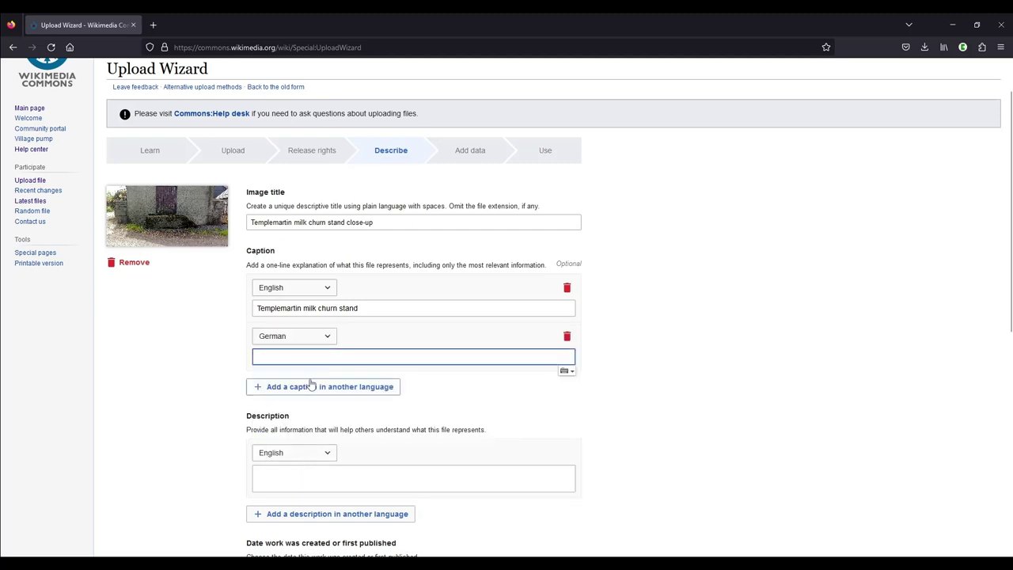
type("Milchrampe in Templemartin, Grafschaft Kilkenny")
scroll(650, 297, "down", 3)
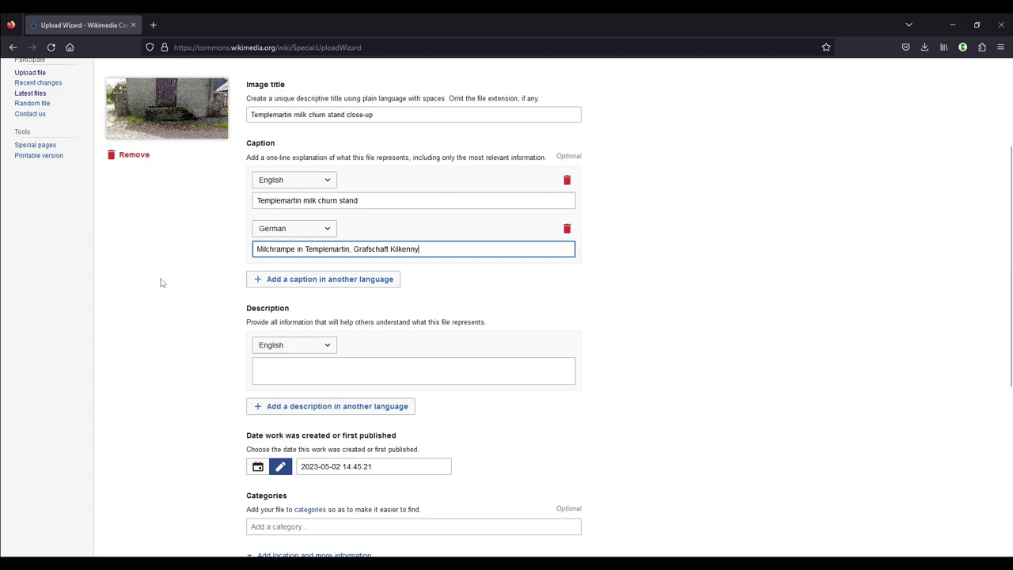
Step: Write the English description of the 1960s Templemartin stand, ending '240cm x 95cm (W x D) large.'
scroll(162, 278, "down", 2)
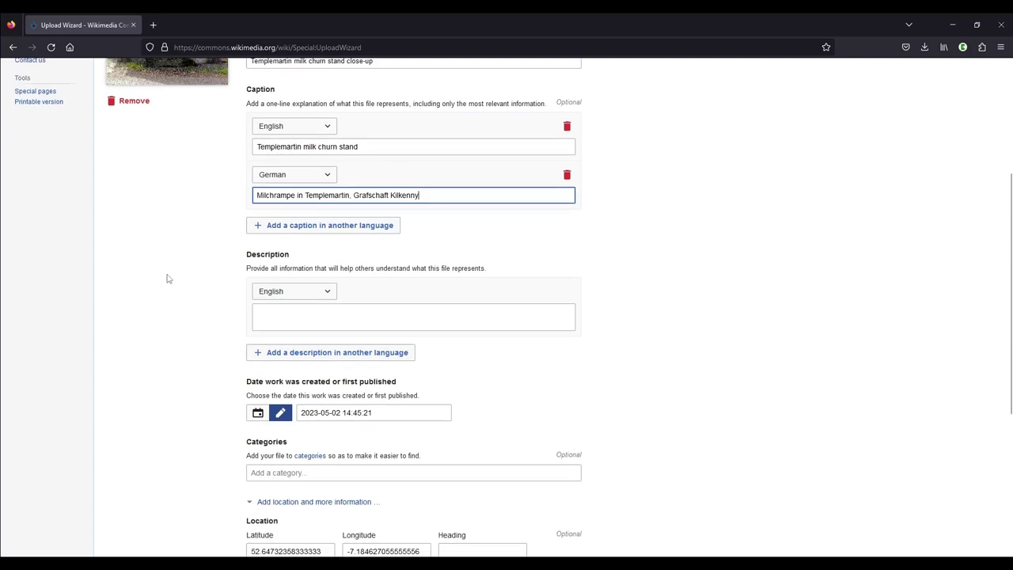
left_click(285, 316)
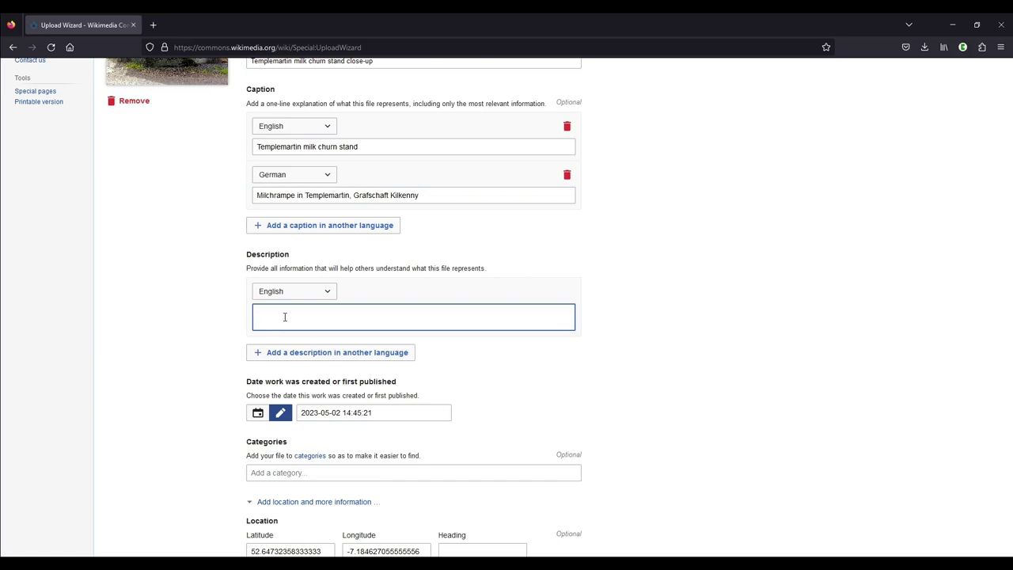
type("Milk churn stand in ")
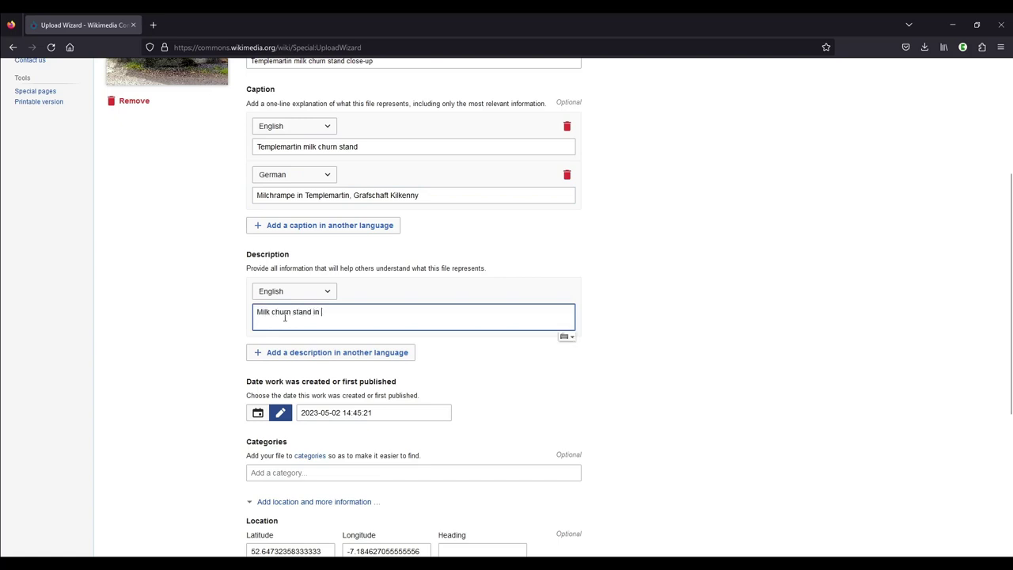
type("the townland of Templemartin, Co. Kilkenny. It was built in the 1960s from concrete")
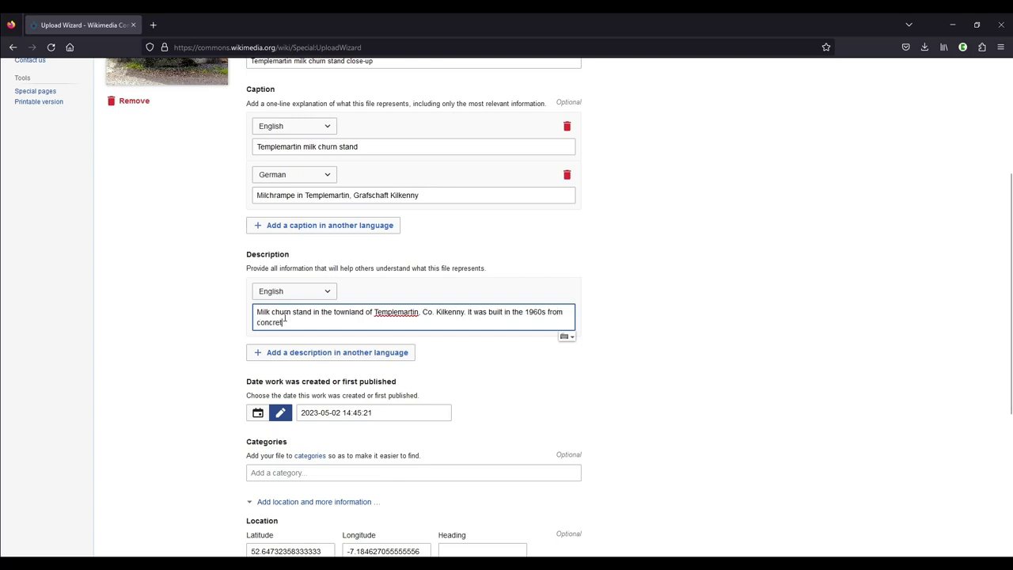
type("; has three steps and is 240cm x")
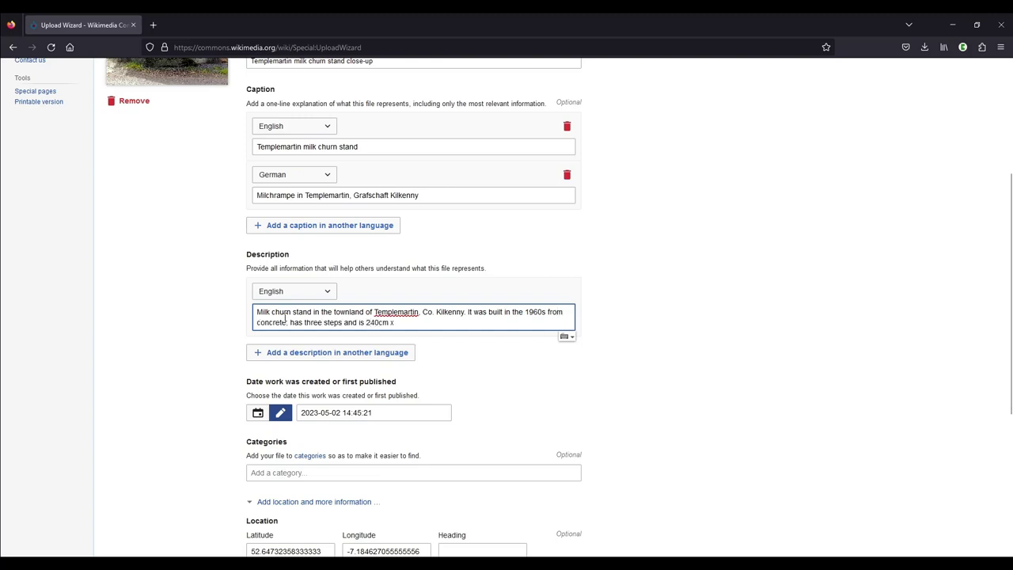
type(" 95cm (W x")
key("BackSpace")
type("cm (W x D) large.")
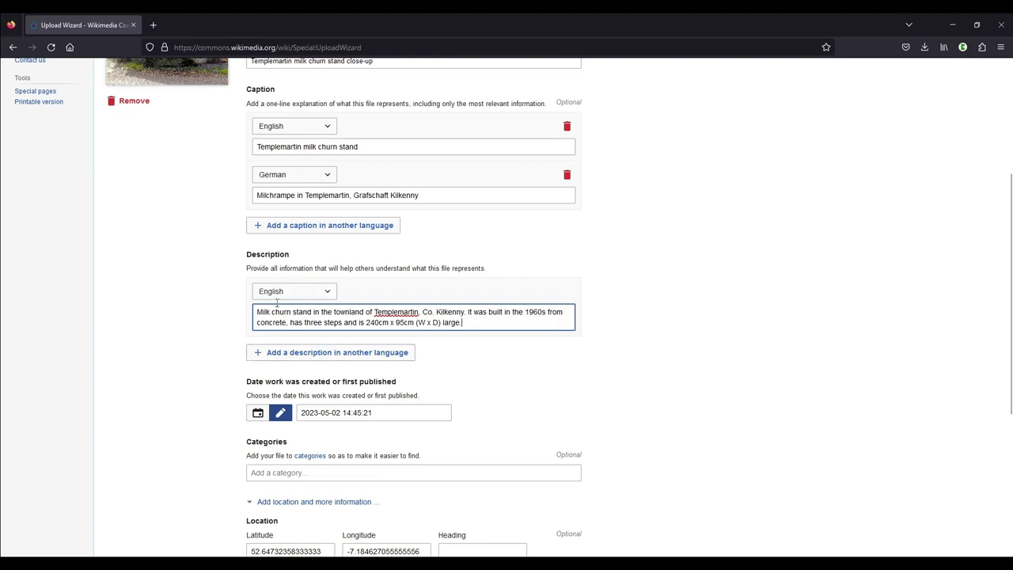
Step: Set the creation date to Tue, 2 May 2023 via the calendar
scroll(606, 328, "down", 3)
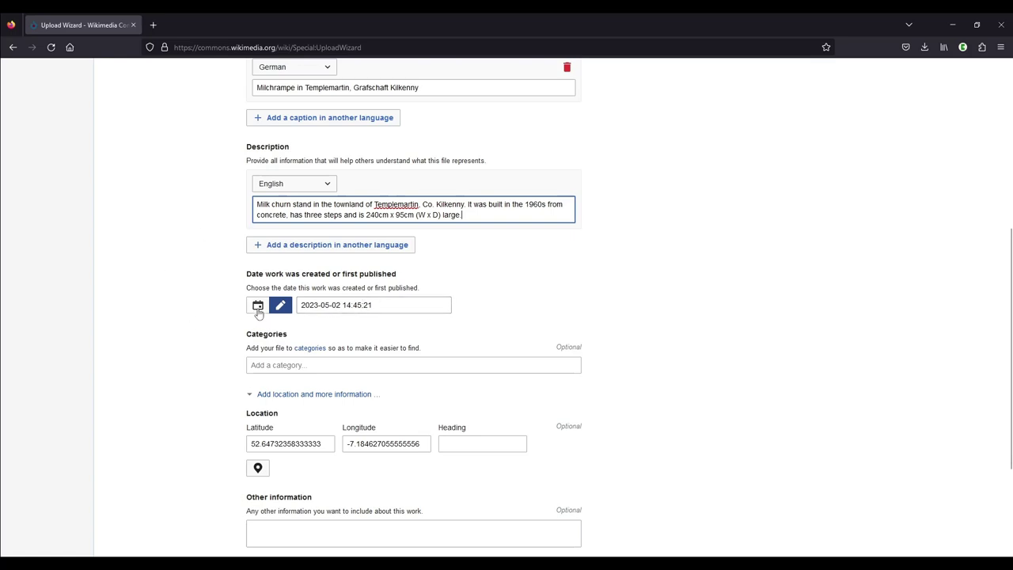
left_click(258, 308)
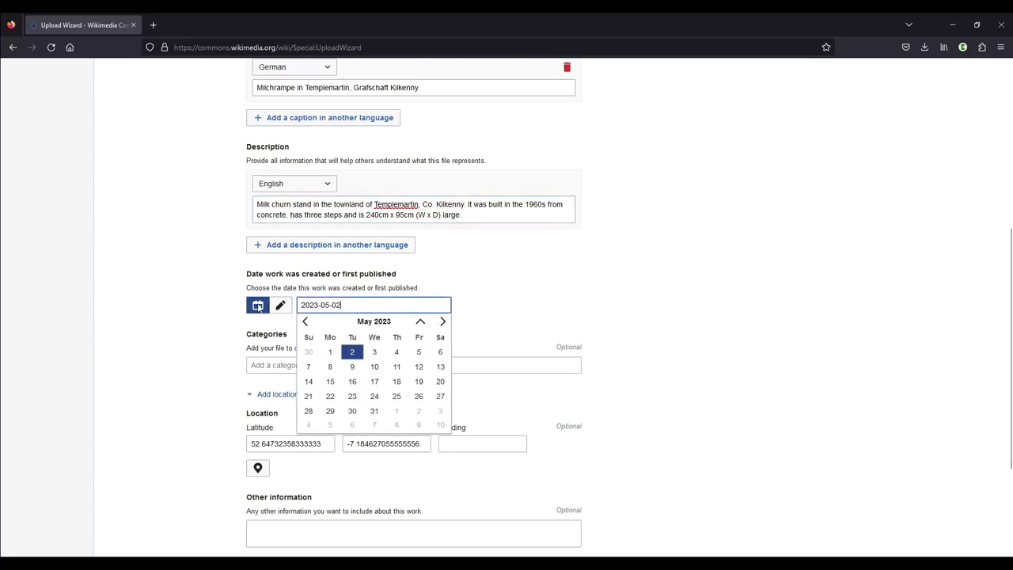
left_click(514, 300)
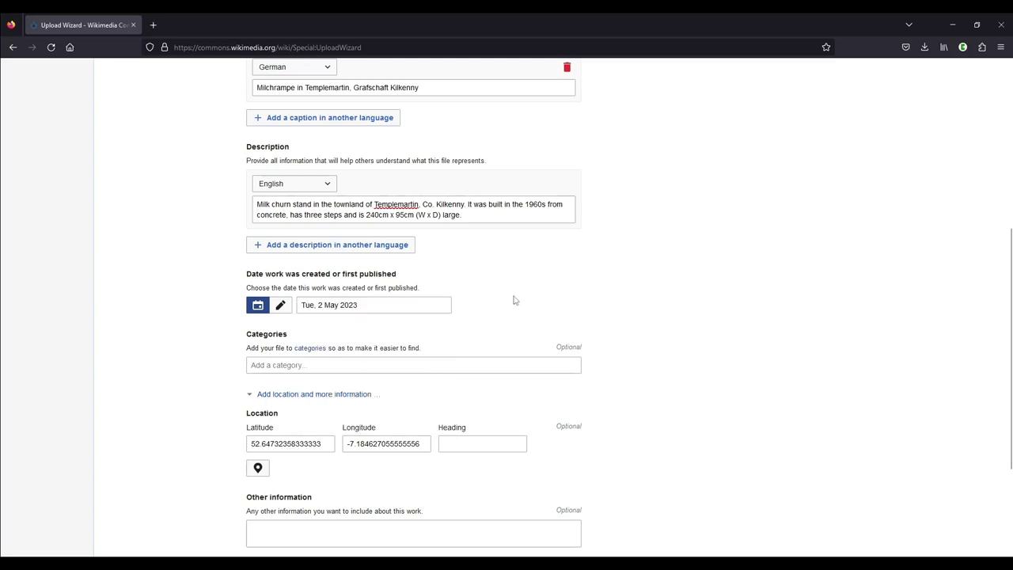
Step: File the upload under the category 'Milk churn stands in County Kilkenny'
scroll(182, 356, "down", 1)
left_click(267, 310)
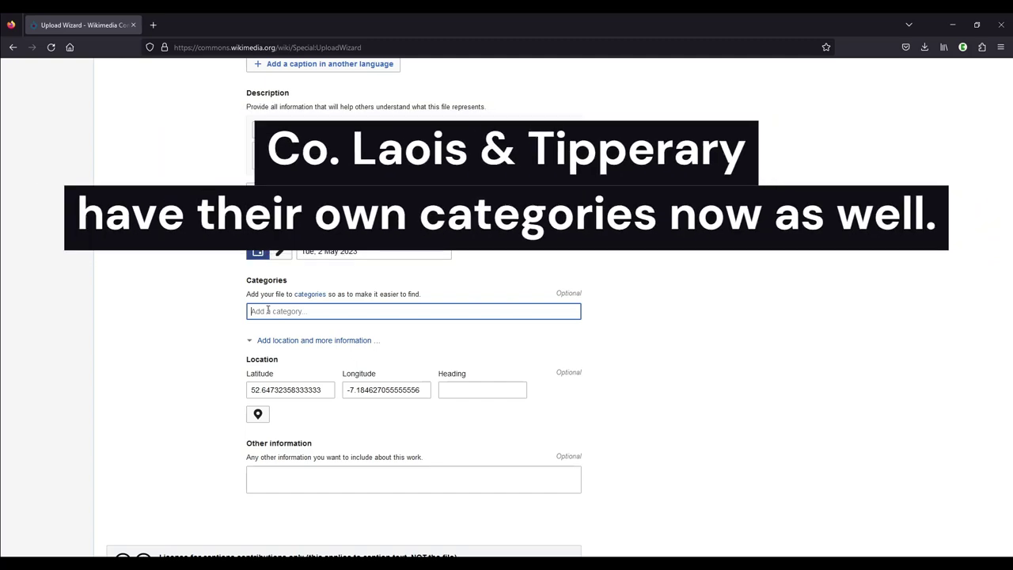
type("Milk churn stand in County")
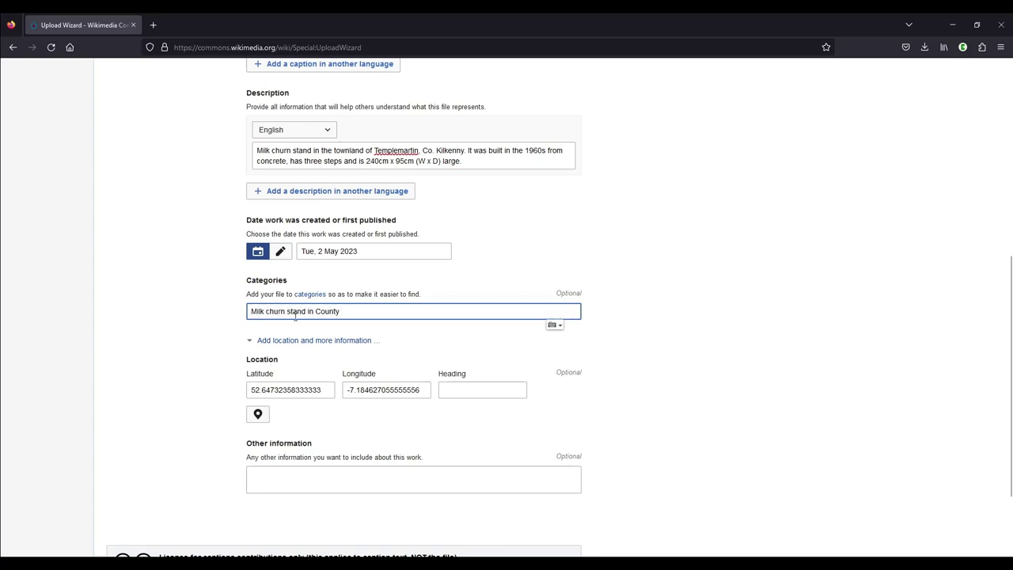
left_click(307, 312)
type("s")
left_click(399, 327)
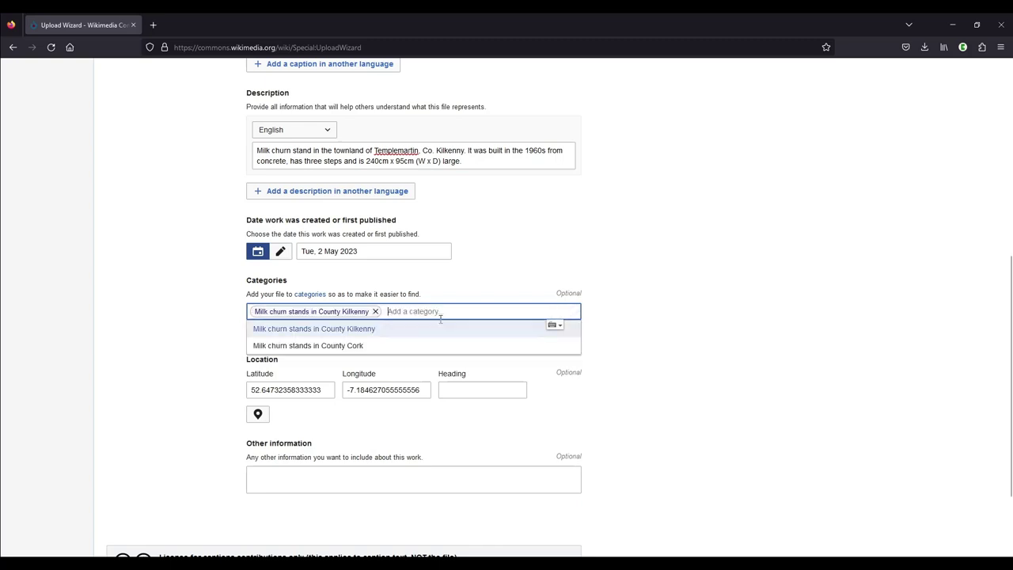
left_click(661, 304)
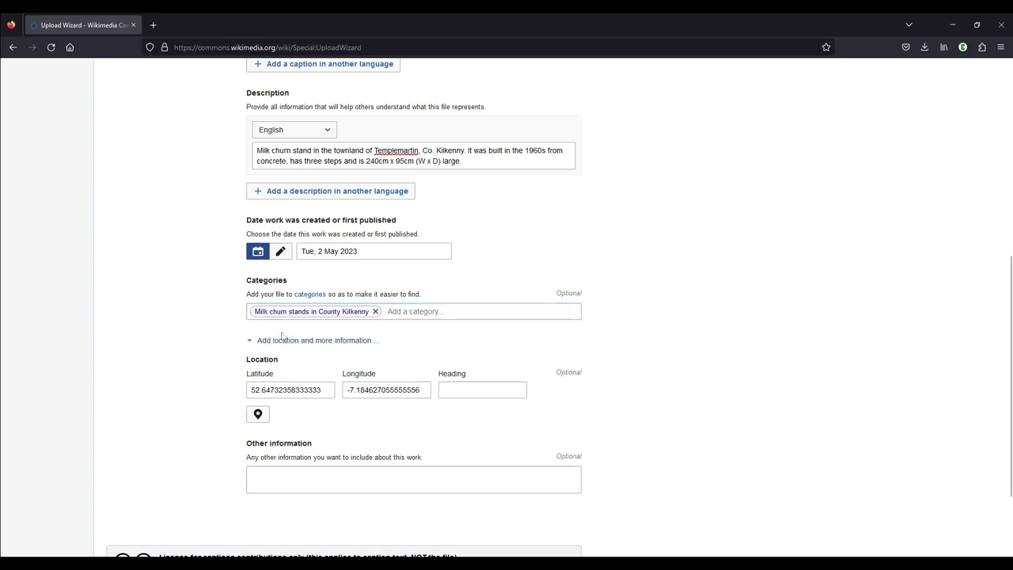
scroll(119, 309, "down", 1)
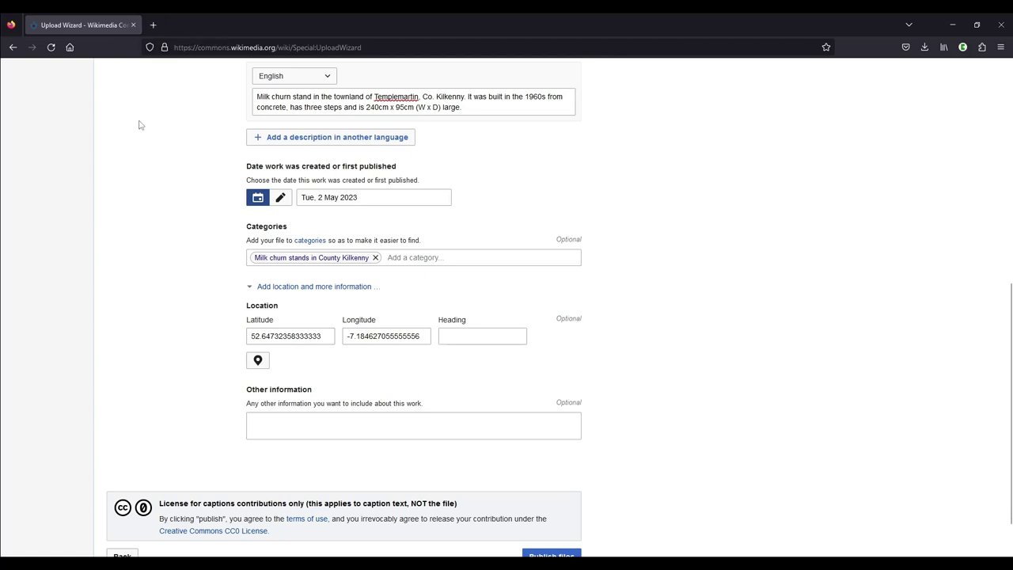
Step: Load openstreetmap.org in a new tab and zoom in to Templemartin near Kilkenny
left_click(154, 26)
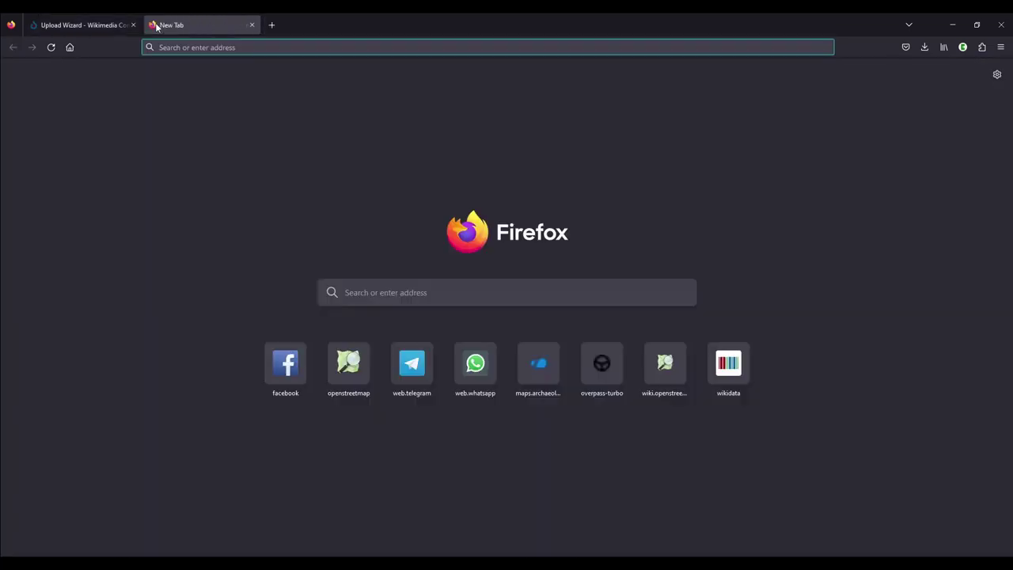
type("ope")
key("Return")
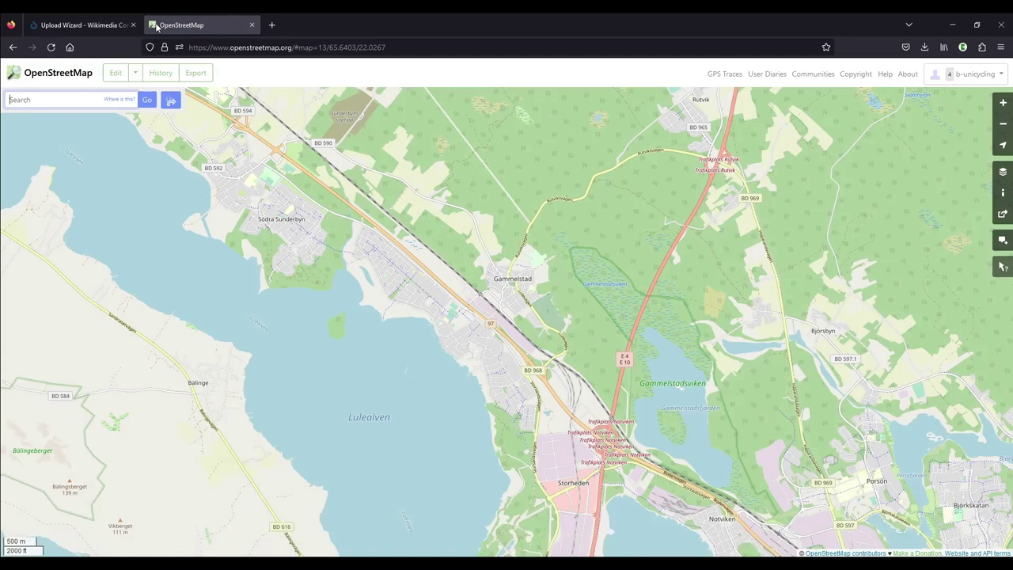
scroll(475, 261, "down", 1)
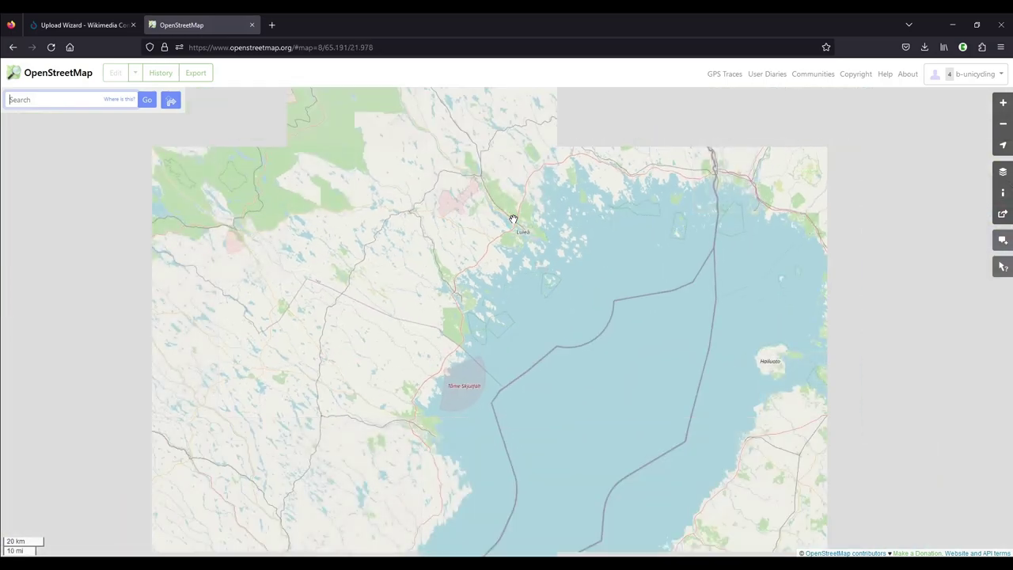
scroll(513, 219, "down", 1)
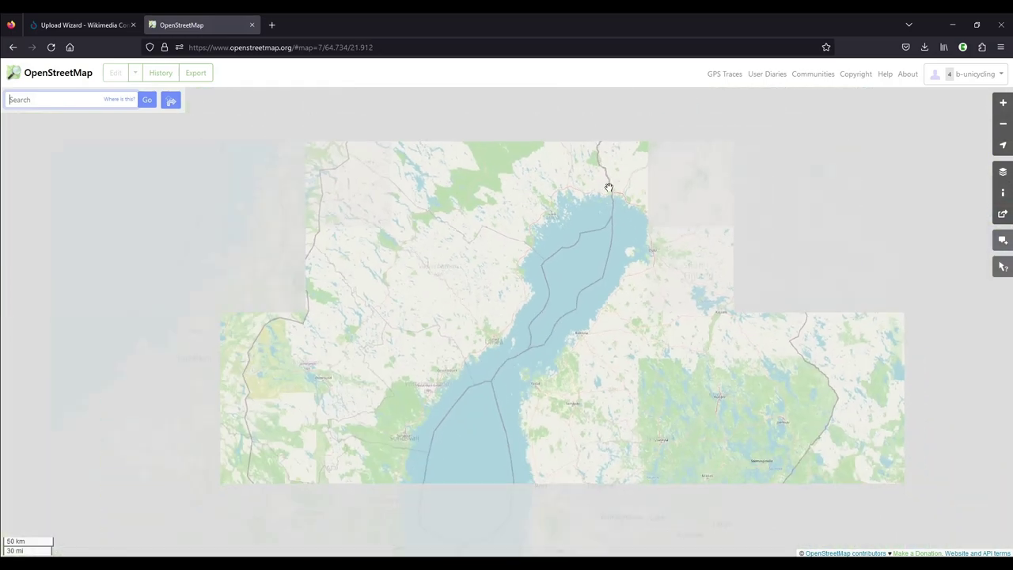
scroll(609, 187, "down", 1)
left_click_drag(290, 398, 479, 193)
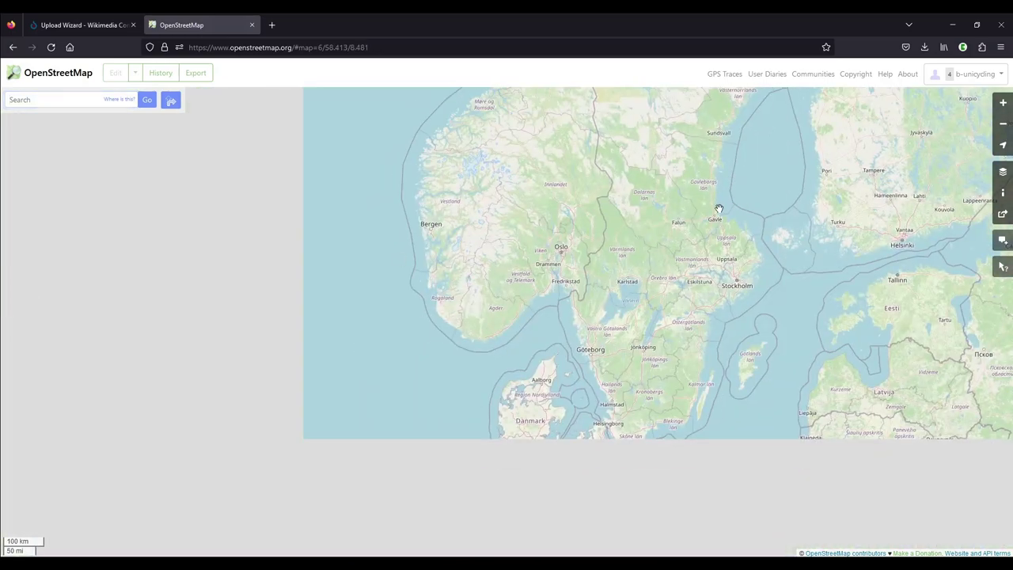
left_click_drag(652, 185, 720, 162)
scroll(673, 151, "down", 1)
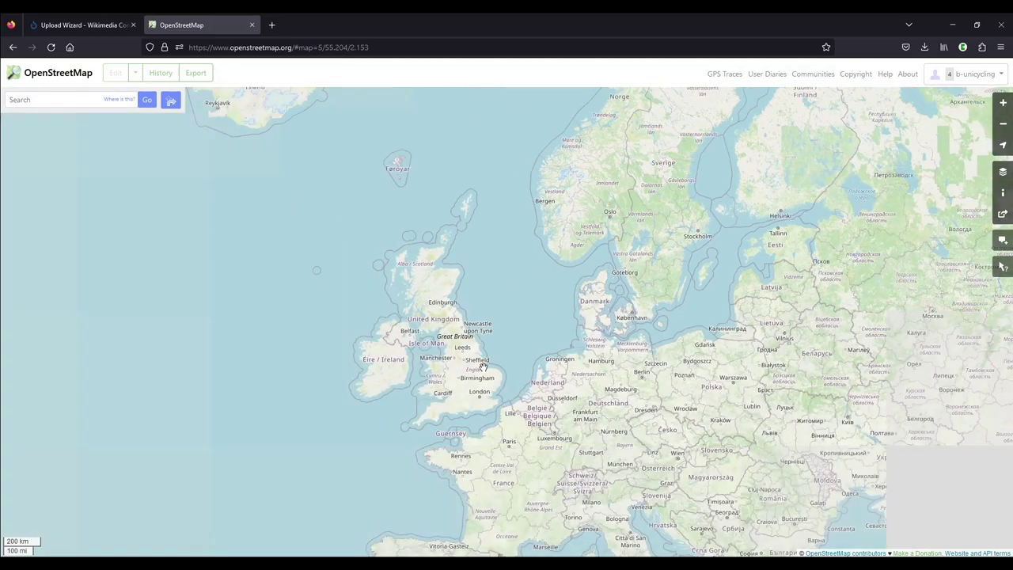
left_click_drag(478, 378, 477, 301)
scroll(398, 251, "up", 2)
scroll(475, 262, "up", 1)
scroll(472, 285, "up", 1)
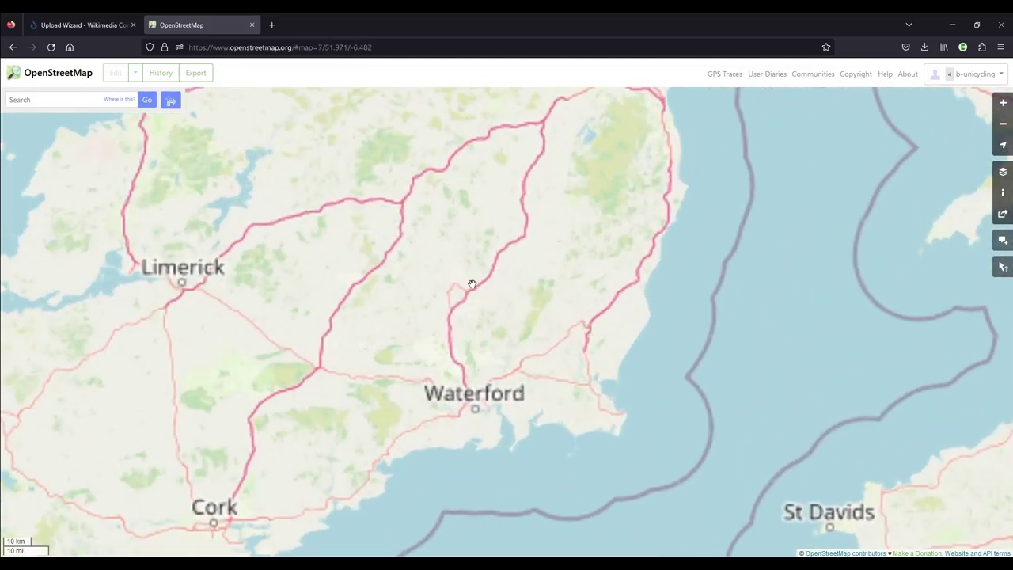
scroll(463, 290, "up", 4)
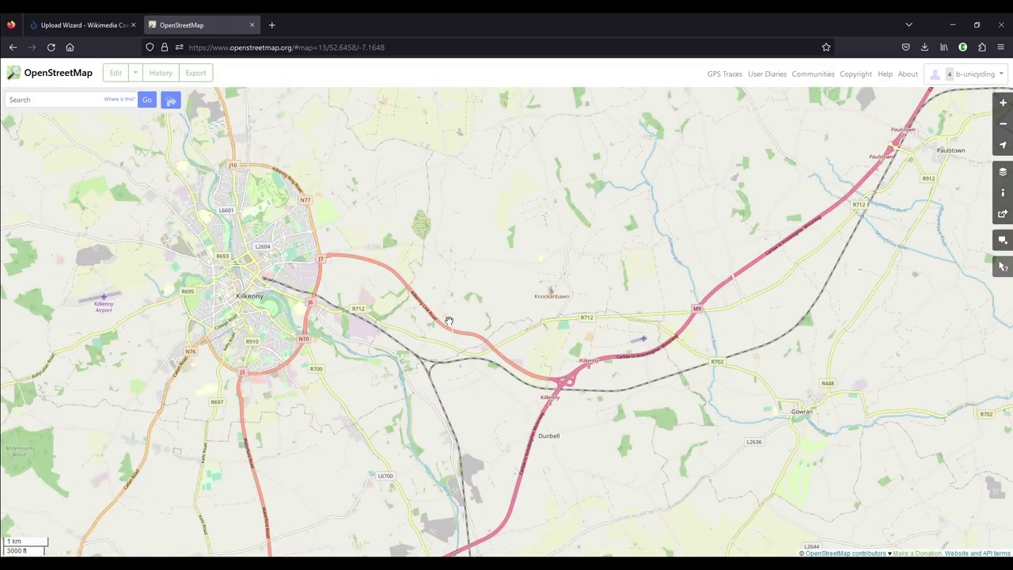
scroll(448, 320, "up", 5)
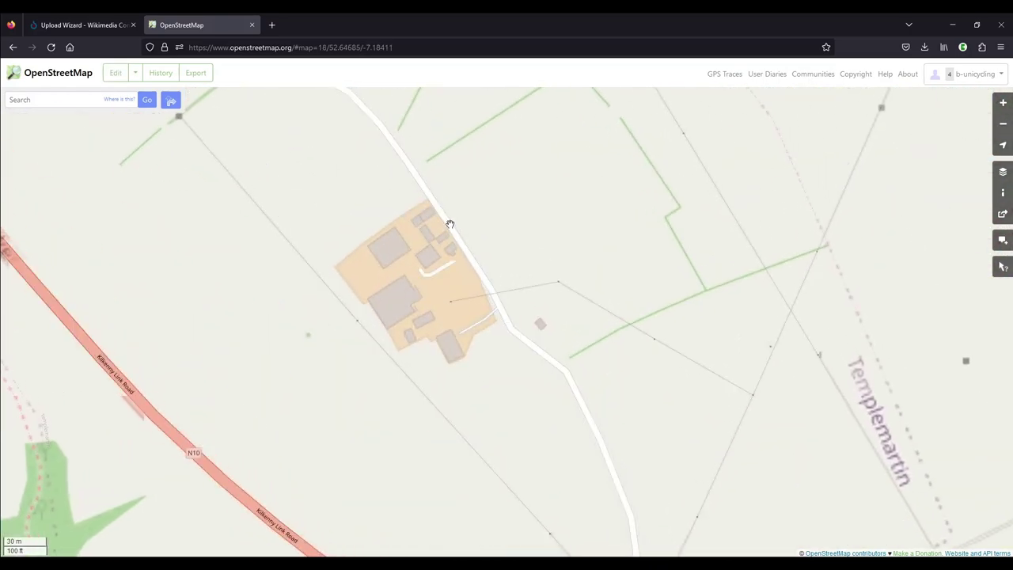
Step: Compare with the upload form, then look up the site's address and select coordinates 52.64731, -7.18454
left_click(84, 24)
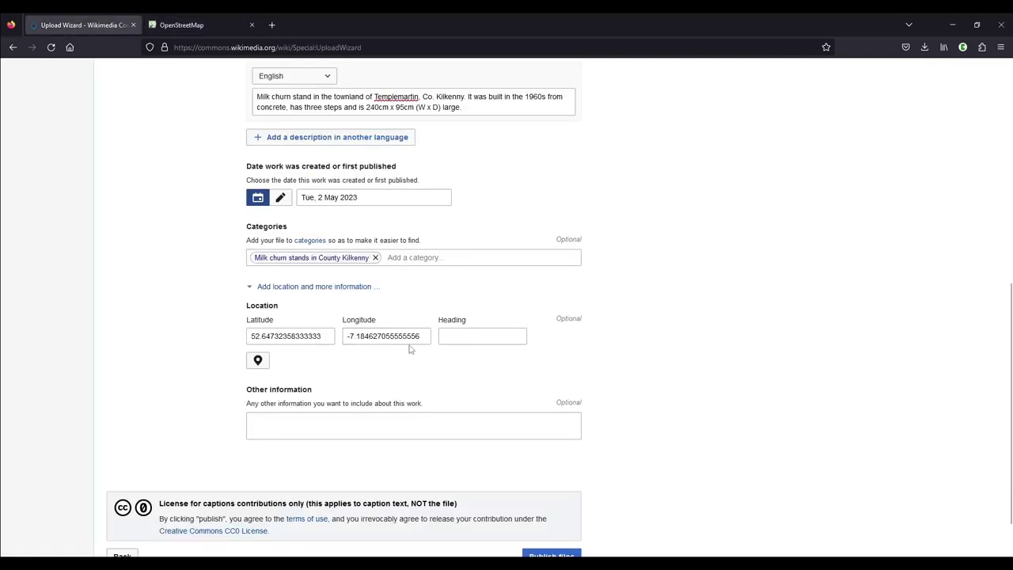
left_click(211, 26)
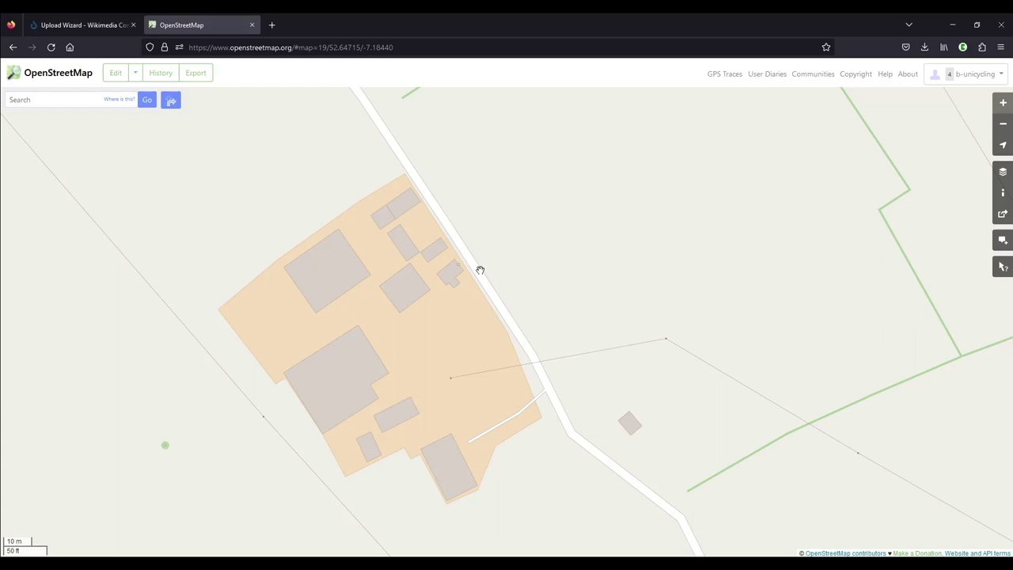
right_click(480, 270)
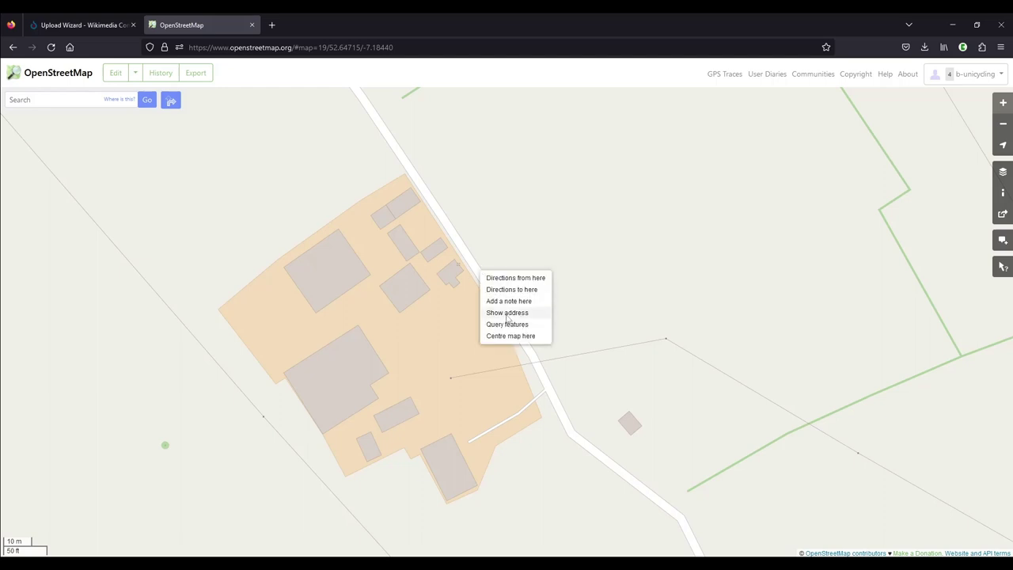
left_click(509, 313)
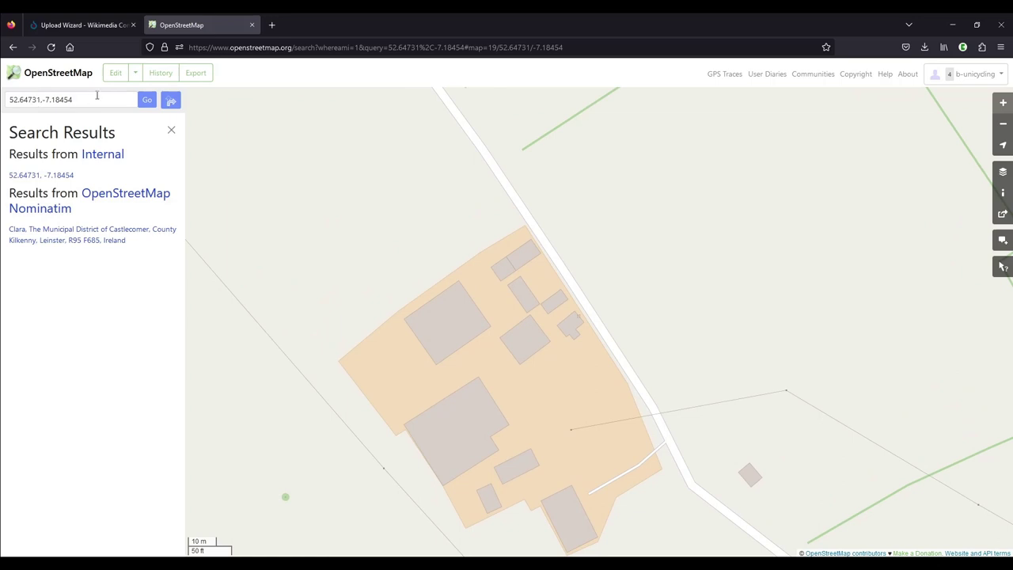
triple_click(95, 96)
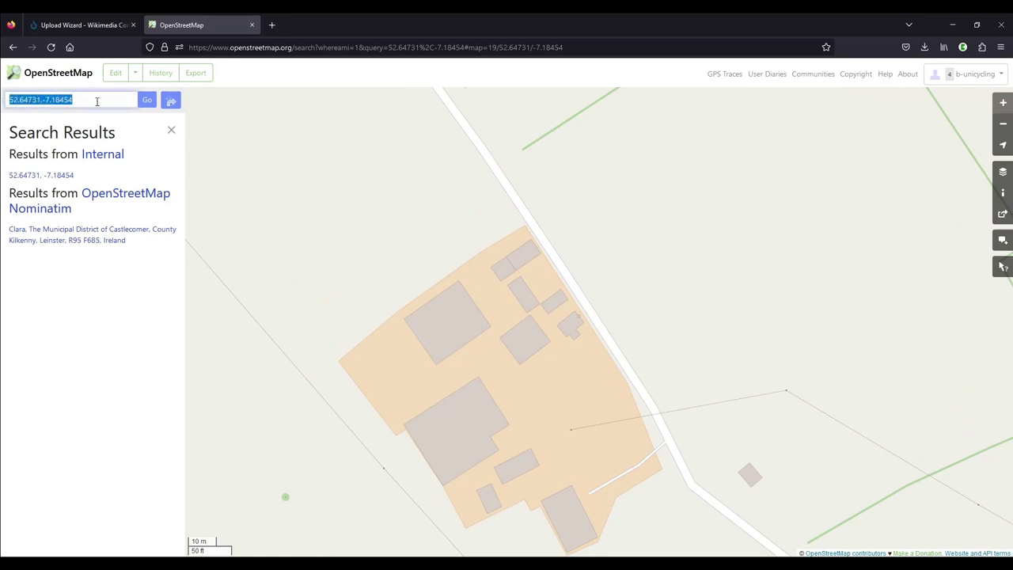
Step: Make the longitude a negative (westward) value and publish the file
left_click(103, 25)
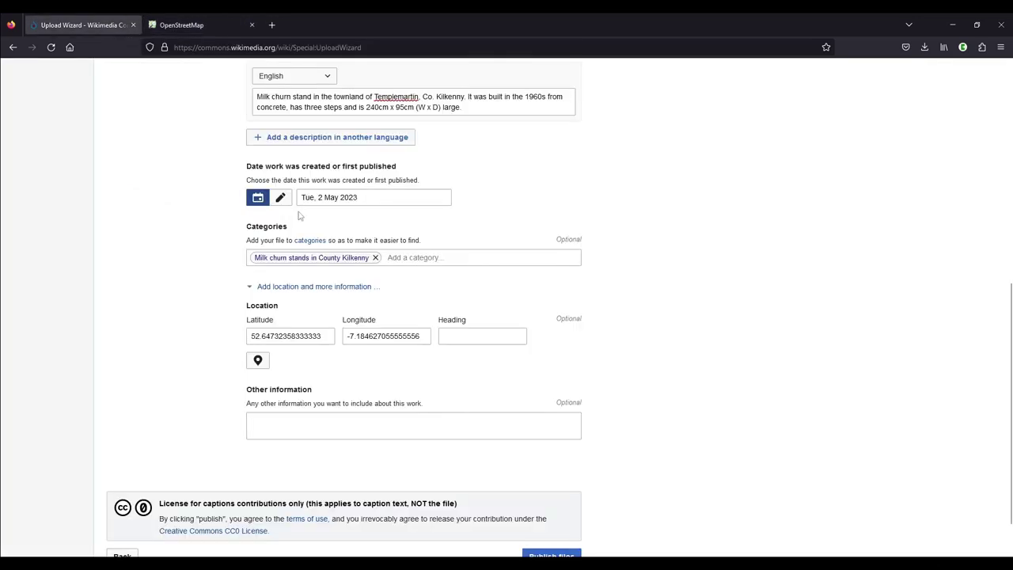
left_click(359, 339)
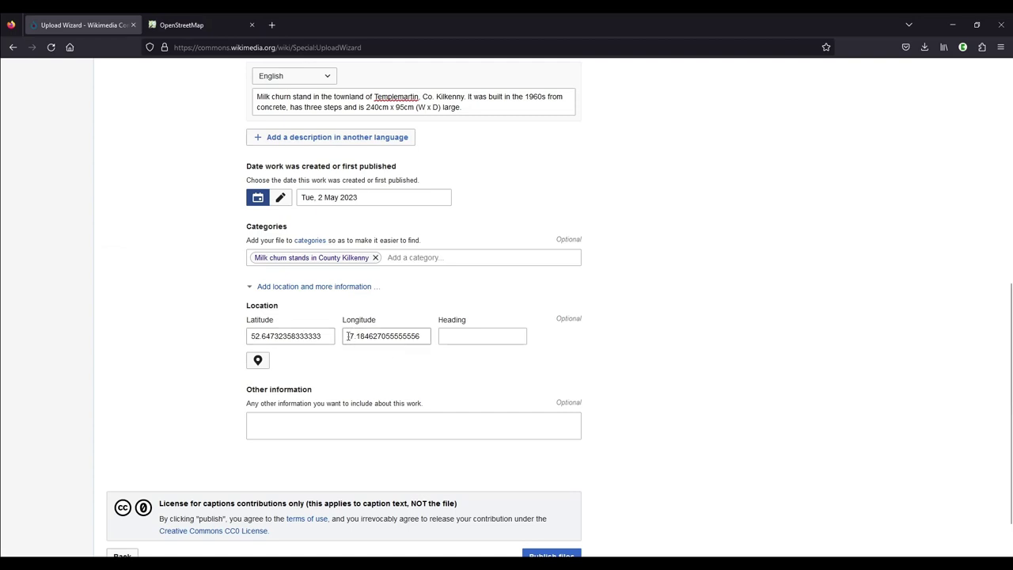
left_click(349, 335)
type("-")
left_click(358, 357)
scroll(643, 285, "down", 1)
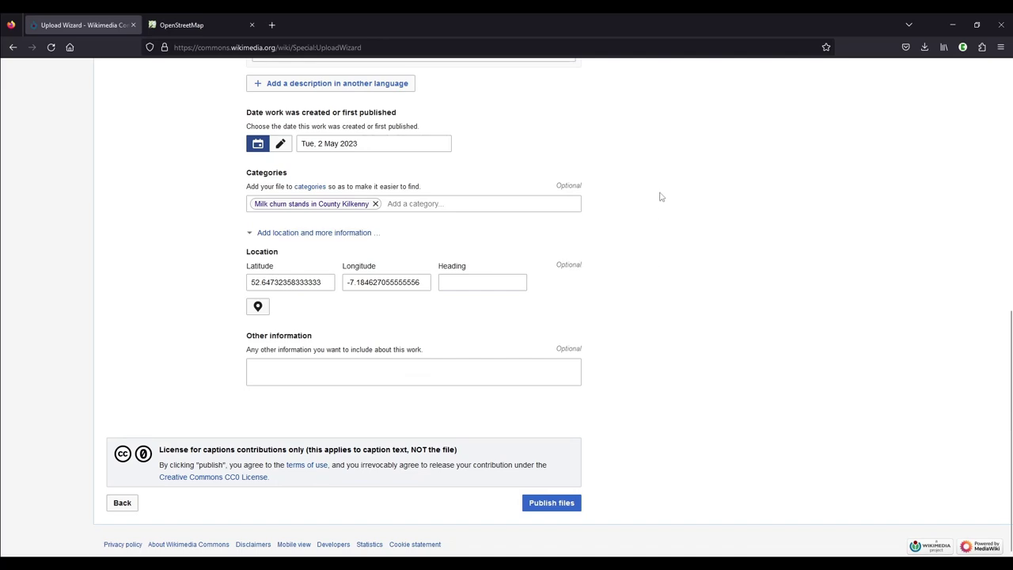
left_click(564, 508)
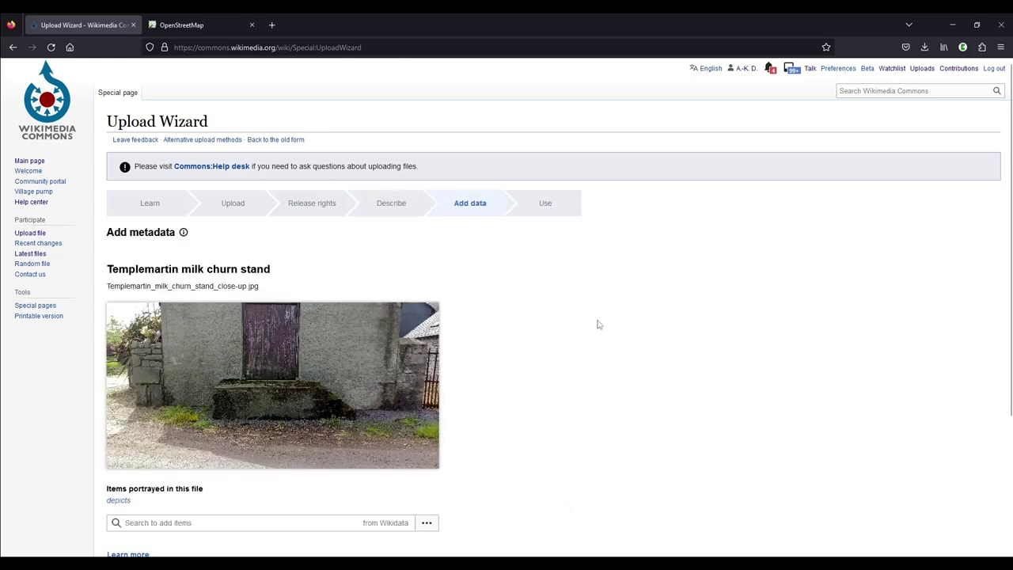
Step: Add the Wikidata item 'milk churn stand' as what the photo depicts
scroll(601, 247, "down", 3)
scroll(604, 244, "down", 1)
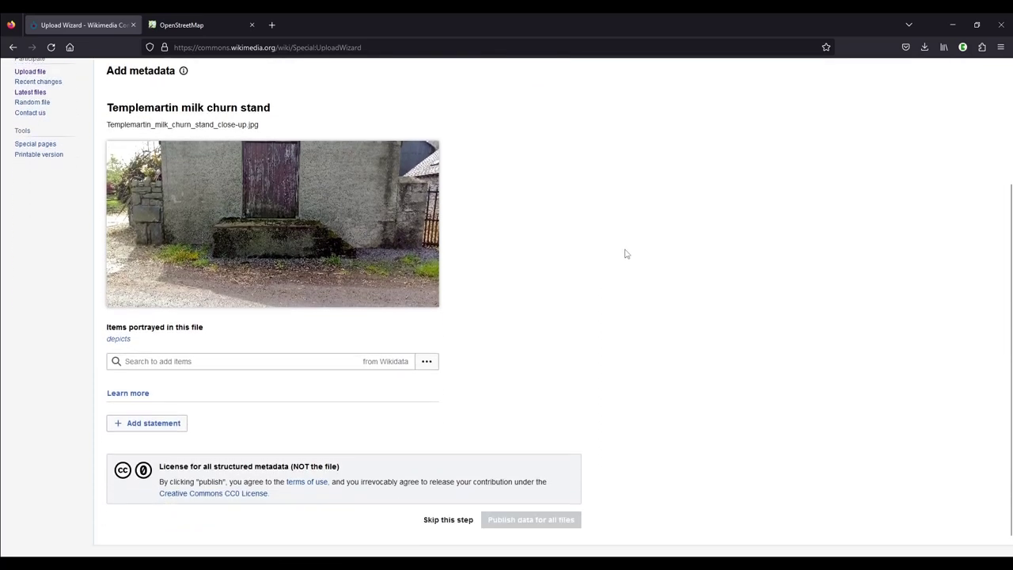
scroll(625, 254, "up", 1)
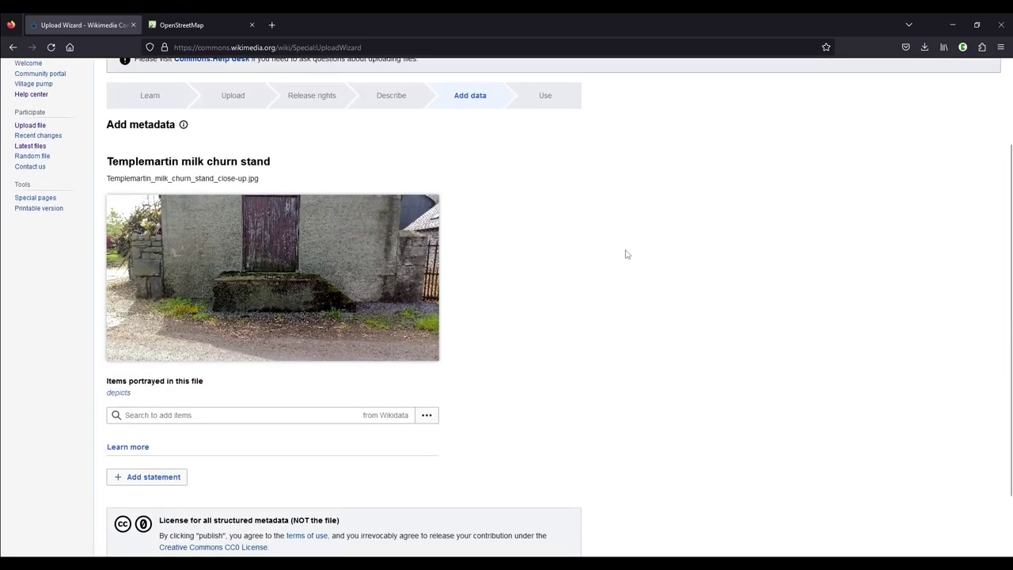
scroll(611, 241, "down", 1)
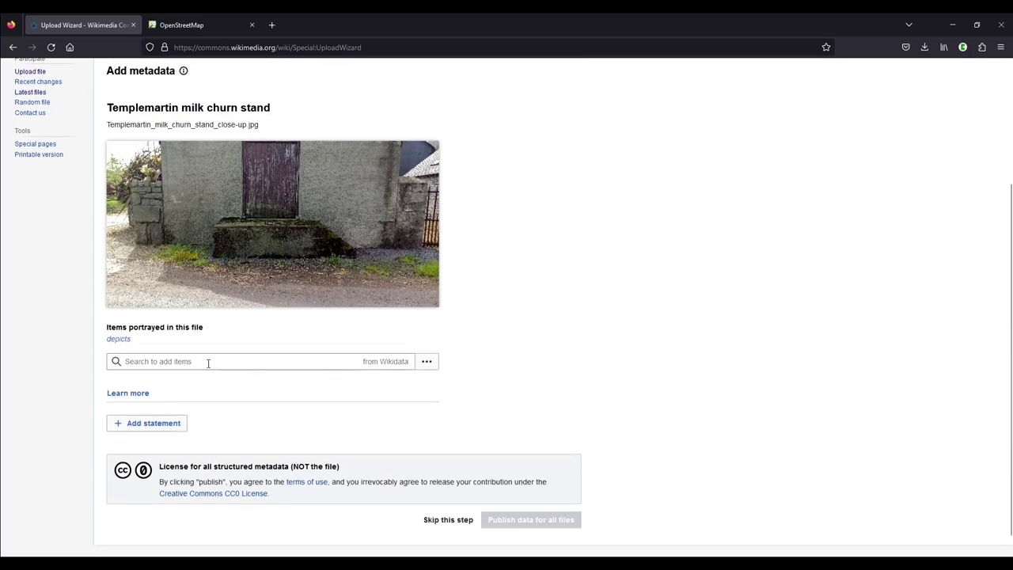
scroll(208, 362, "down", 1)
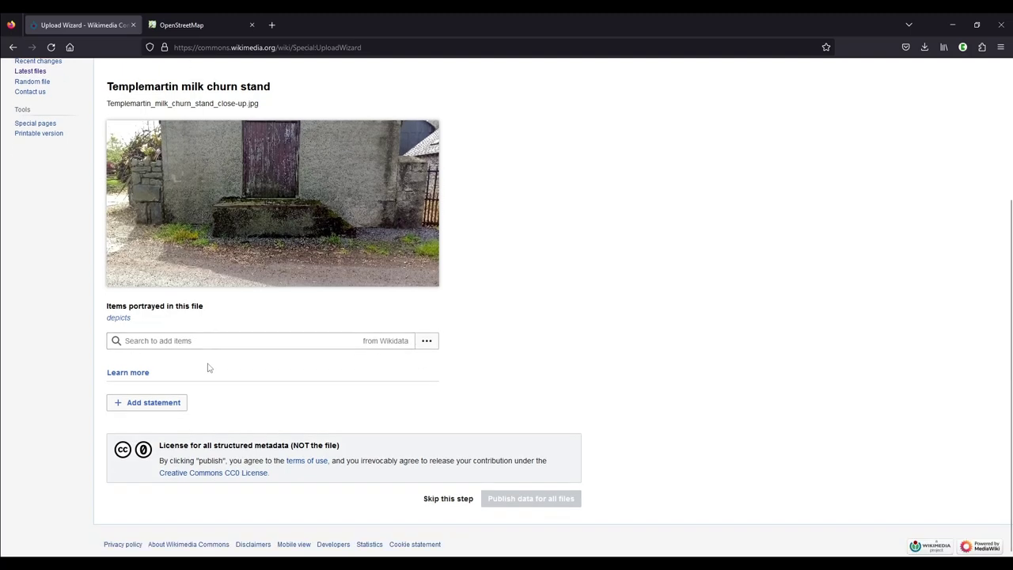
left_click(203, 339)
type("milk churn sta")
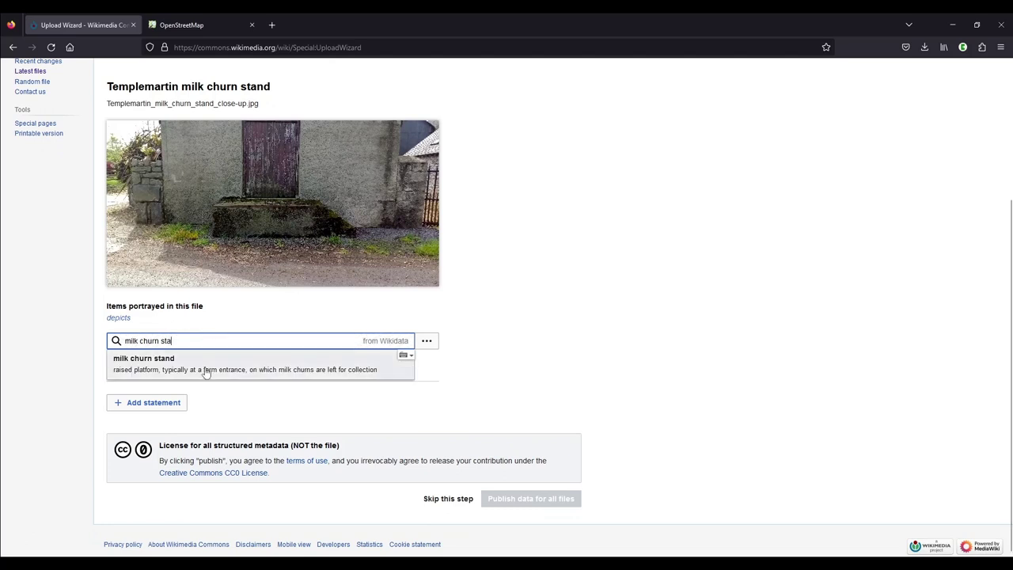
left_click(203, 366)
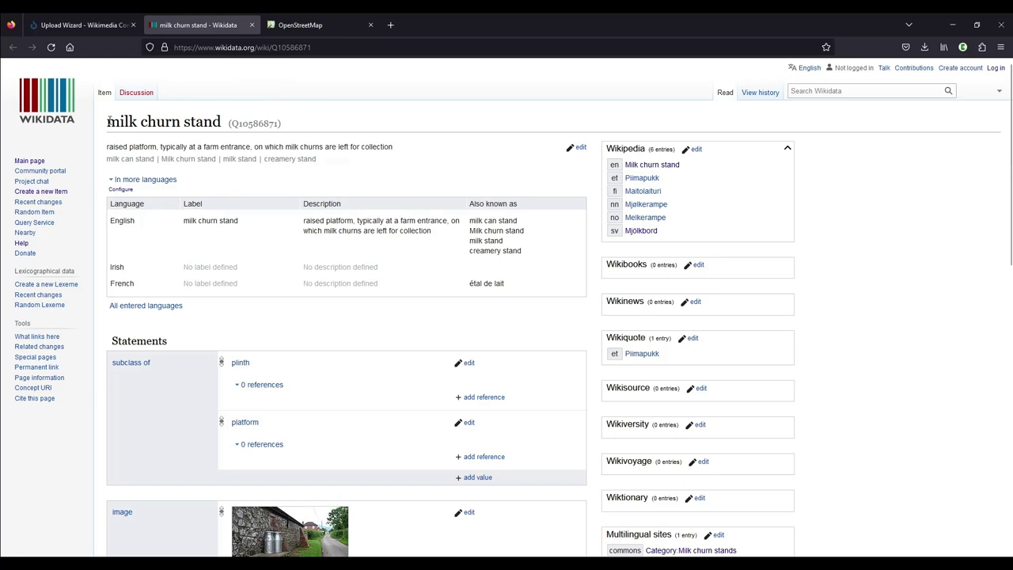
left_click_drag(110, 120, 225, 116)
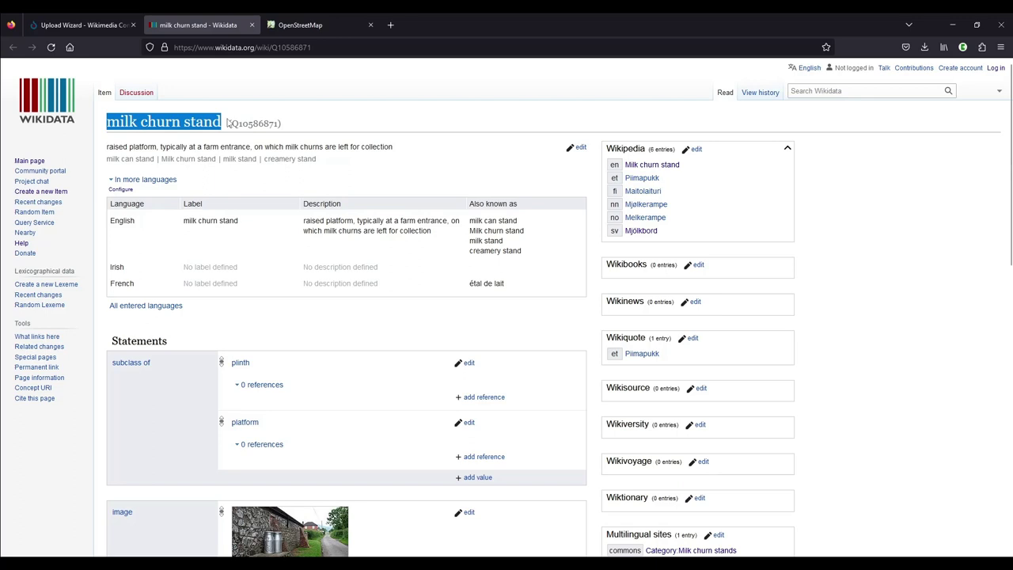
left_click(329, 126)
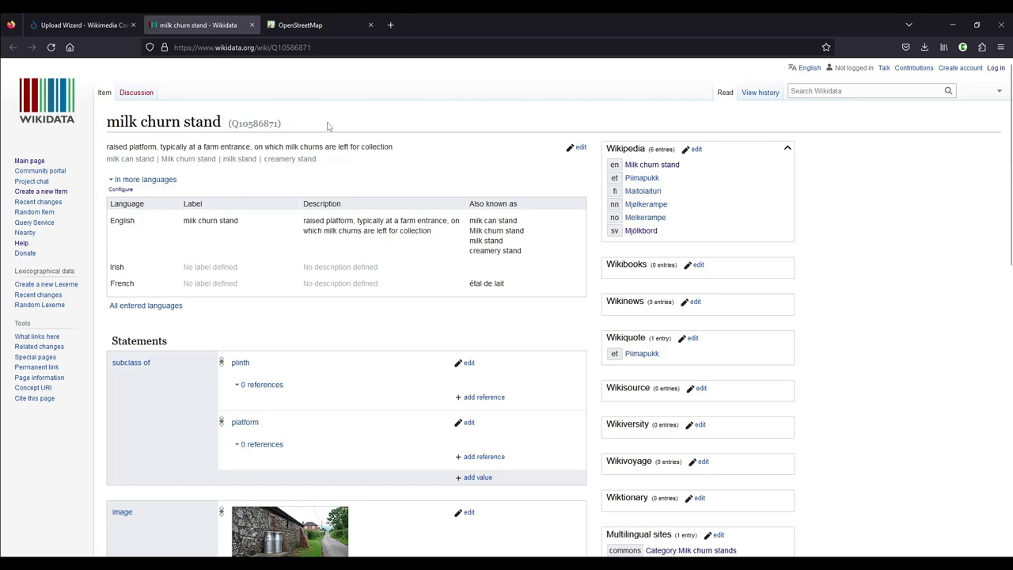
left_click_drag(234, 123, 279, 118)
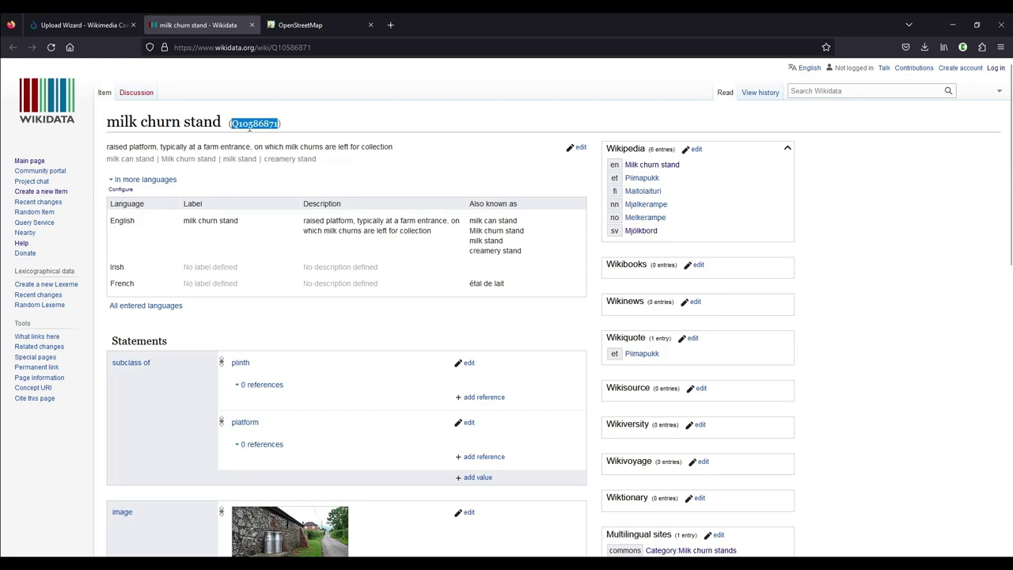
left_click(284, 136)
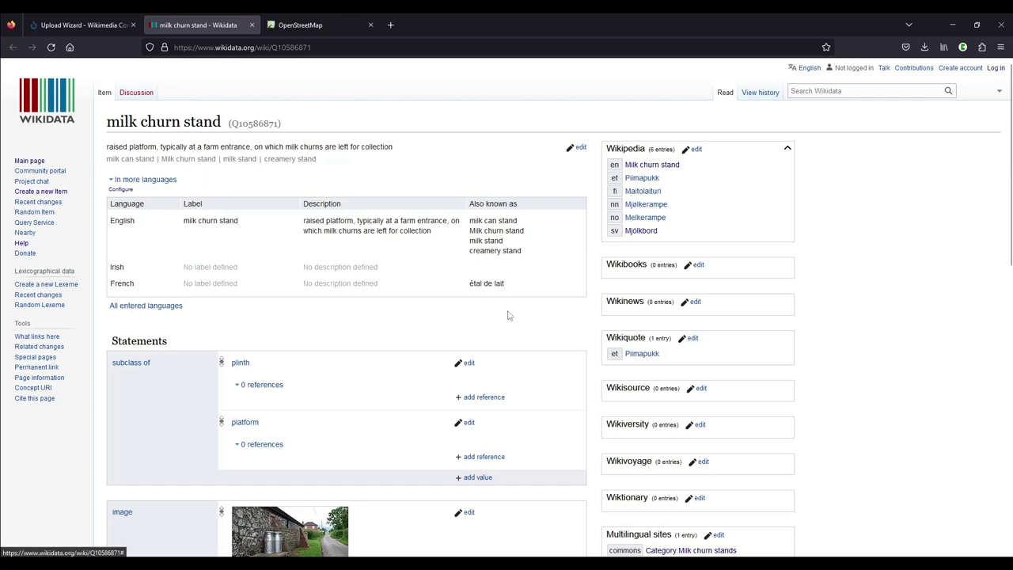
Step: Show the item's labels in all 14 entered languages and review the German Milchkannenstand aliases
left_click(156, 309)
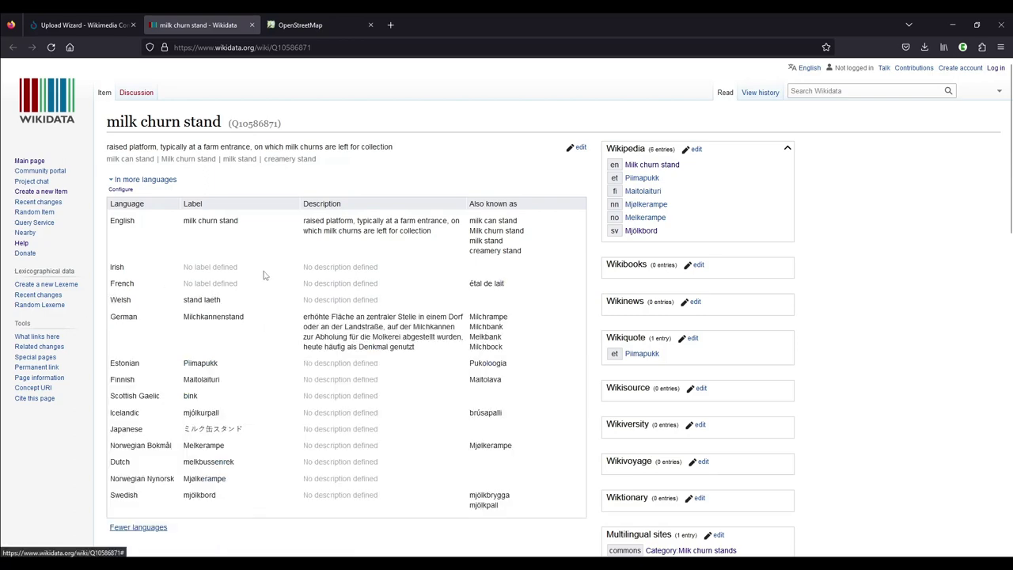
scroll(269, 237, "down", 2)
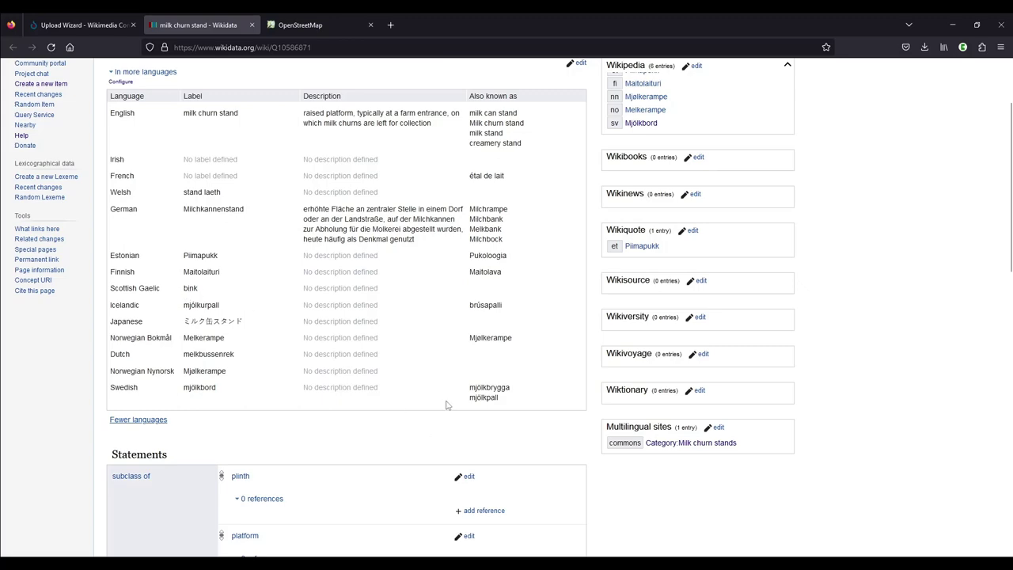
scroll(434, 366, "up", 3)
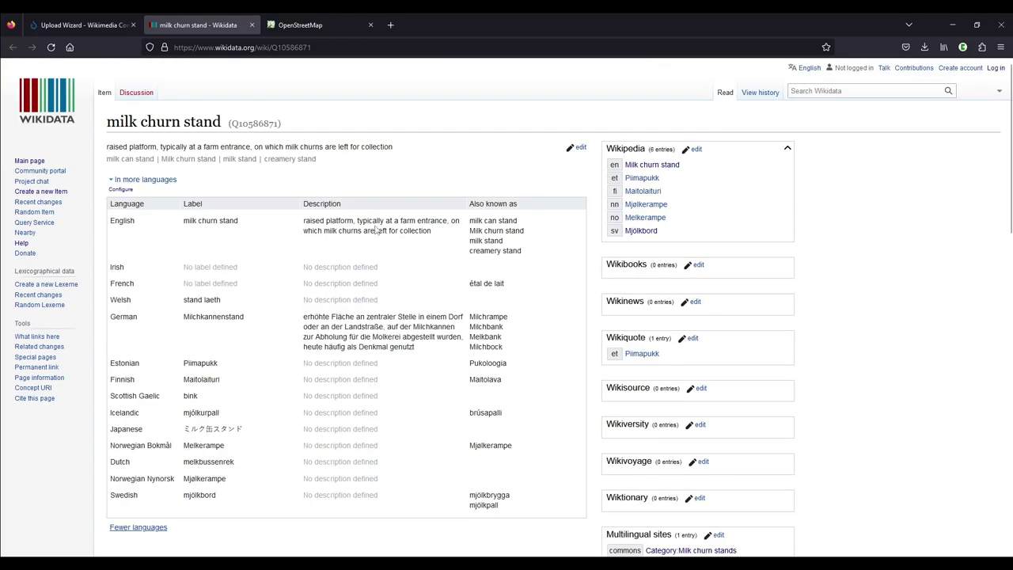
scroll(483, 208, "down", 1)
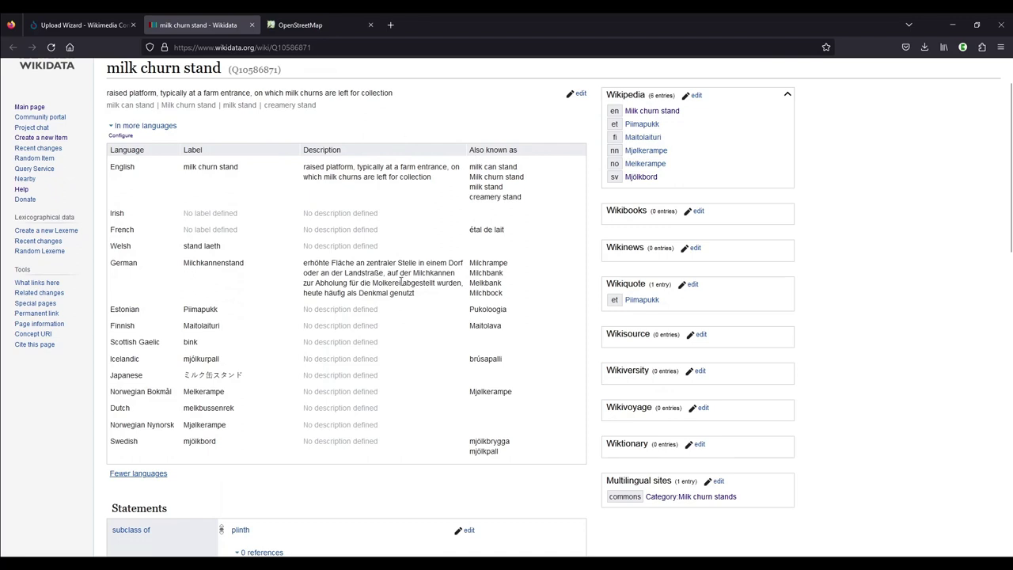
scroll(401, 282, "up", 1)
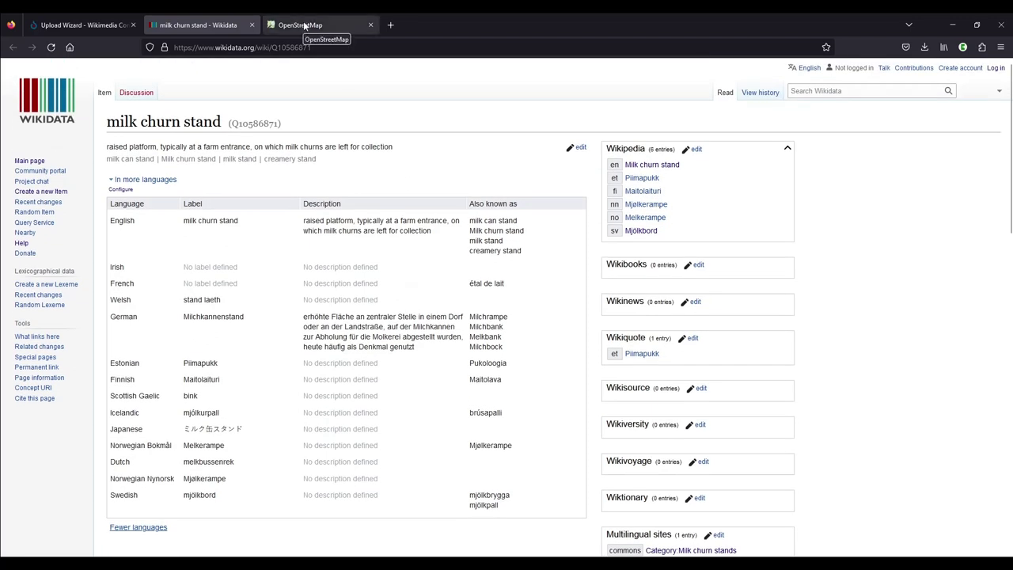
Step: Load the Wikimedia Commons main page in the OpenStreetMap tab
left_click(305, 27)
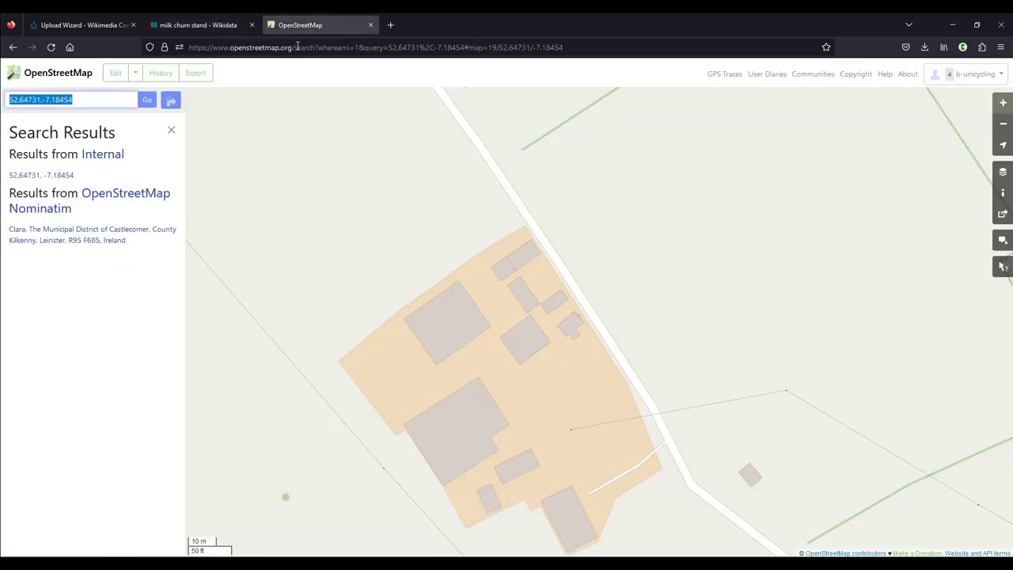
left_click(298, 47)
type("commons.wikimedia.org/")
key("Return")
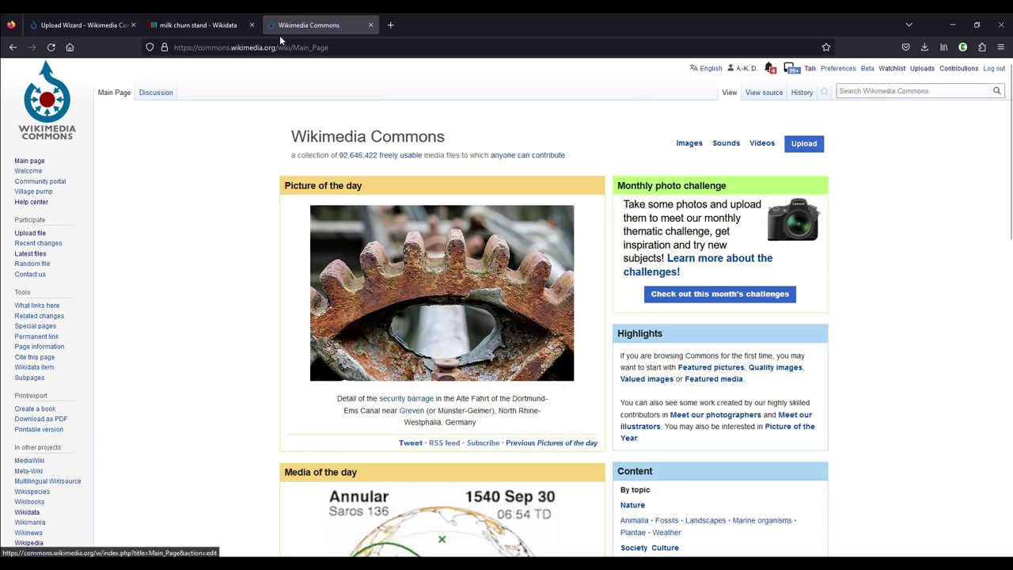
Step: Copy the Icelandic label mjólkurpall from Wikidata and search Commons media for it
left_click(208, 28)
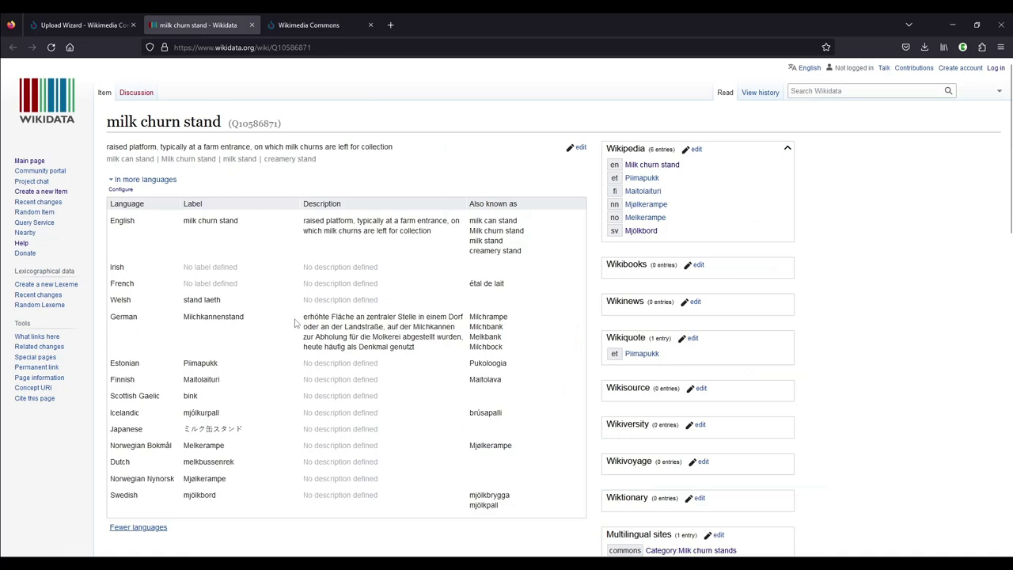
double_click(198, 411)
left_click(317, 25)
left_click(898, 91)
type("mjólkurpall")
key("Return")
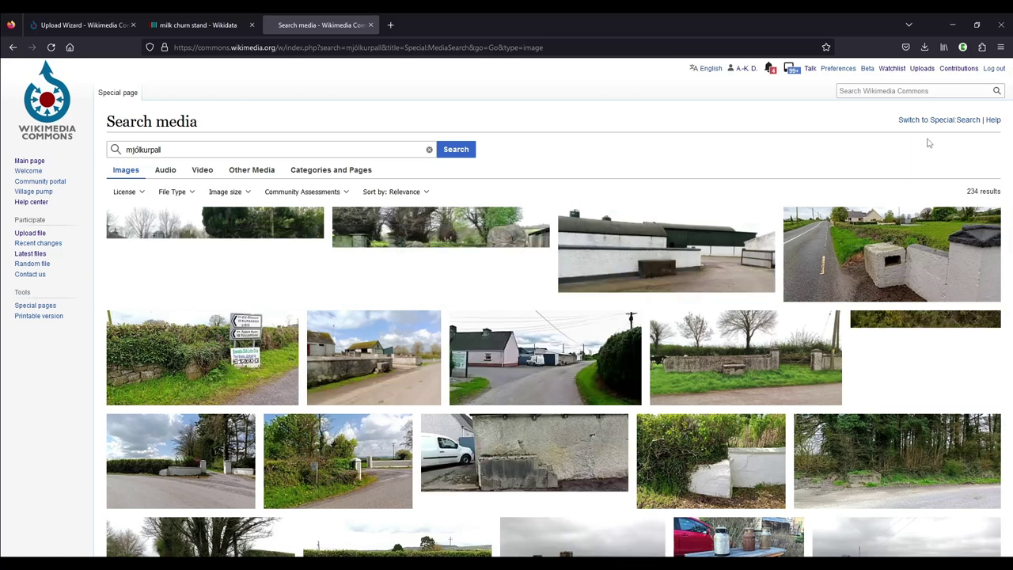
Step: Compare the mjólkurpall search results with the Wikidata item Q10586871 and its alias brúsapalli
left_click(210, 26)
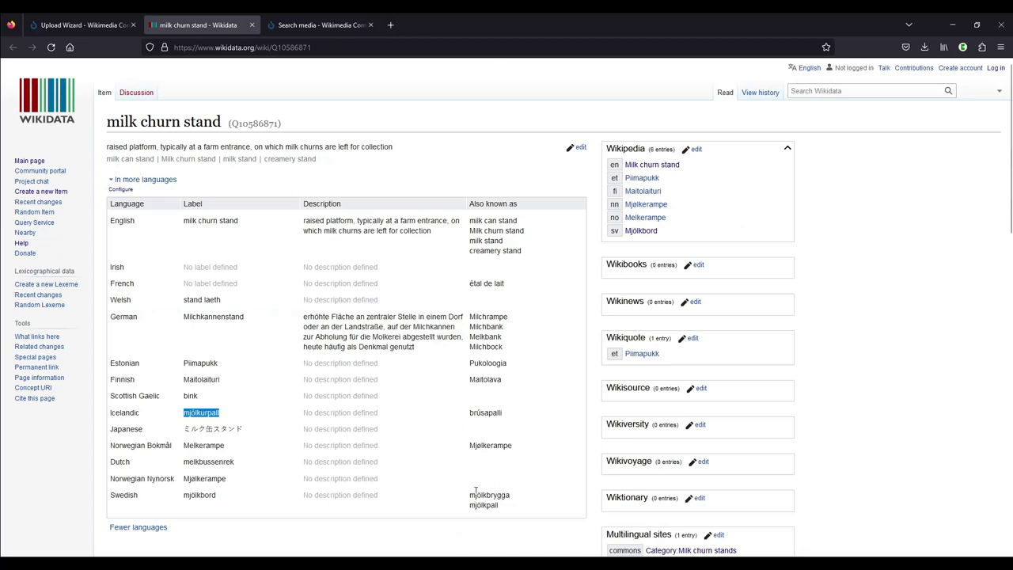
left_click(347, 25)
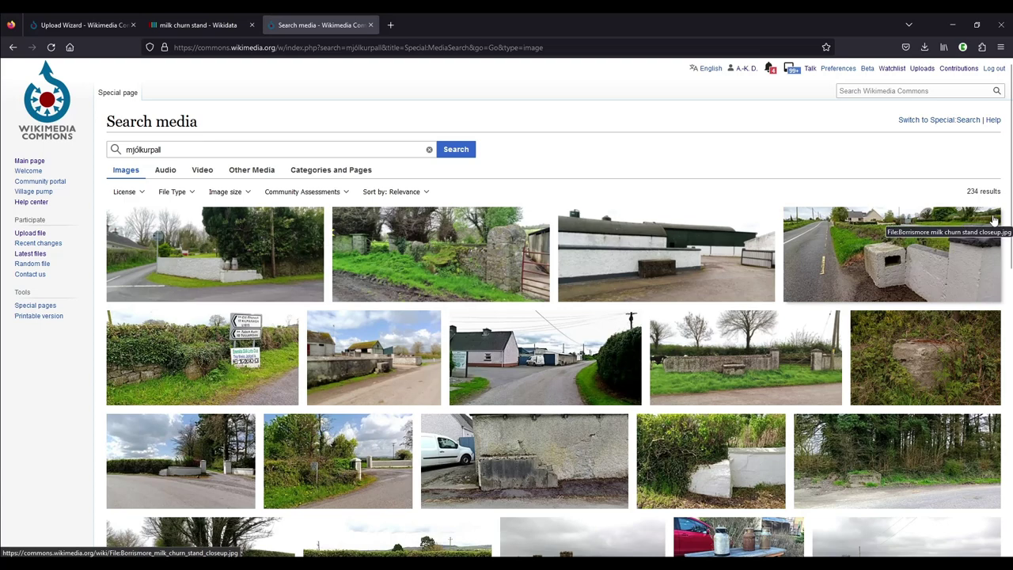
scroll(996, 238, "down", 5)
scroll(996, 248, "down", 6)
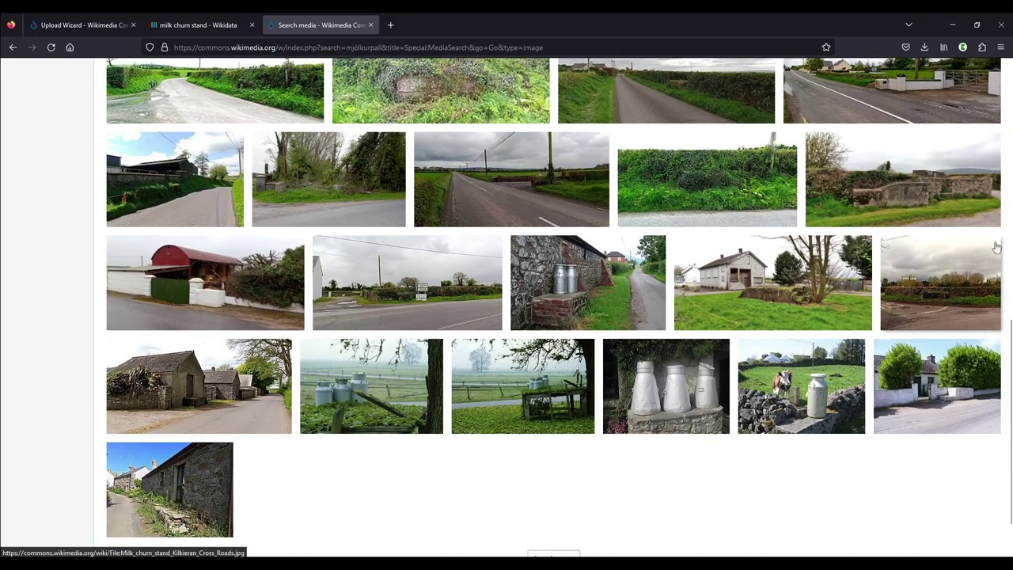
scroll(996, 248, "up", 11)
left_click(192, 27)
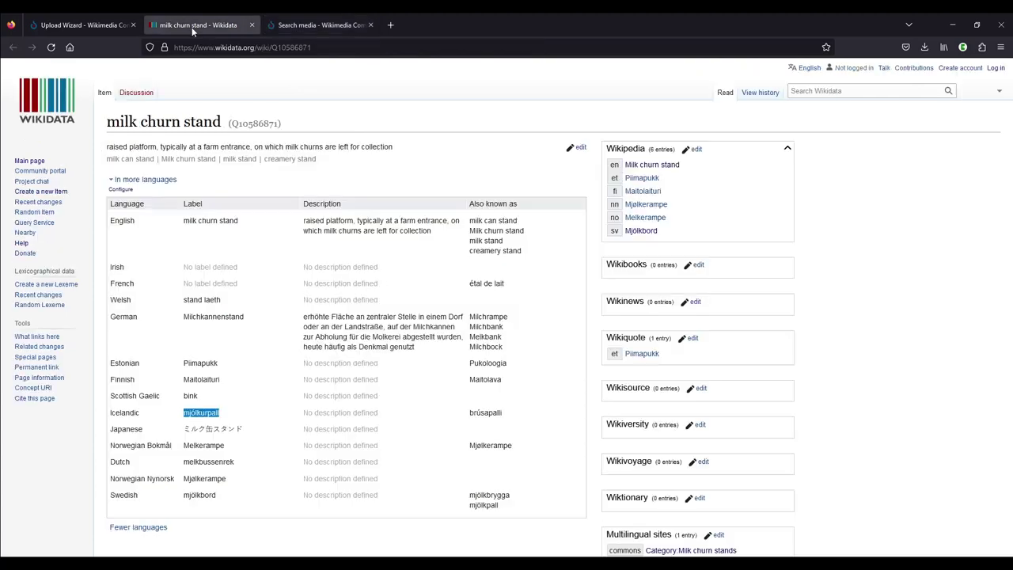
left_click(284, 348)
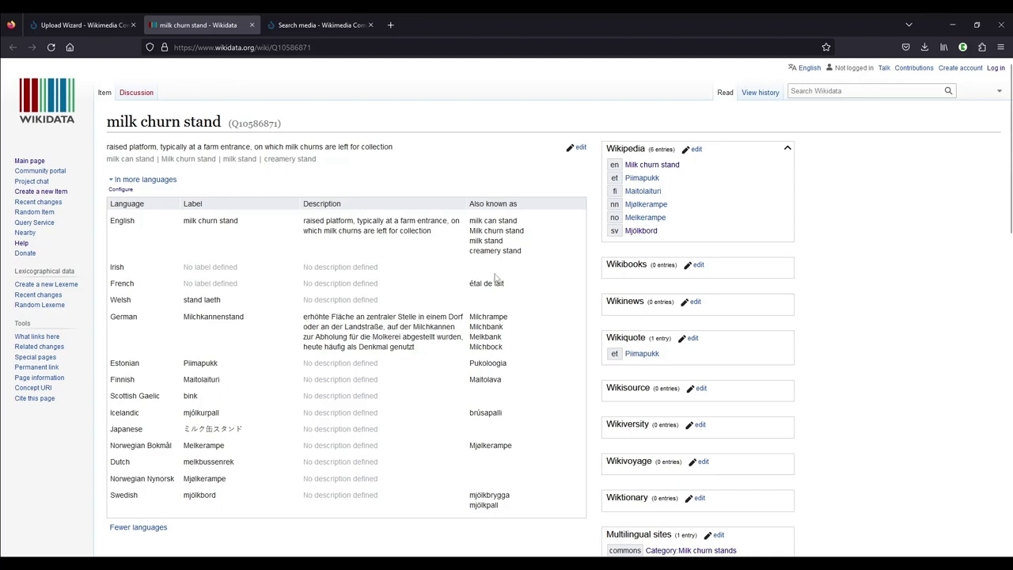
Step: Back in the Upload Wizard, search depicts for Templemartin and review the matching places
left_click(84, 26)
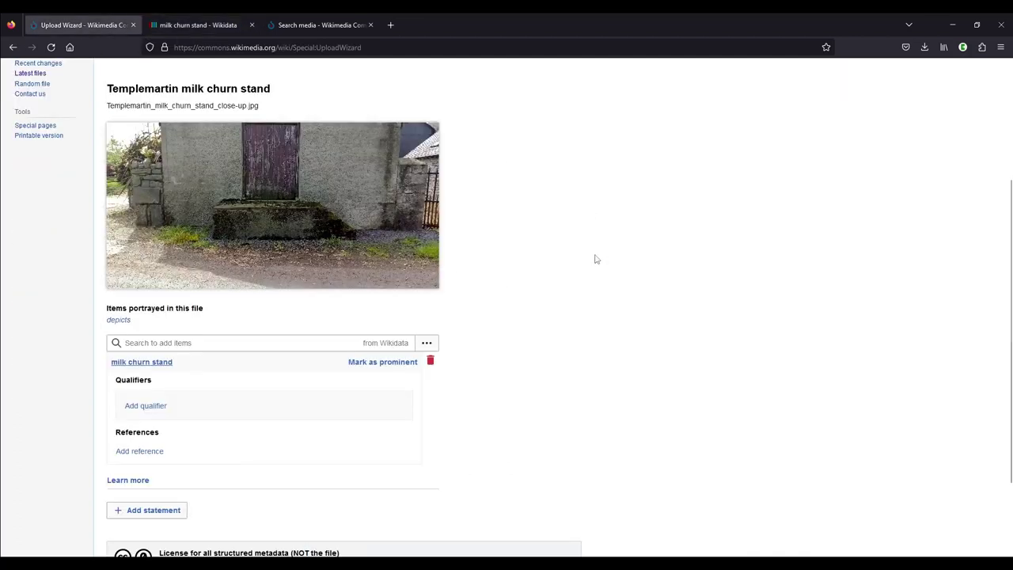
scroll(590, 229, "down", 1)
scroll(554, 214, "up", 1)
left_click(176, 342)
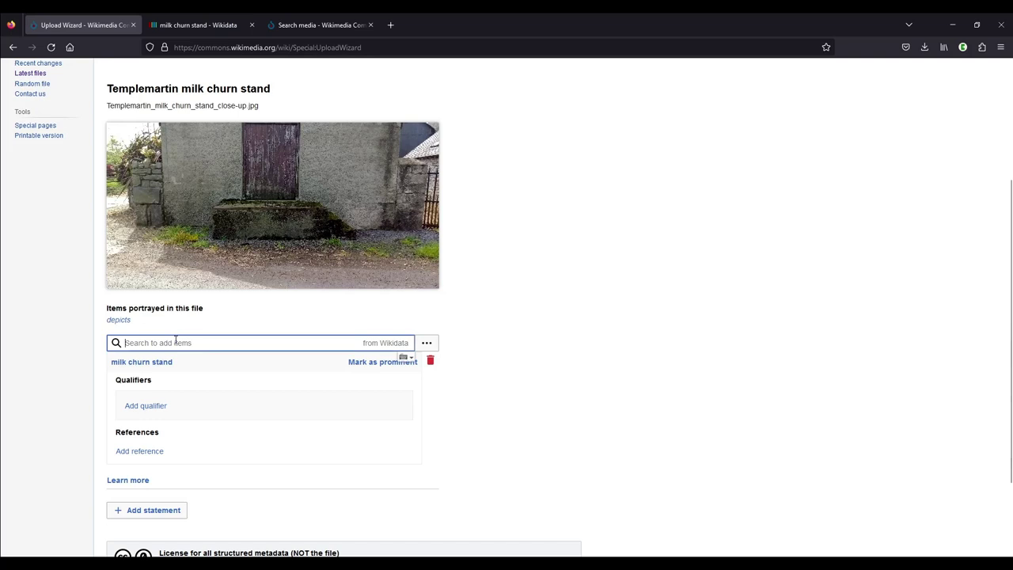
type("Temepl")
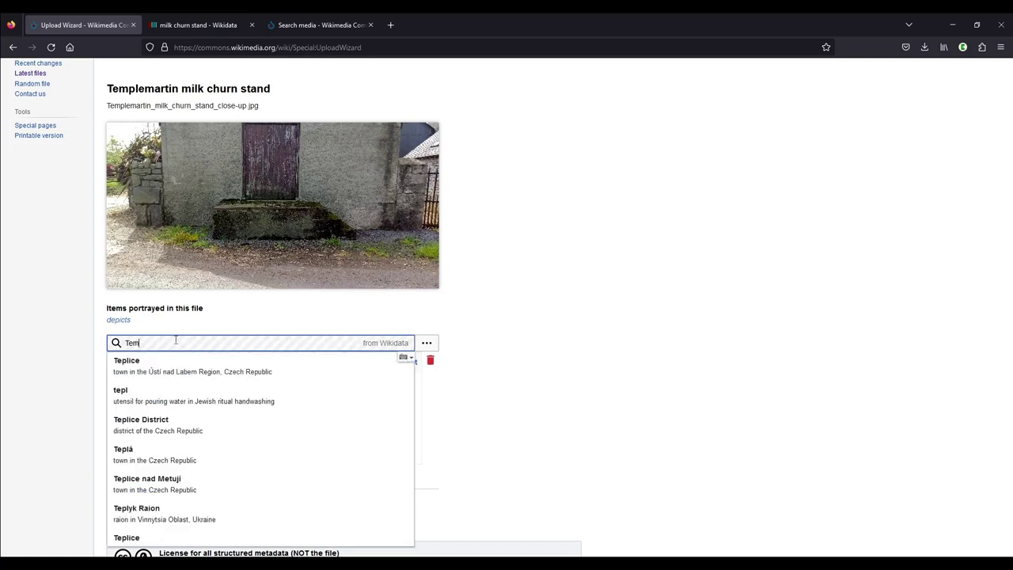
key("BackSpace")
key("BackSpace")
key("BackSpace")
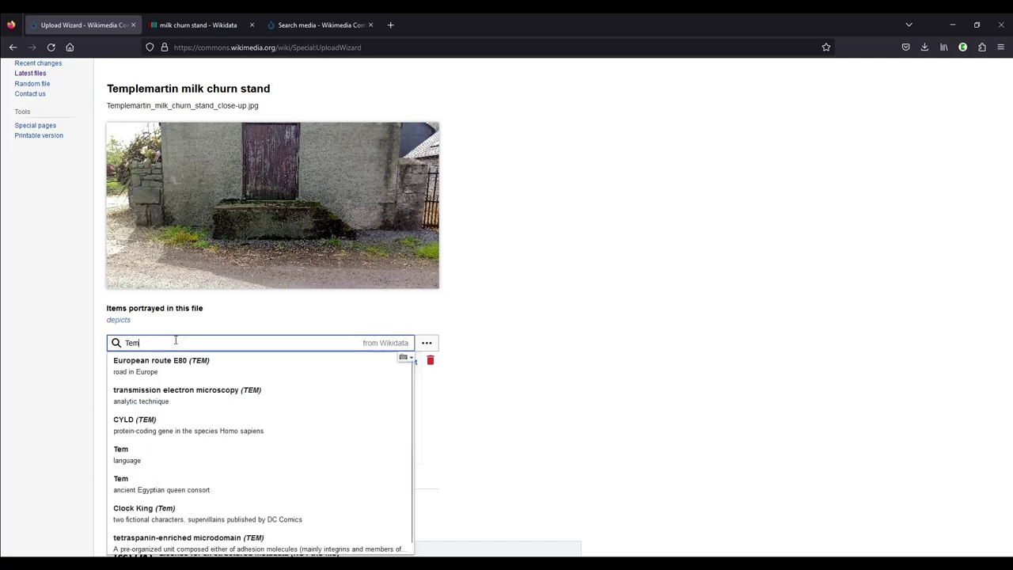
type("plema")
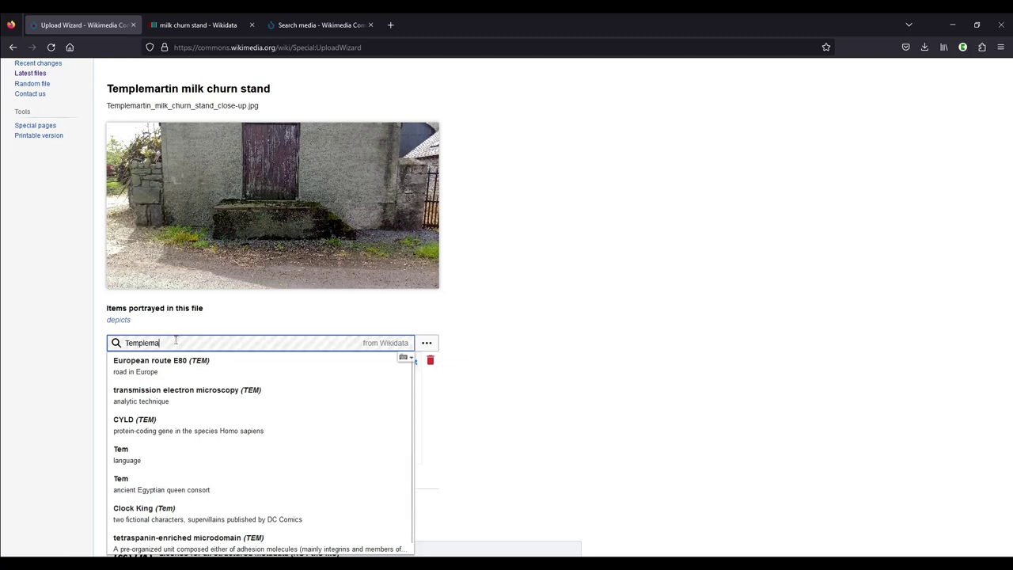
type("rtin")
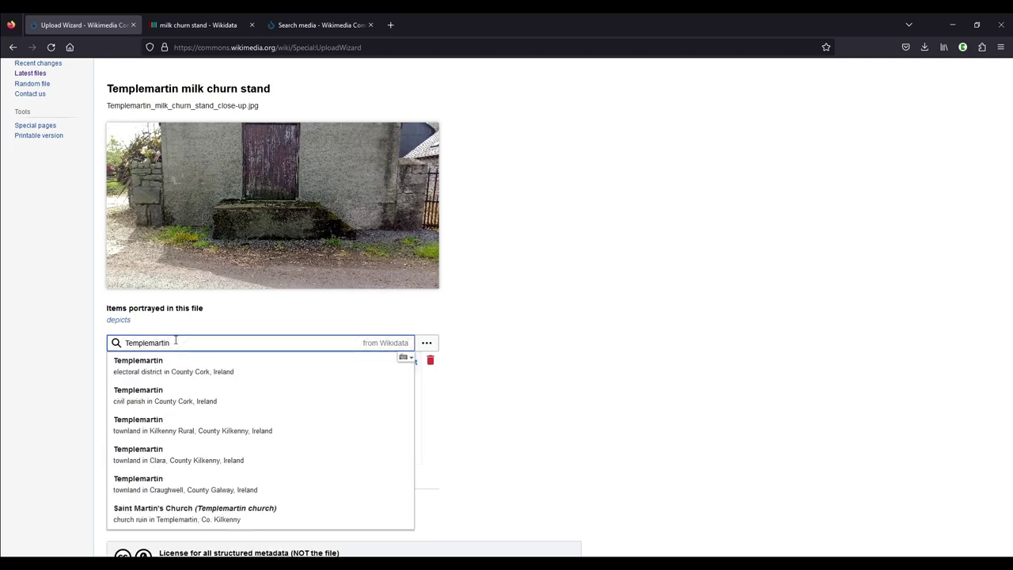
scroll(516, 255, "down", 1)
scroll(516, 255, "down", 1)
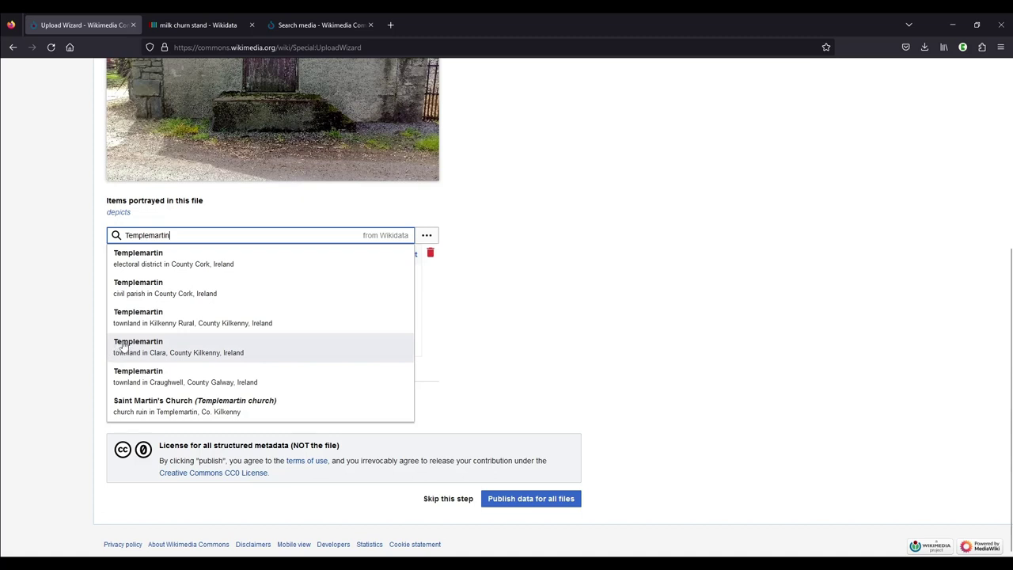
Step: Replace Templemartin with Raheen in the depicts search, then clear the box again
key("ctrl+a")
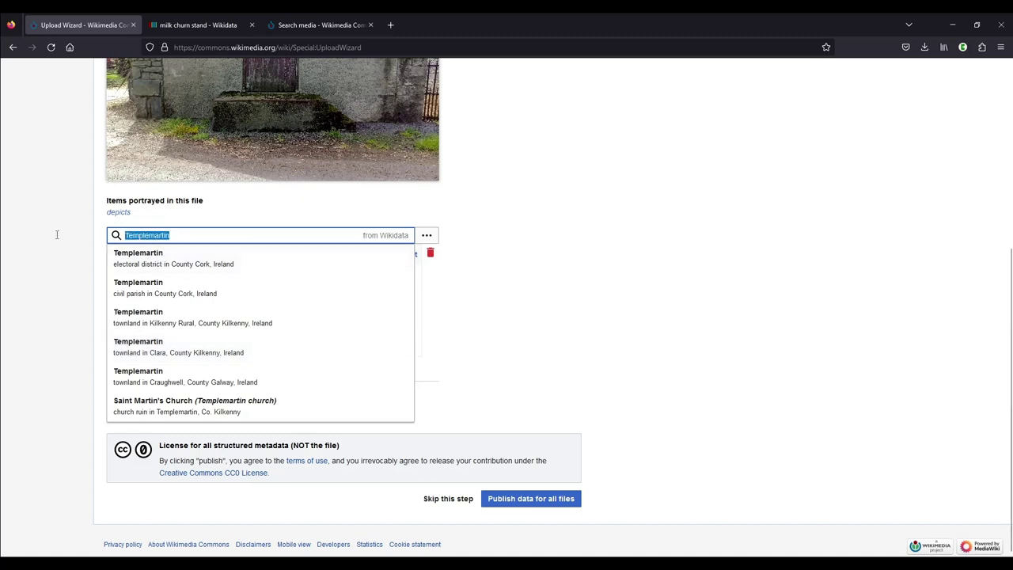
key("BackSpace")
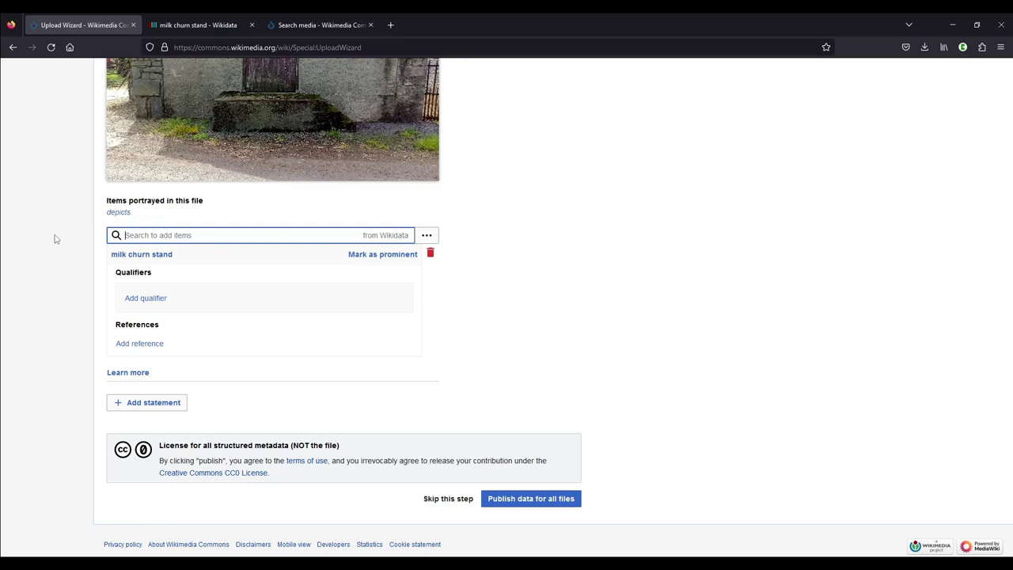
type("Rahenn")
key("BackSpace")
key("BackSpace")
type("en")
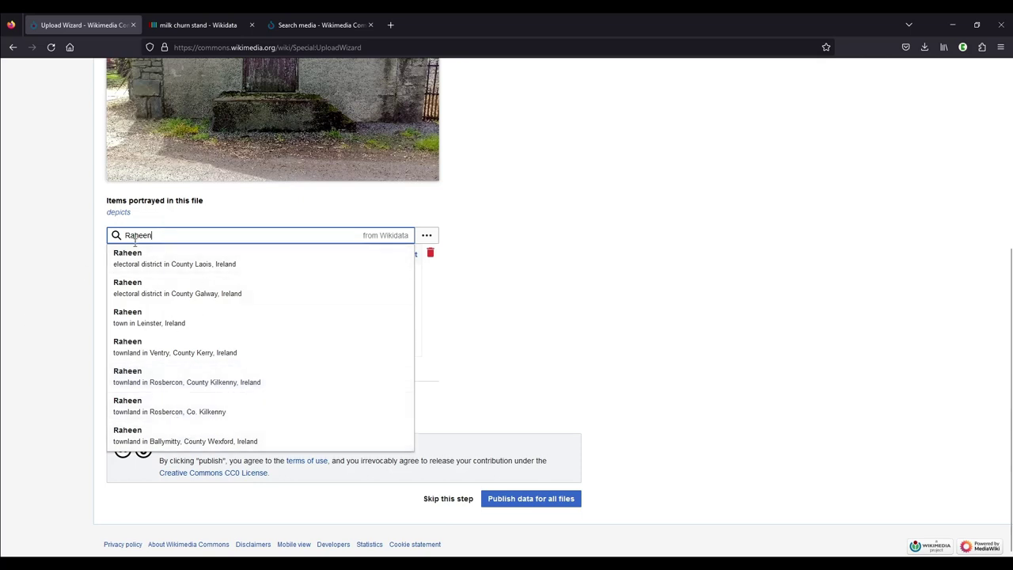
key("ctrl+a")
key("BackSpace")
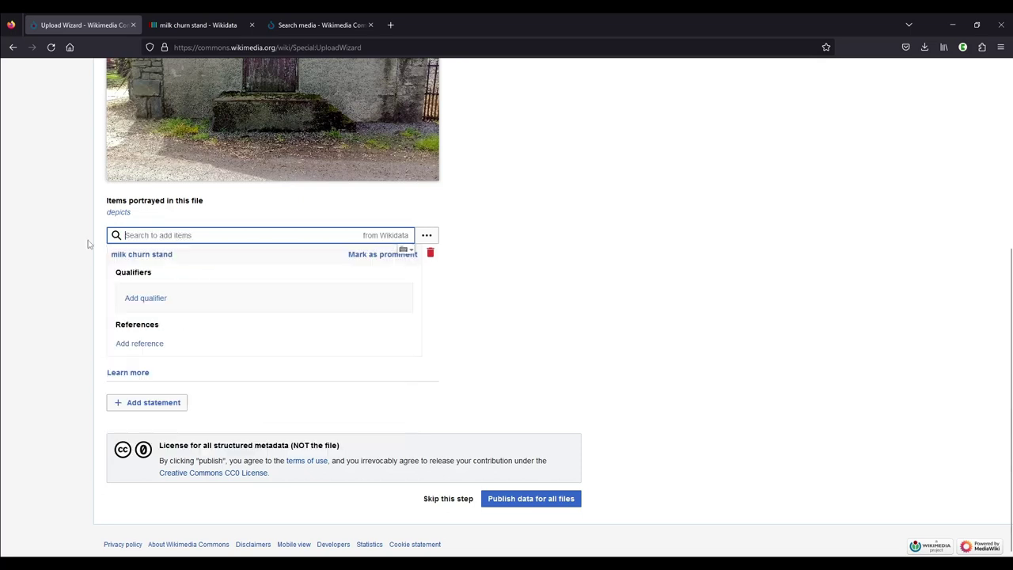
Step: Run a full Wikidata search for pages containing Raheen
left_click(172, 26)
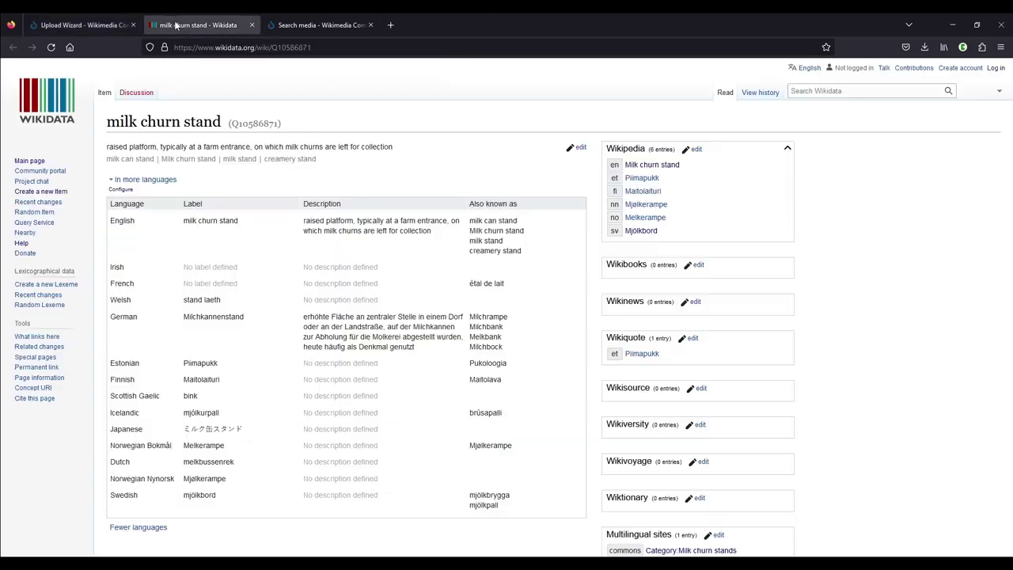
left_click(819, 91)
type("Raheen")
key("BackSpace")
type("en")
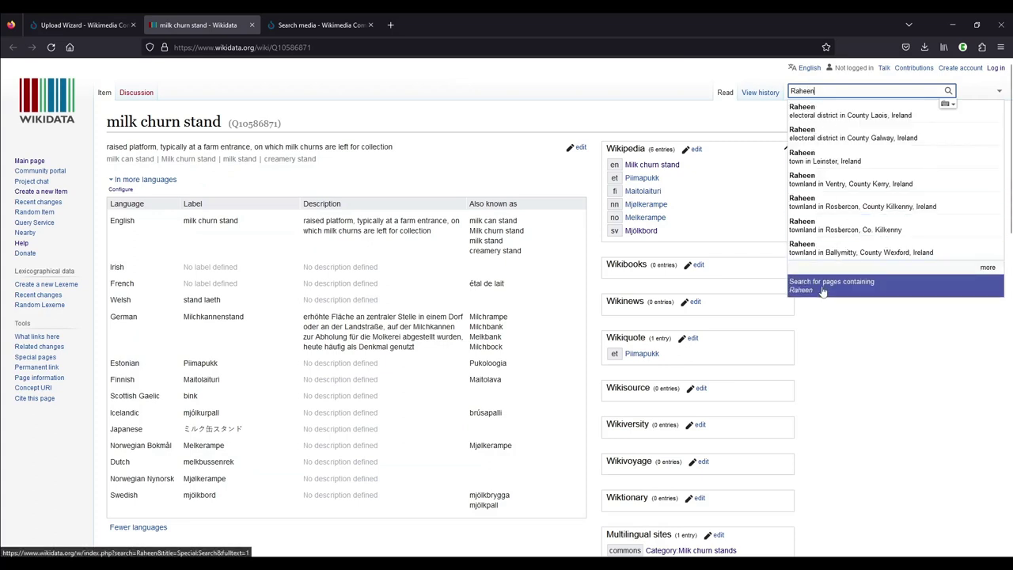
left_click(828, 289)
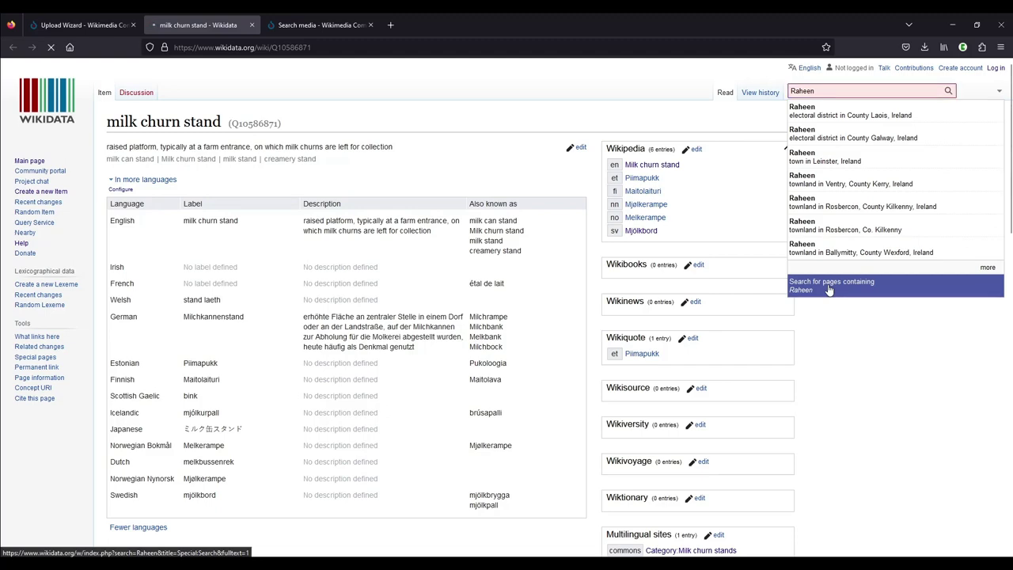
Step: Page through the Raheen results to the next 20 and back to the first 20
scroll(606, 230, "down", 1)
scroll(607, 230, "down", 7)
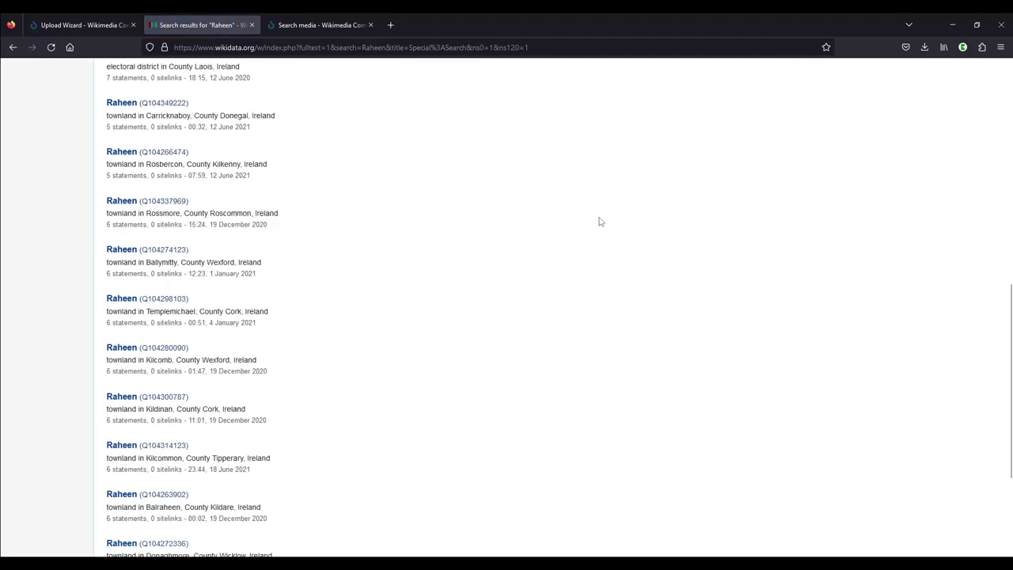
scroll(599, 222, "down", 3)
left_click(183, 500)
scroll(338, 360, "down", 10)
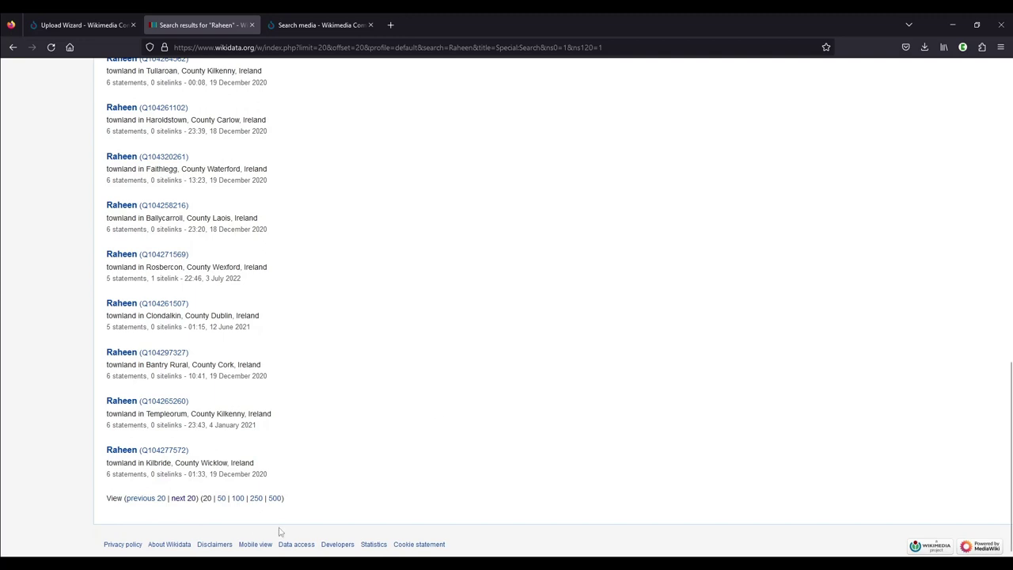
left_click(164, 500)
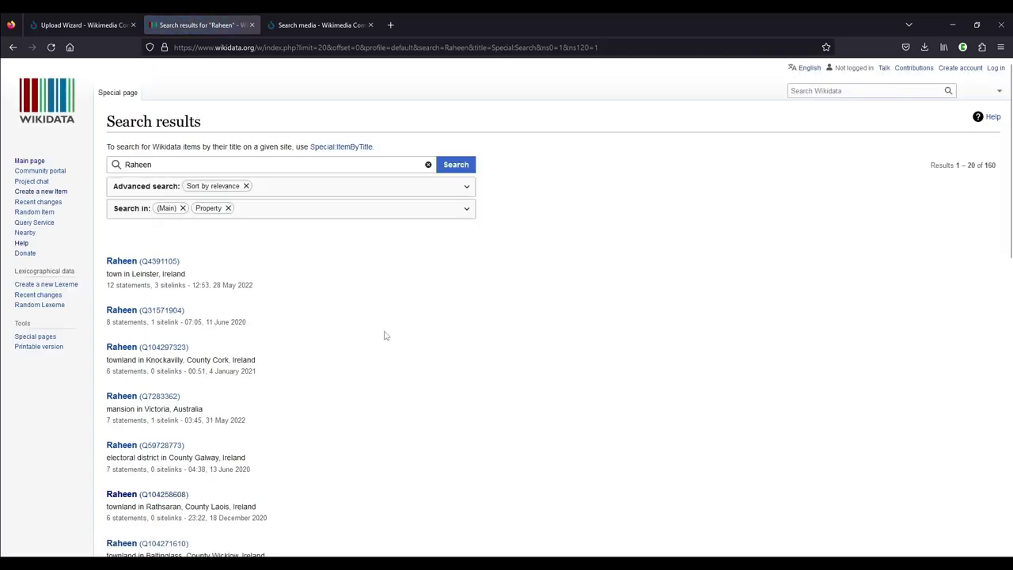
Step: Open Raheen (Q104258608), the Rathsaran, County Laois townland, in a new tab
scroll(385, 336, "down", 2)
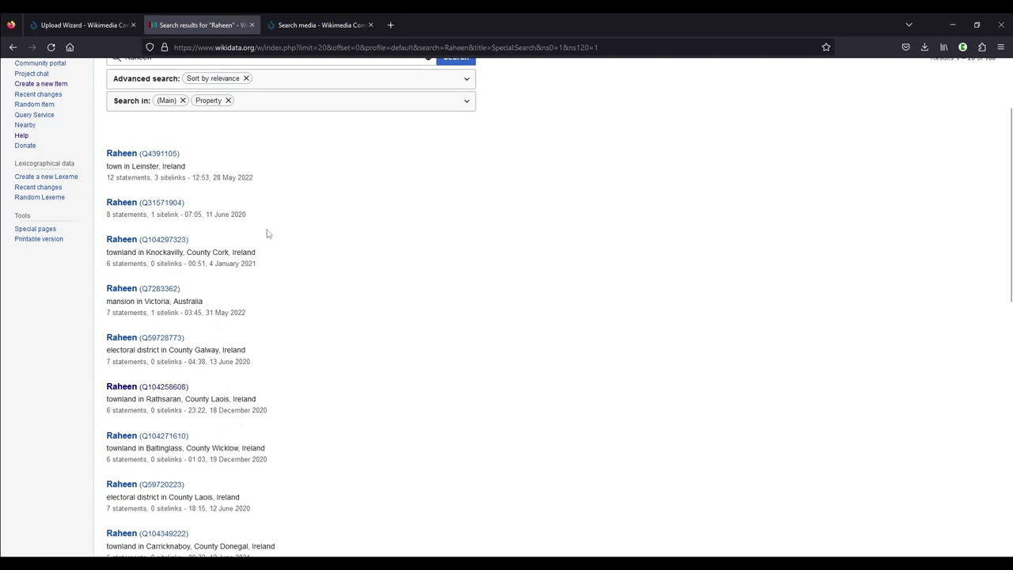
scroll(322, 368, "down", 2)
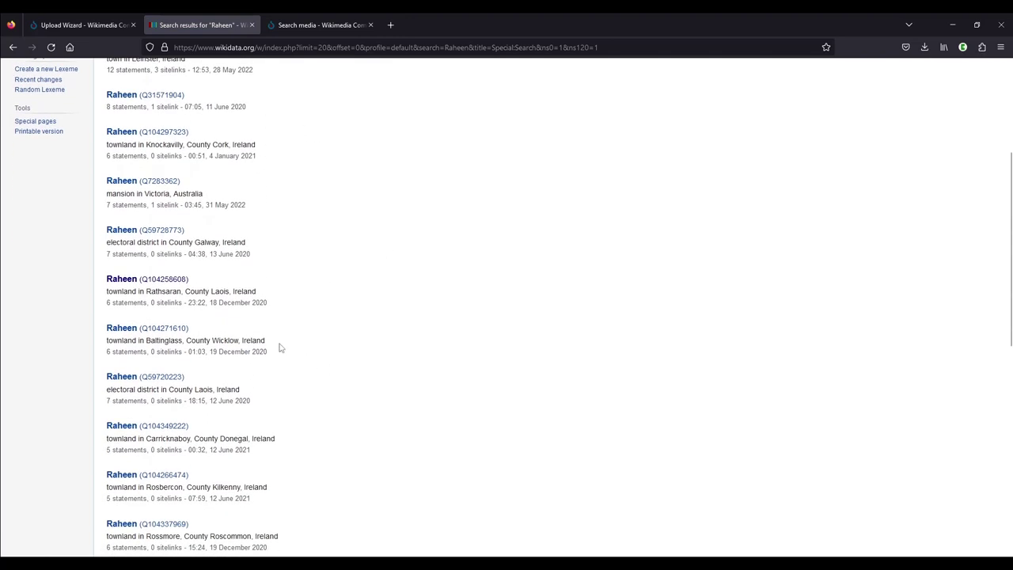
right_click(165, 282)
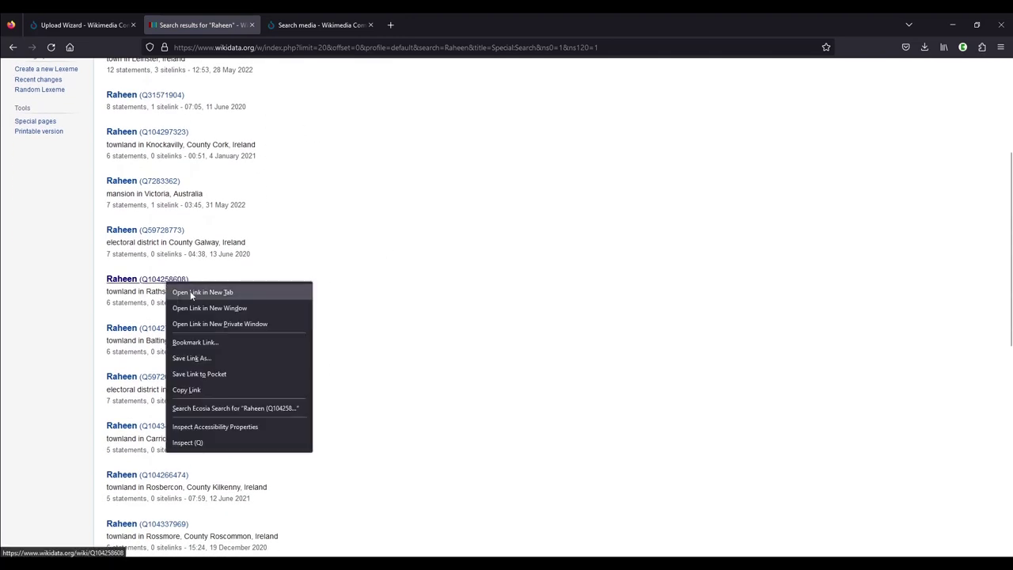
left_click(193, 291)
Step: On the Raheen item, zoom the coordinate map out and pan around the area
left_click(316, 26)
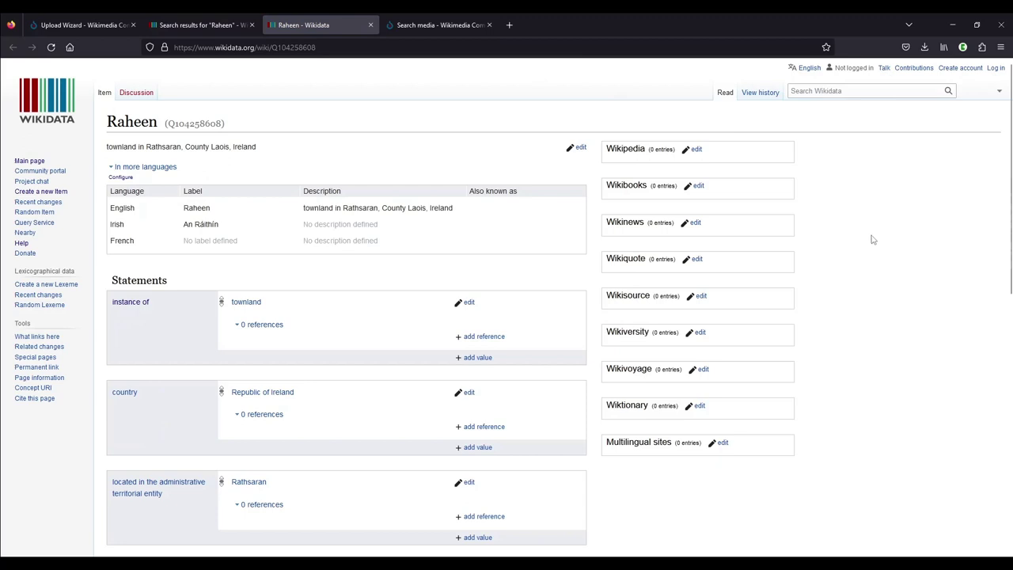
scroll(874, 237, "down", 5)
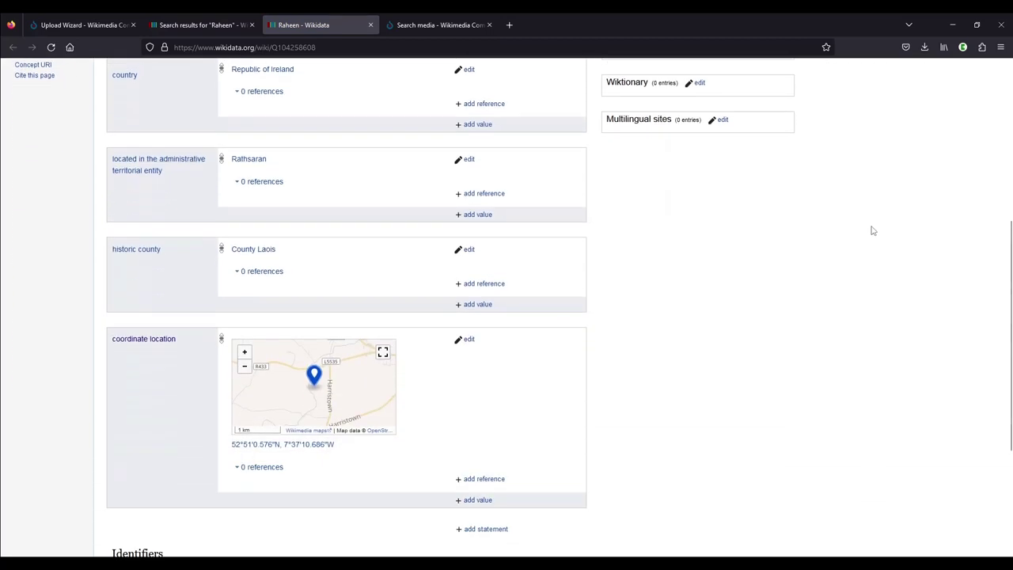
scroll(873, 231, "down", 1)
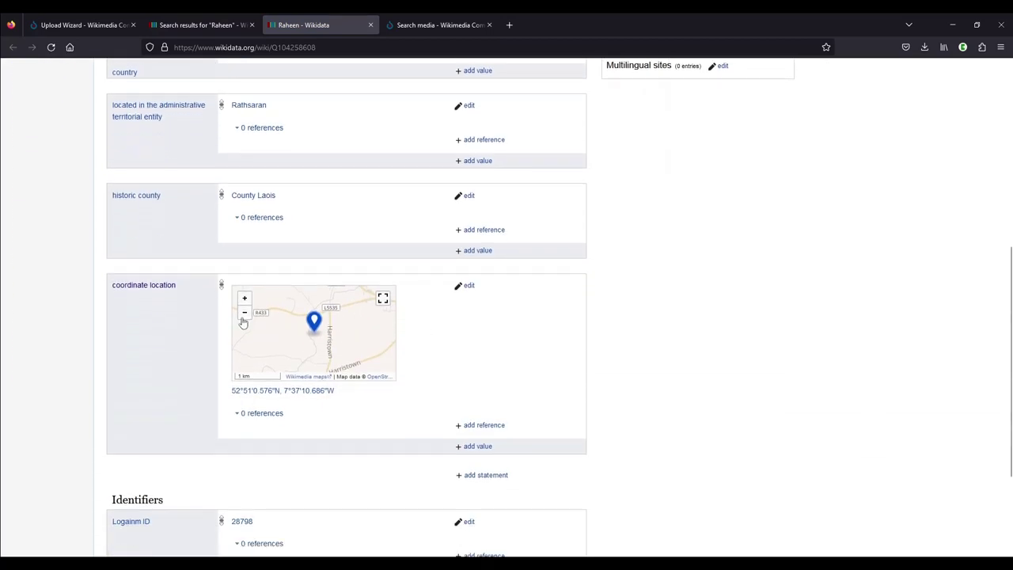
left_click(244, 317)
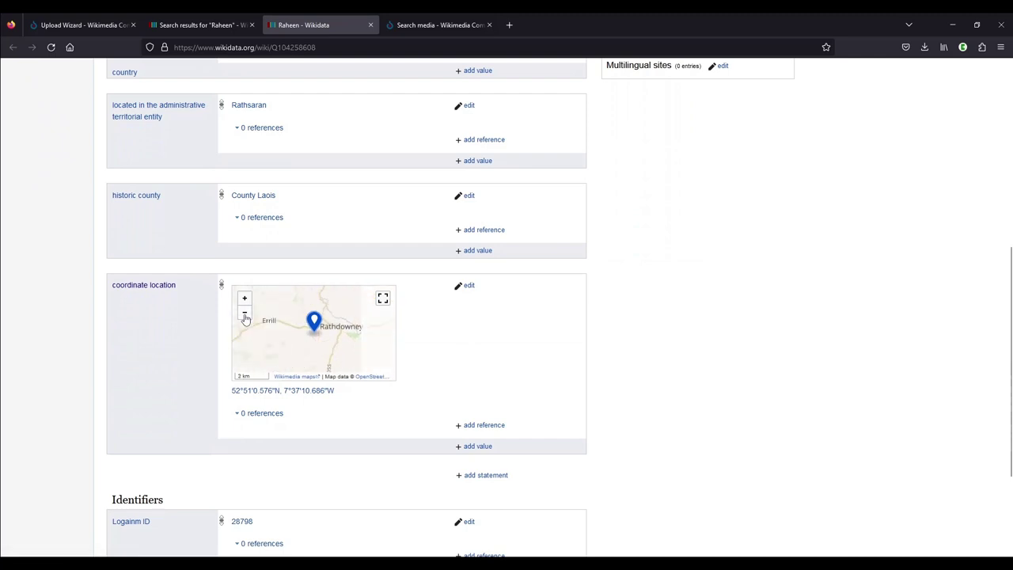
left_click(245, 317)
left_click_drag(350, 323, 301, 350)
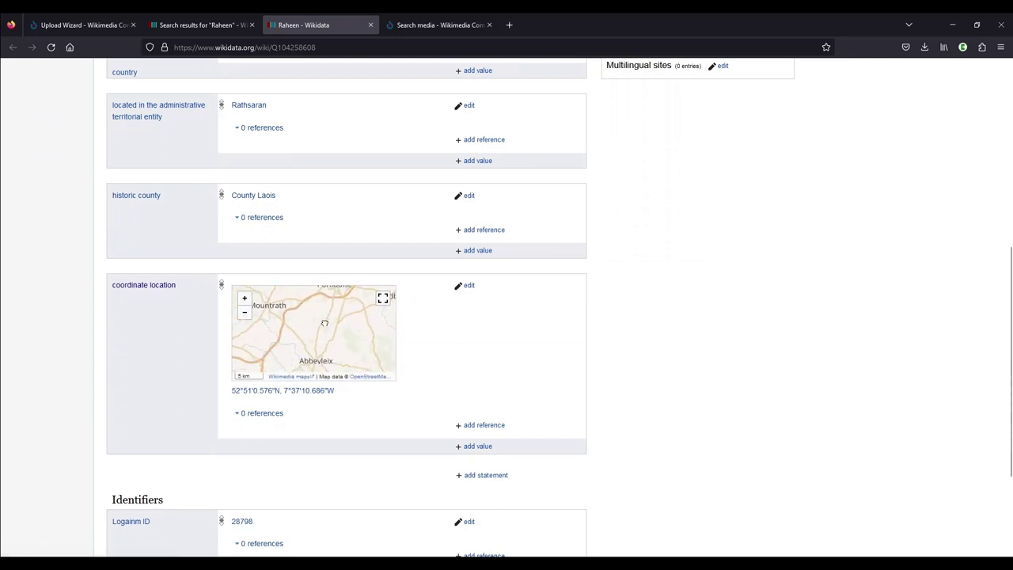
Step: Copy the item ID Q104258608 and paste it into the upload's depicts search
scroll(325, 319, "up", 2)
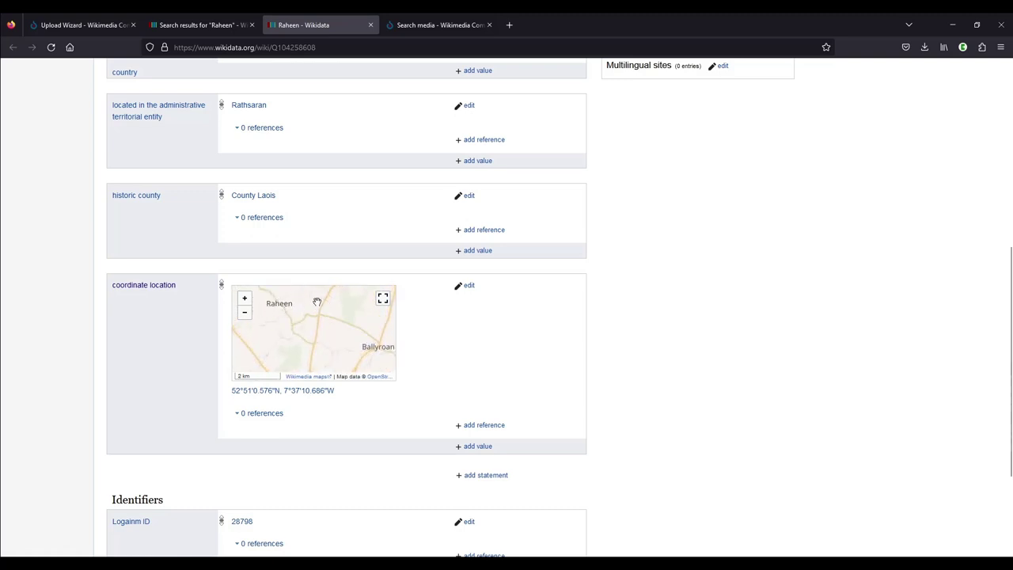
scroll(316, 303, "down", 4)
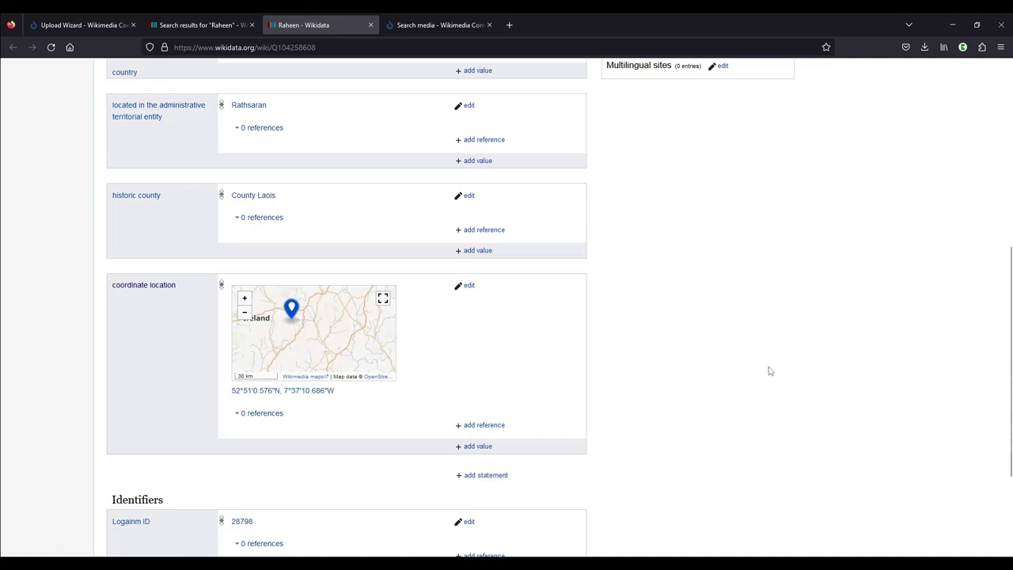
scroll(770, 370, "up", 3)
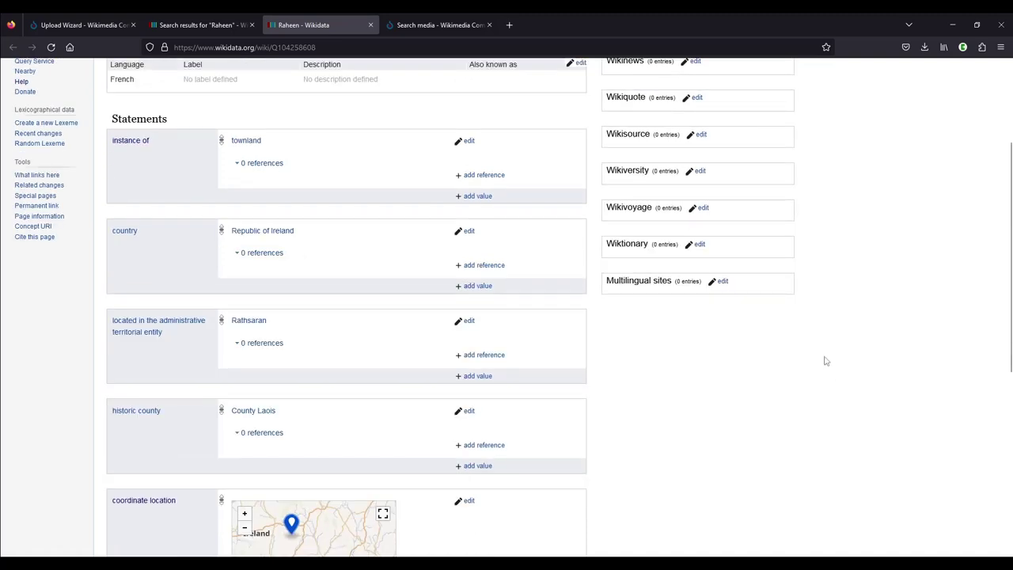
scroll(853, 375, "up", 2)
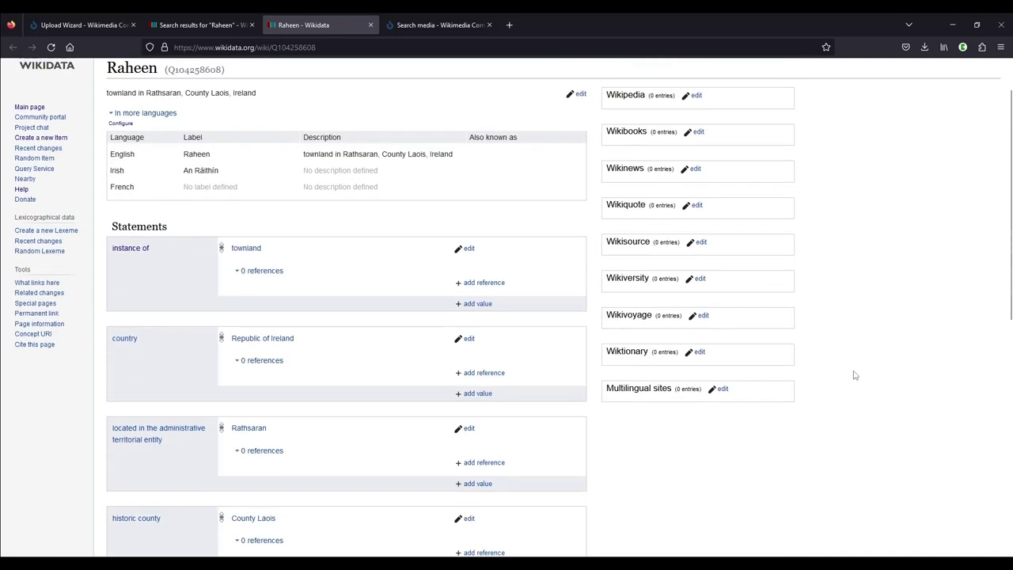
scroll(244, 131, "up", 1)
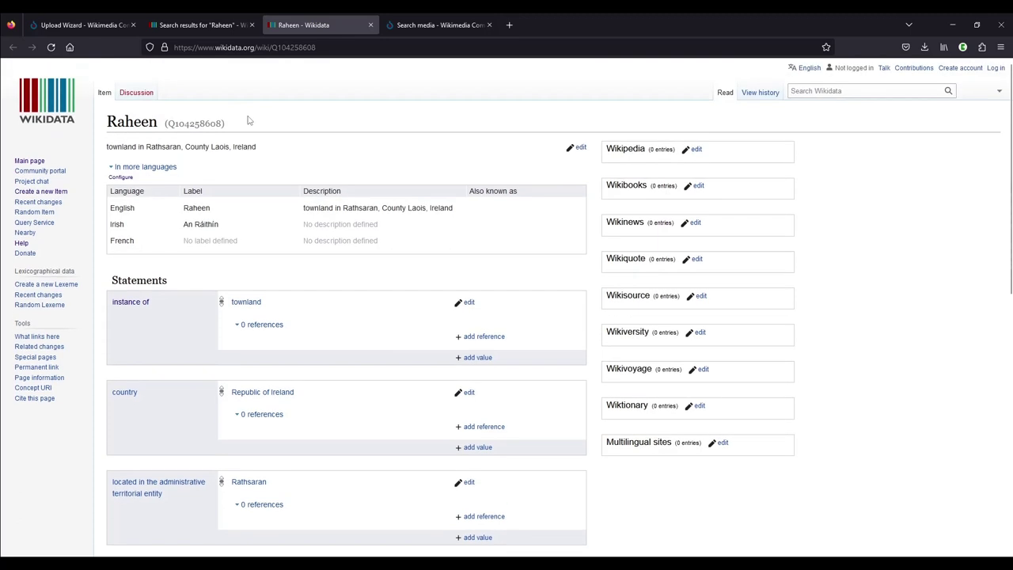
double_click(196, 123)
key("ctrl+c")
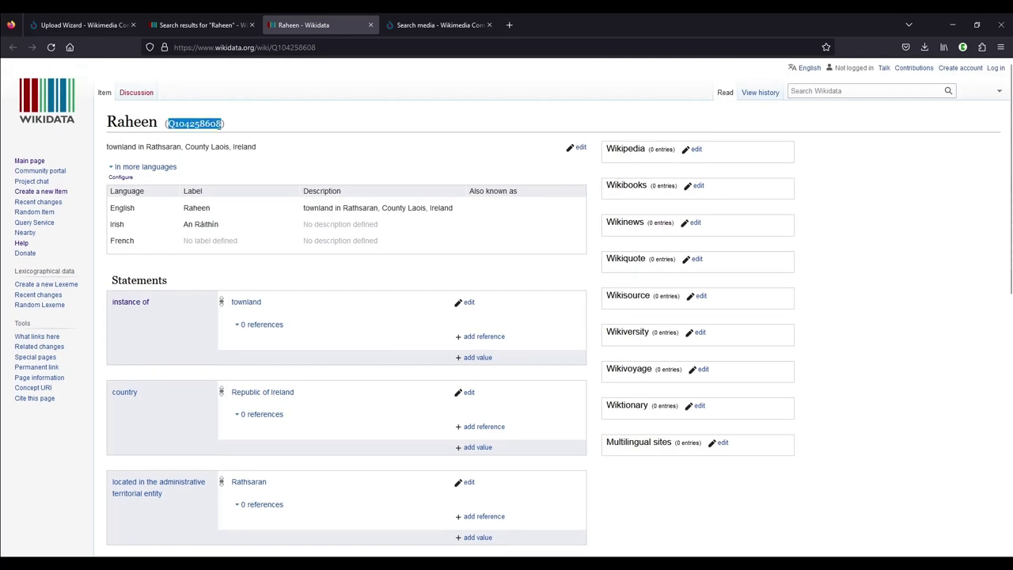
left_click(72, 24)
key("ctrl+v")
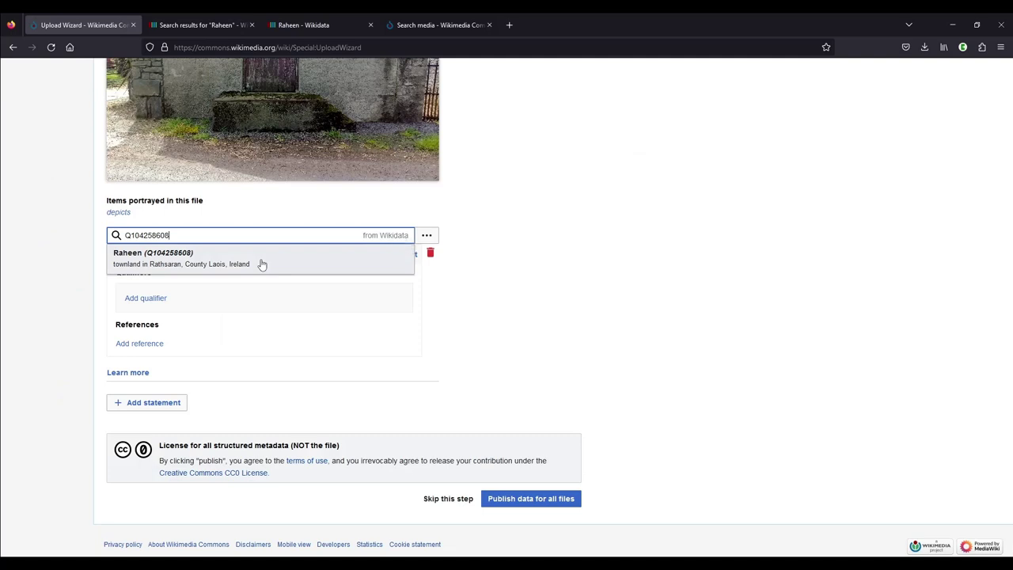
Step: Replace the ID with Templemartin and add the townland in Clara, County Kilkenny as depicted
key("BackSpace")
key("BackSpace")
key("BackSpace")
key("BackSpace")
key("BackSpace")
key("BackSpace")
key("BackSpace")
key("BackSpace")
key("BackSpace")
key("BackSpace")
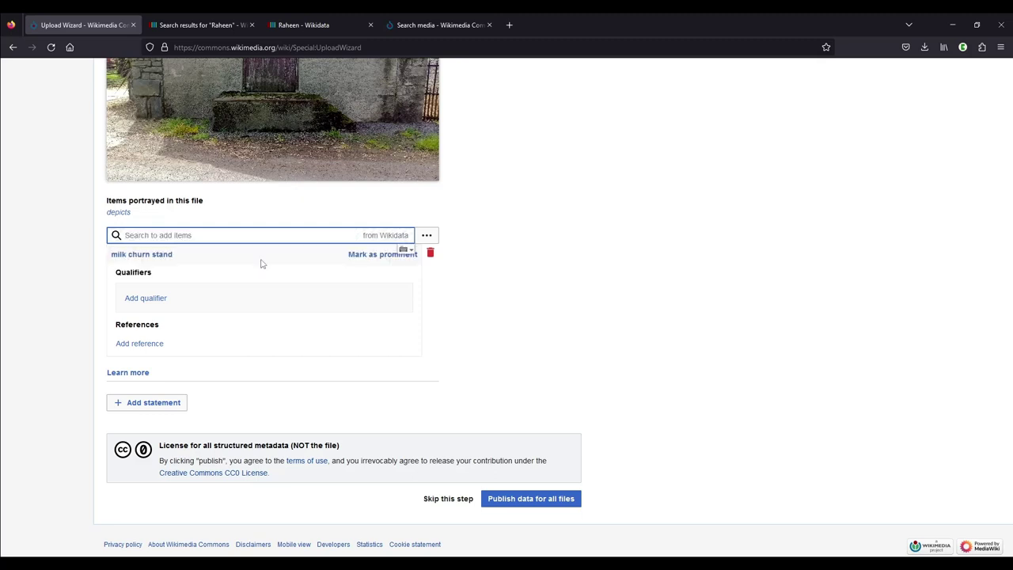
type("Temple")
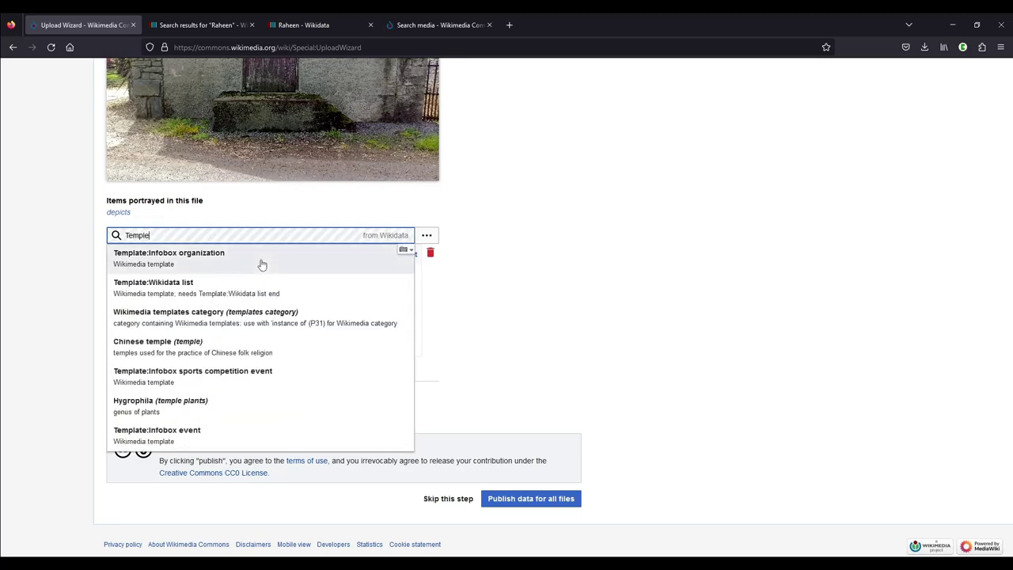
type("martin")
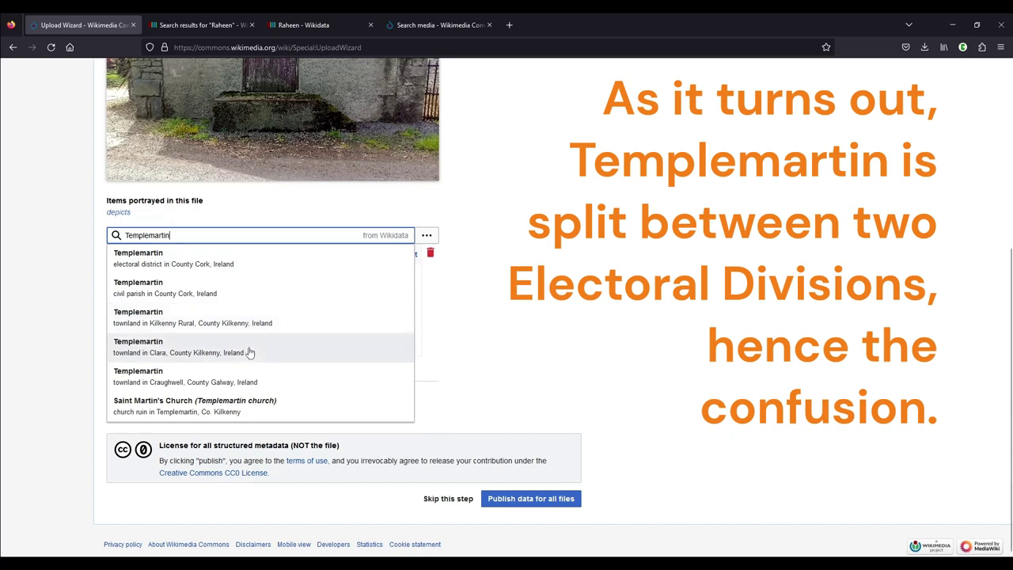
left_click(249, 350)
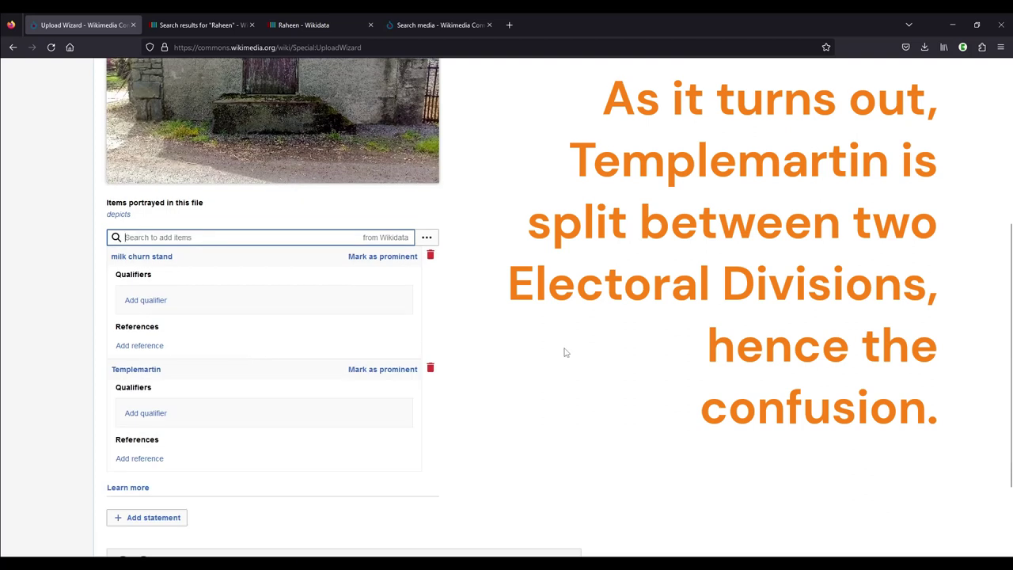
scroll(586, 380, "up", 3)
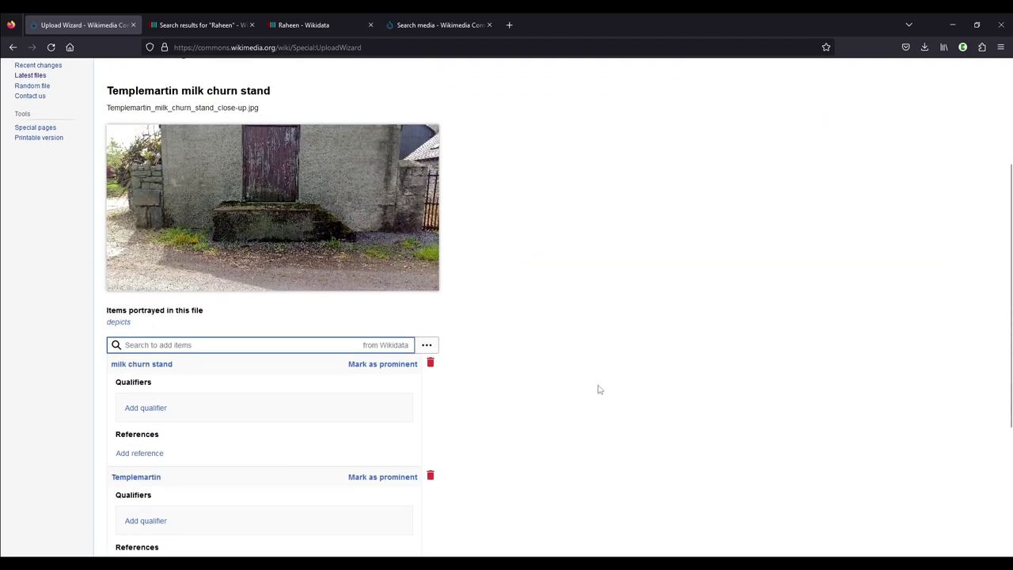
scroll(599, 388, "down", 1)
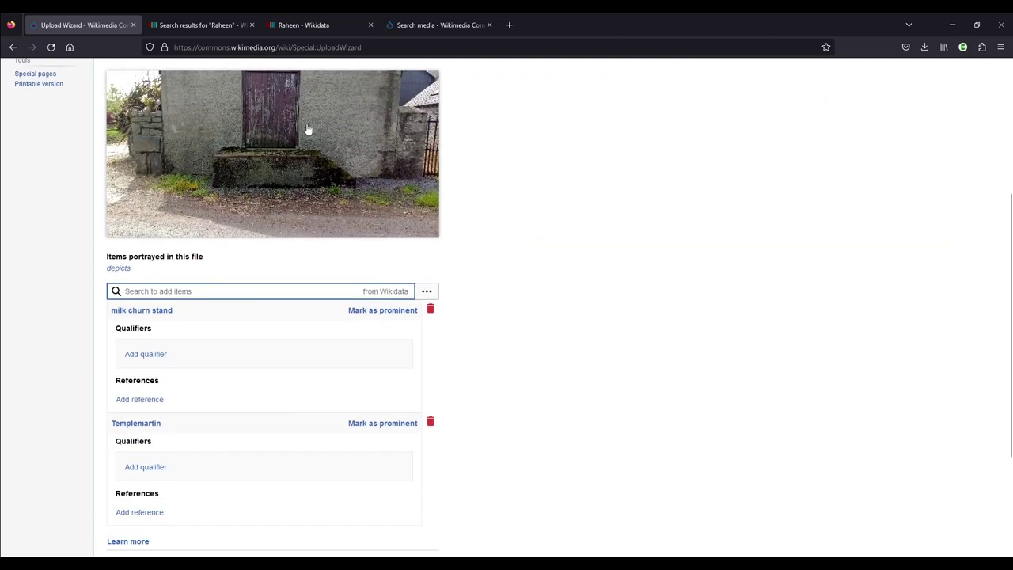
scroll(335, 242, "up", 1)
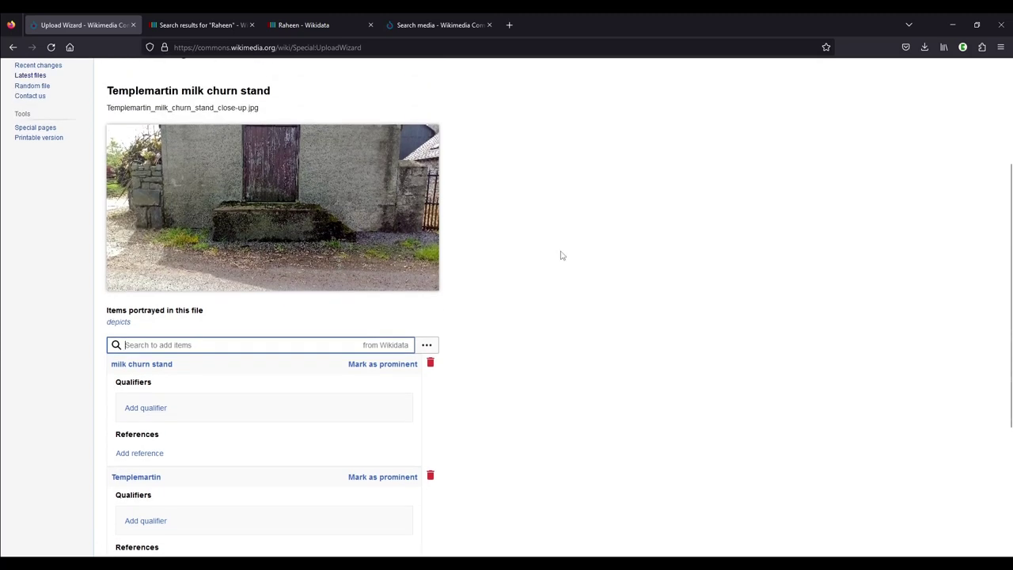
scroll(519, 370, "down", 4)
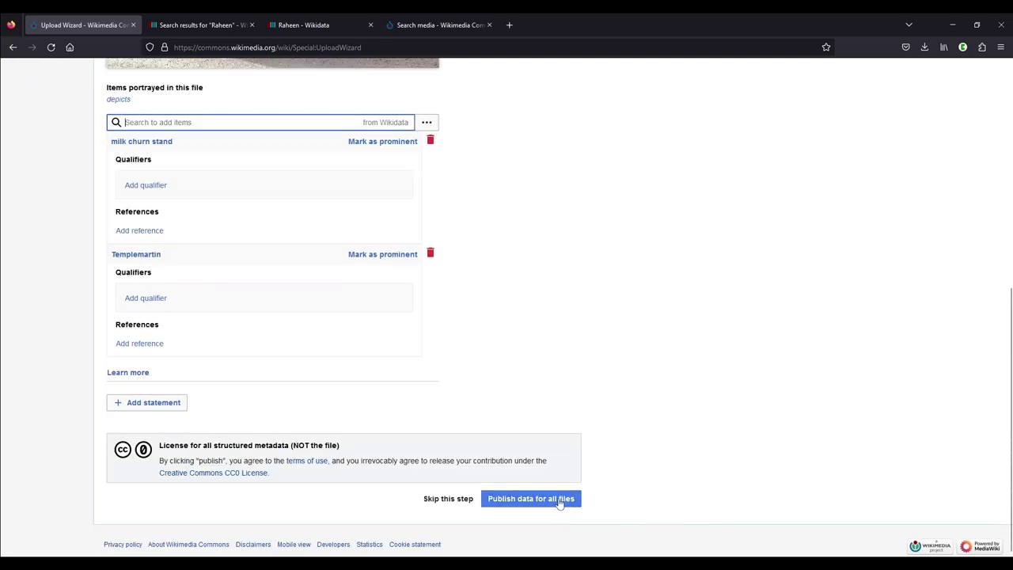
Step: Publish the structured data for all files and select the file page URL on the Use step
left_click(559, 500)
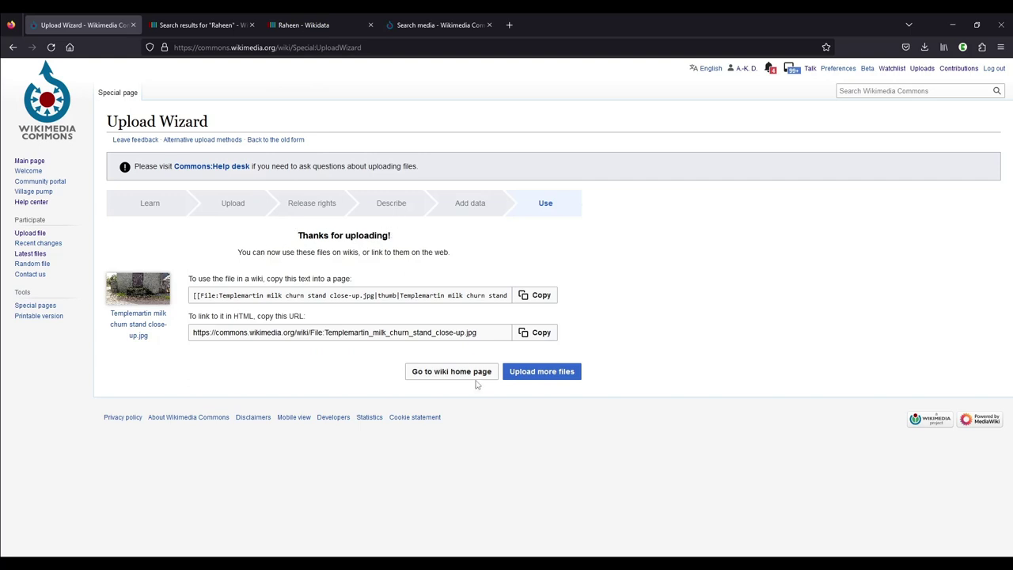
left_click(475, 334)
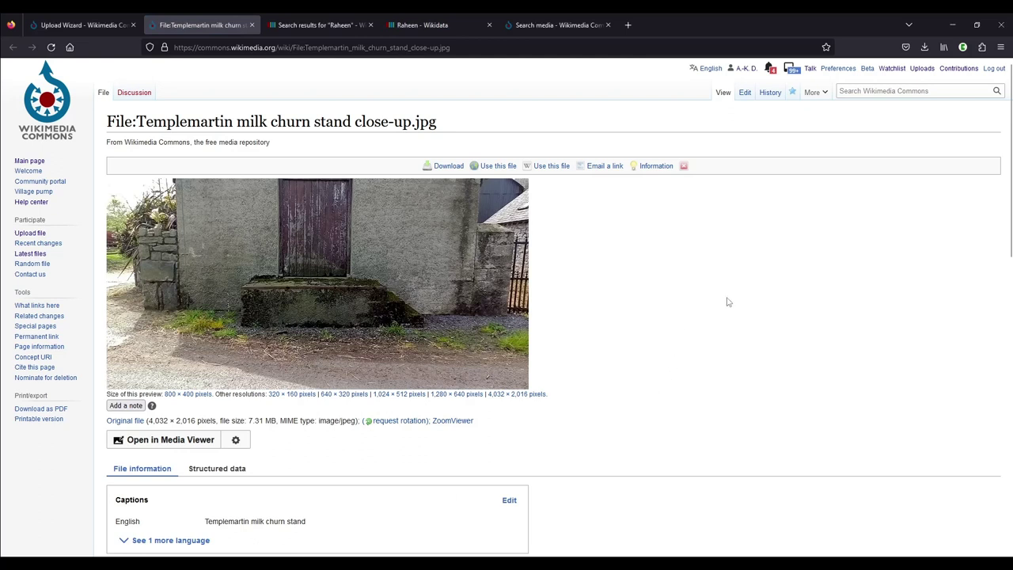
scroll(739, 276, "down", 1)
scroll(568, 199, "up", 1)
scroll(111, 135, "down", 1)
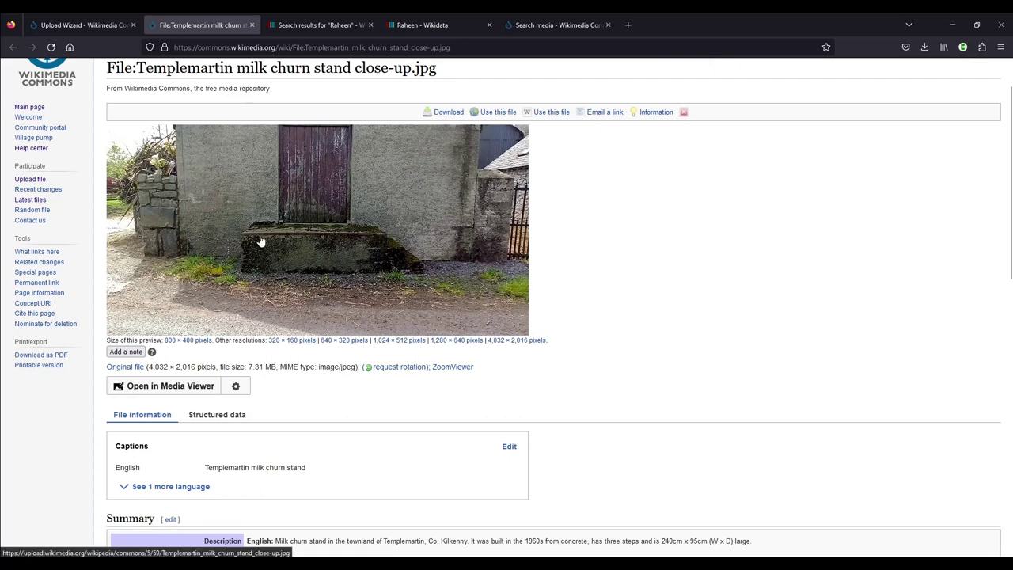
scroll(187, 228, "down", 1)
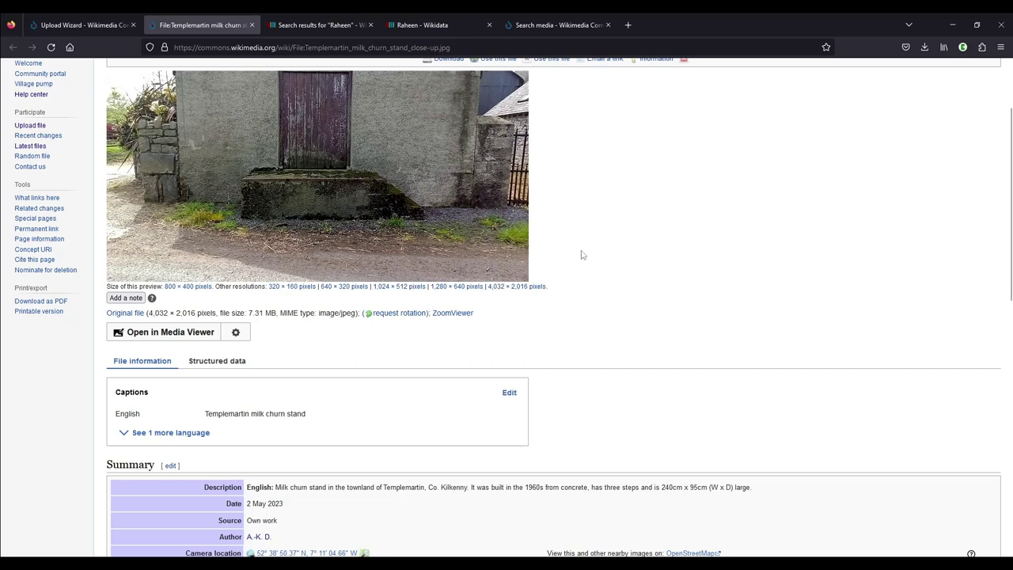
scroll(657, 332, "up", 2)
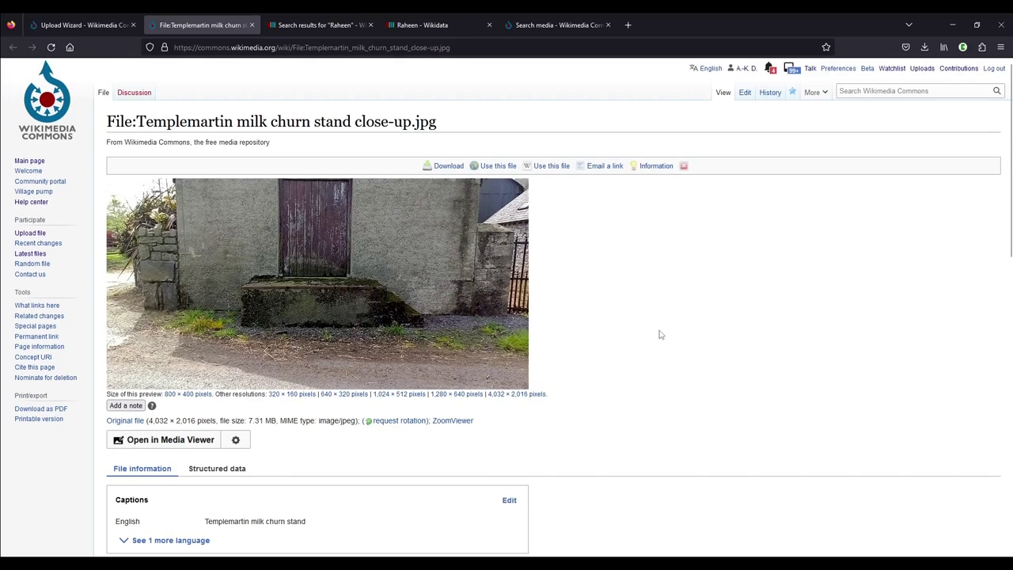
left_click(488, 168)
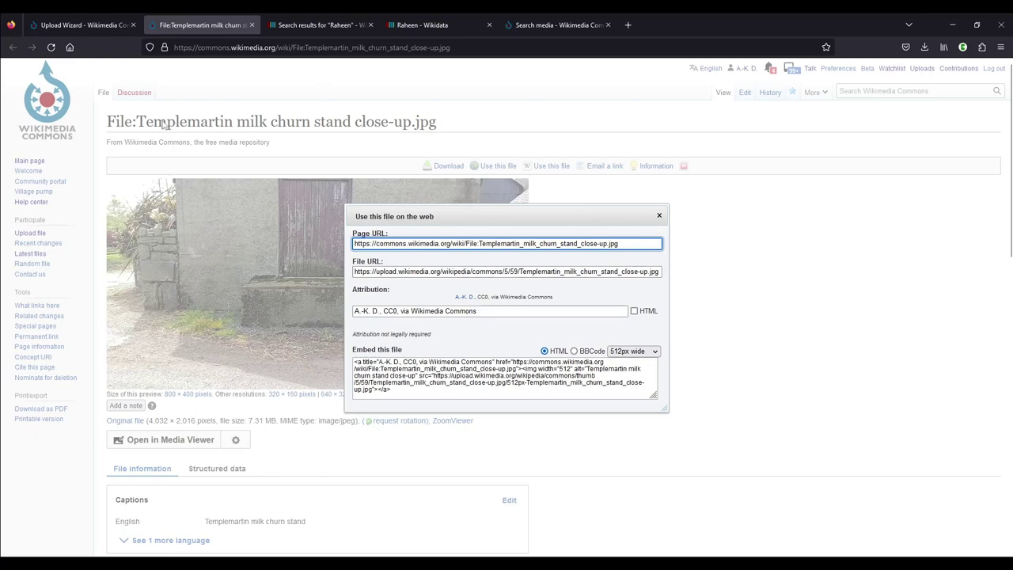
left_click(660, 216)
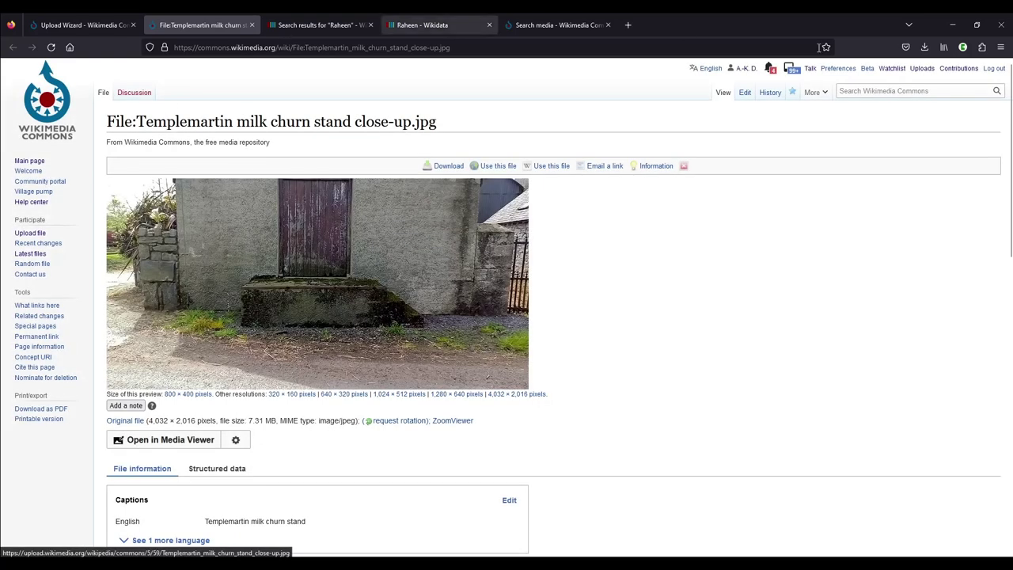
left_click(499, 168)
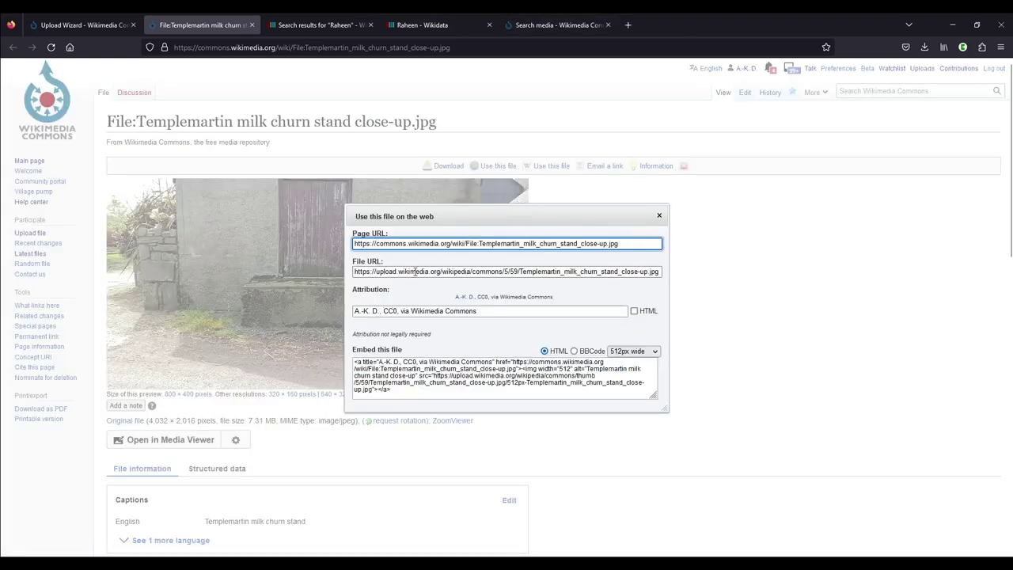
left_click(483, 270)
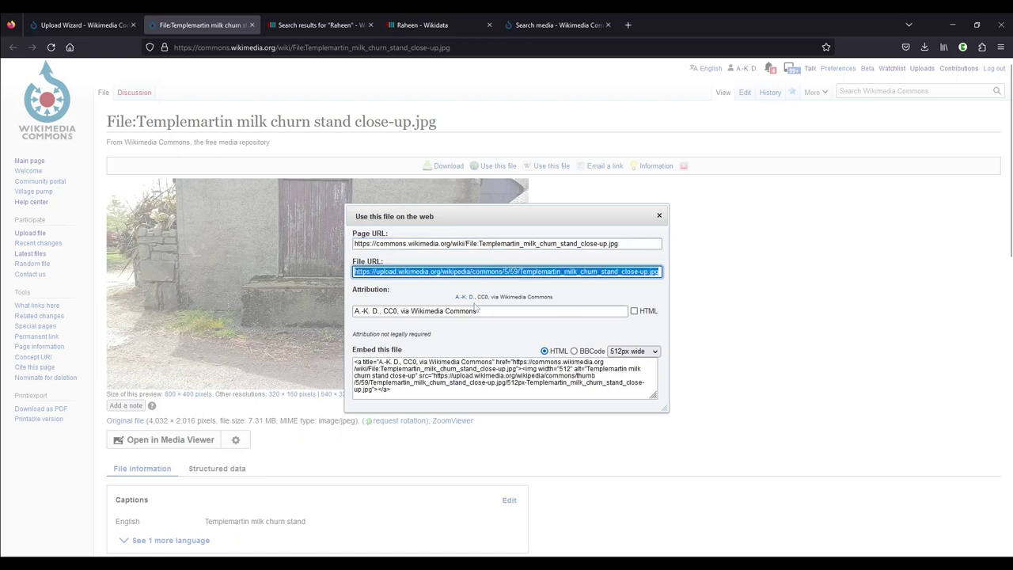
left_click(449, 296)
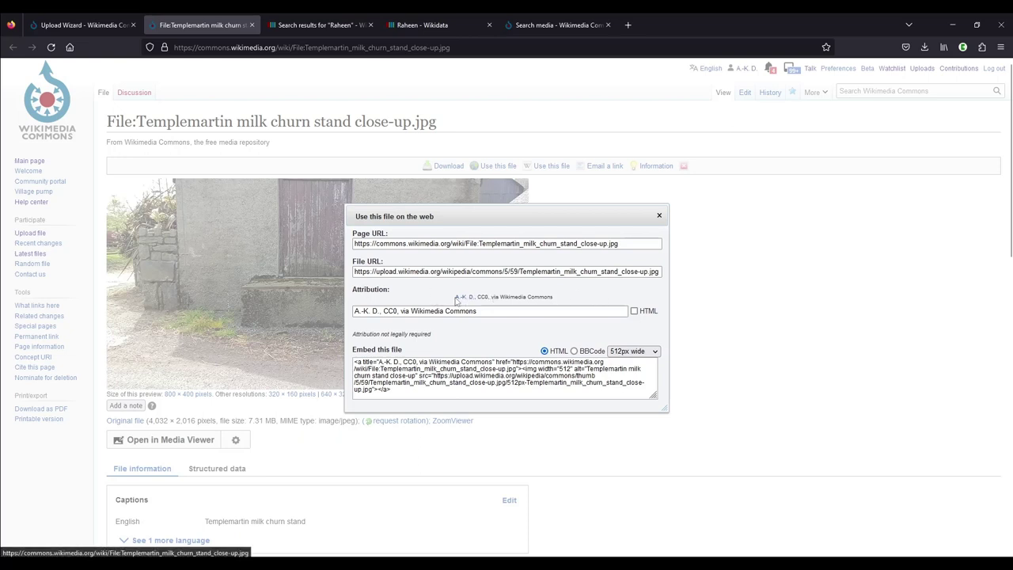
left_click_drag(454, 302, 489, 305)
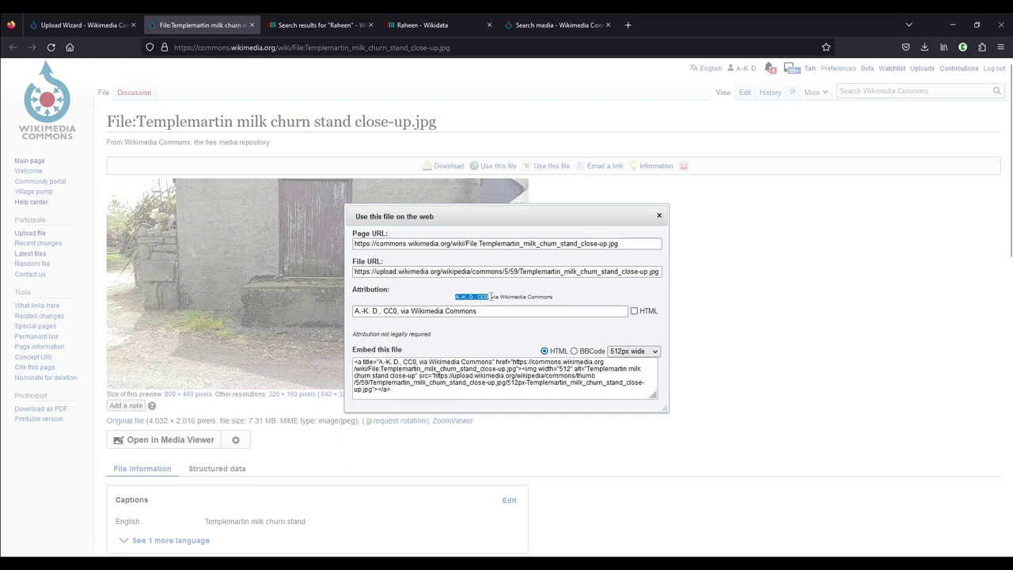
left_click(582, 298)
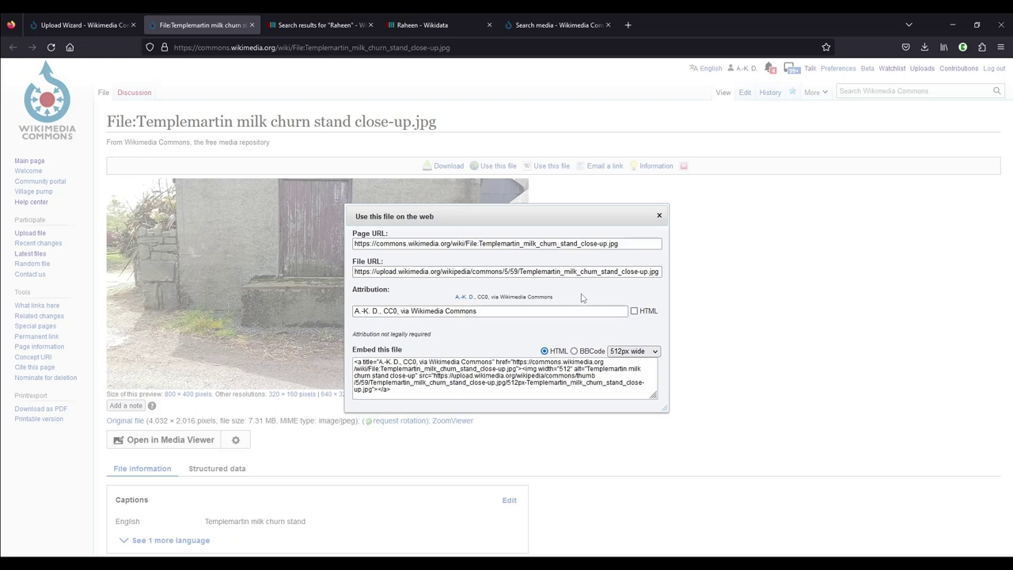
left_click_drag(445, 297, 546, 297)
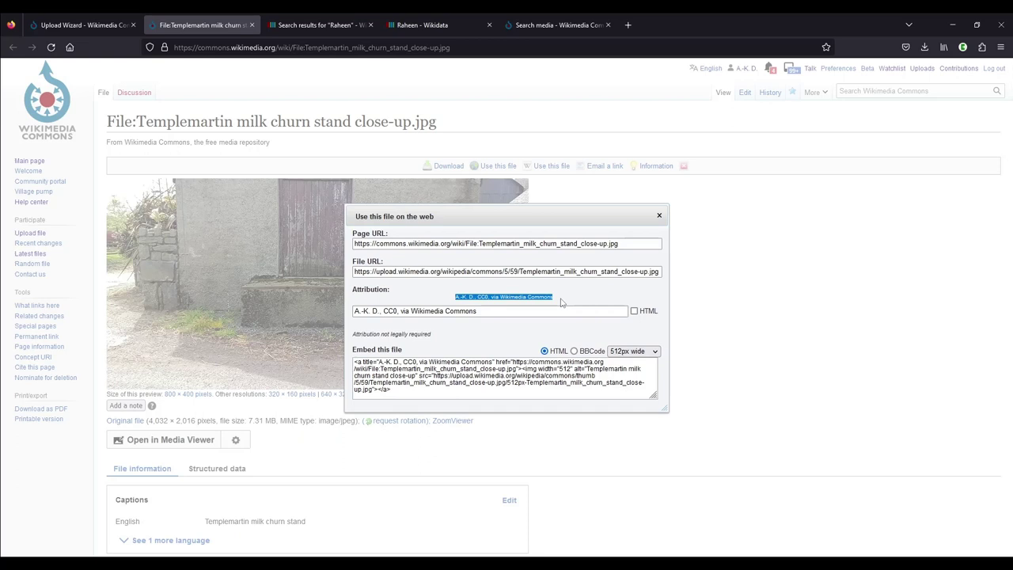
left_click(572, 296)
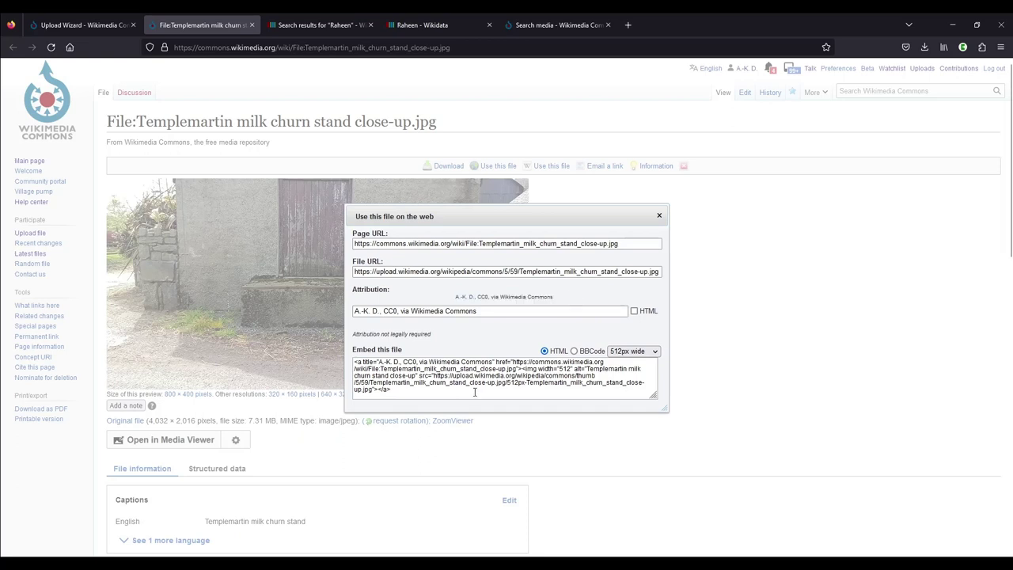
left_click(404, 388)
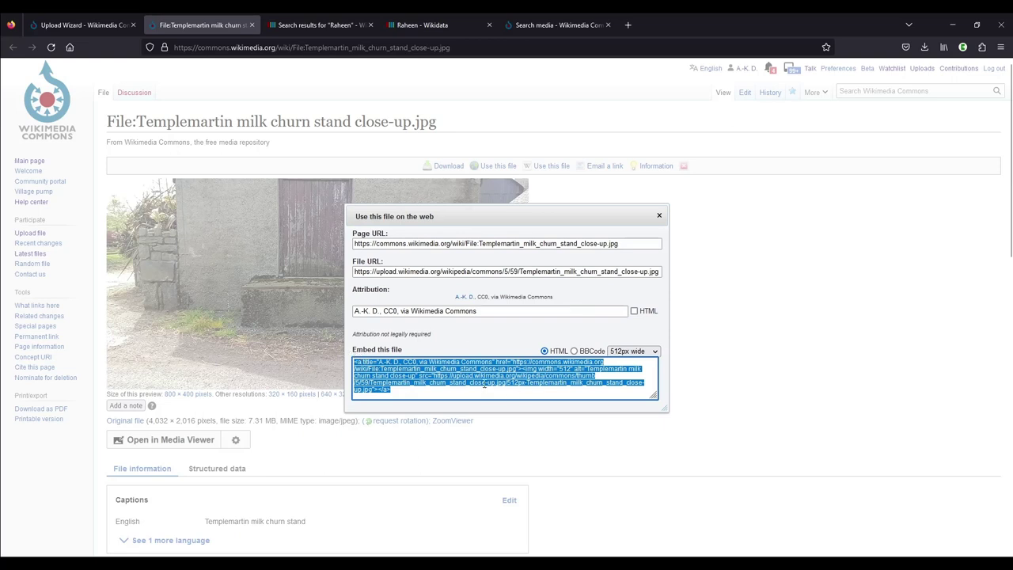
left_click(504, 338)
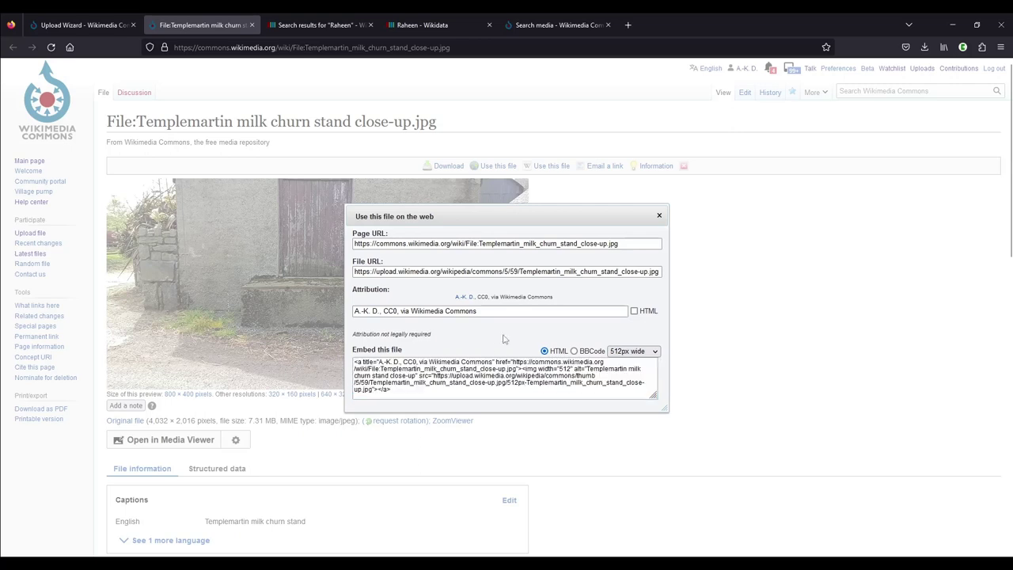
left_click(660, 217)
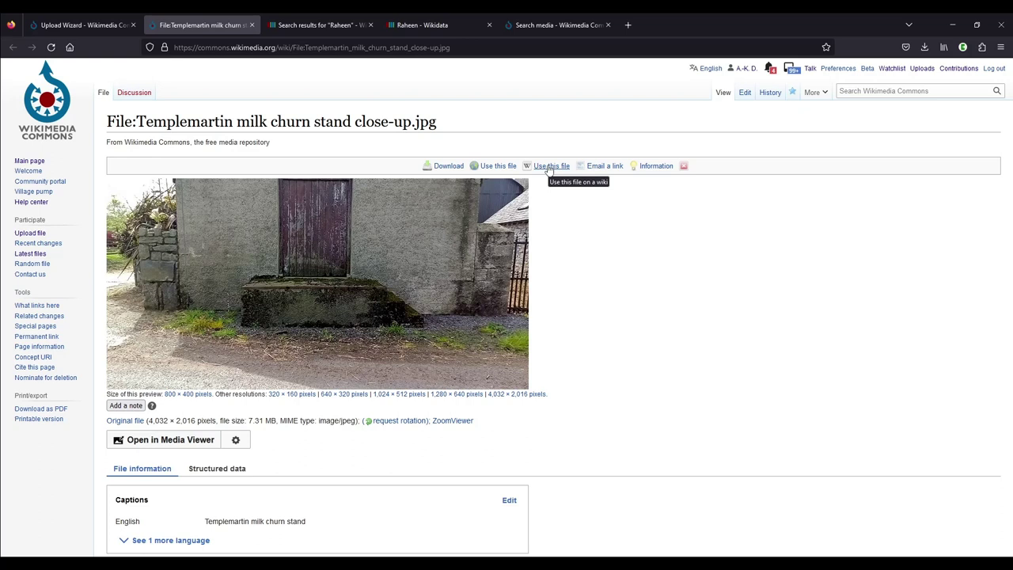
Step: Expand and collapse the extra Deutsch caption under Captions
scroll(580, 269, "down", 3)
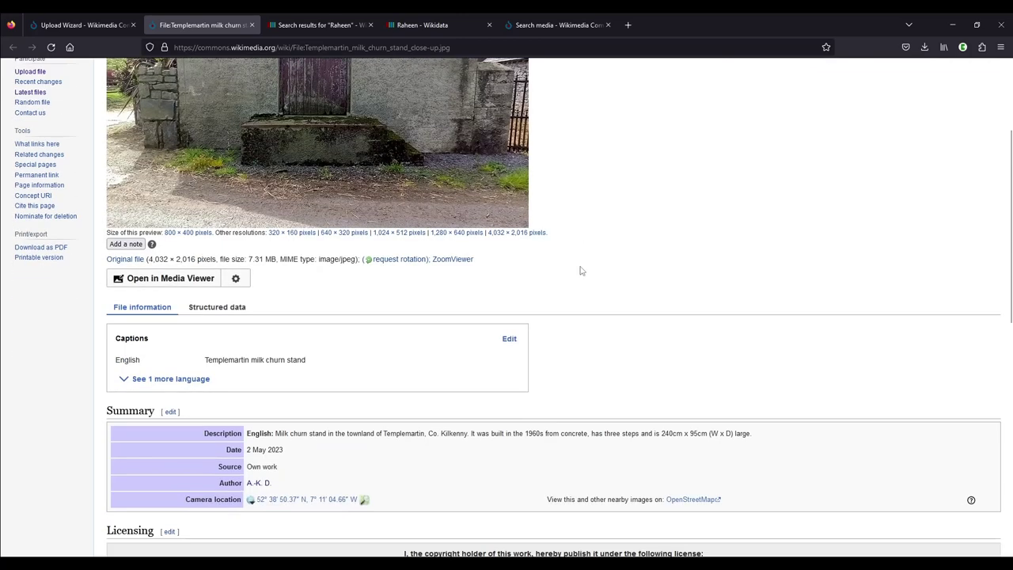
scroll(132, 285, "down", 2)
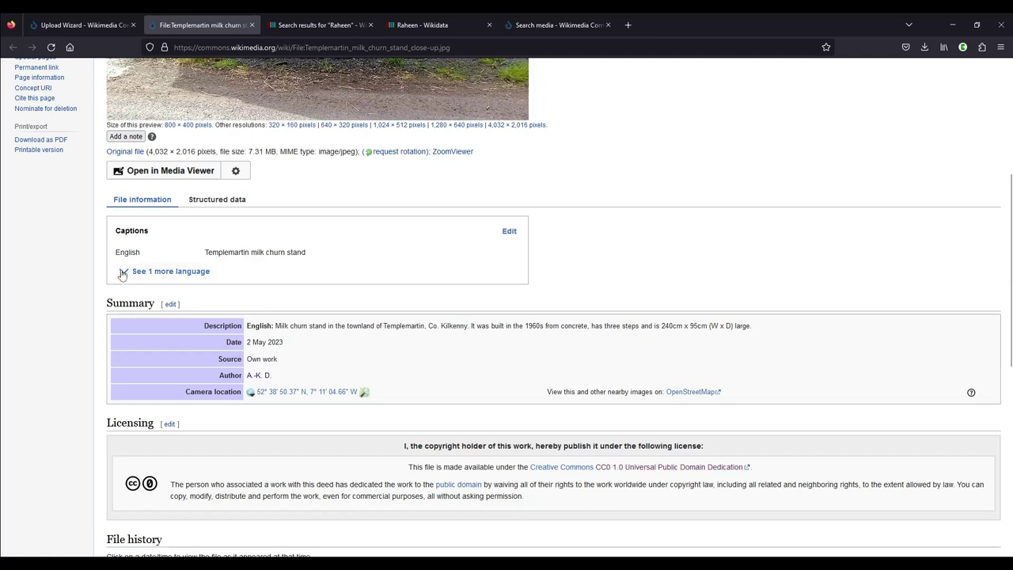
left_click(123, 273)
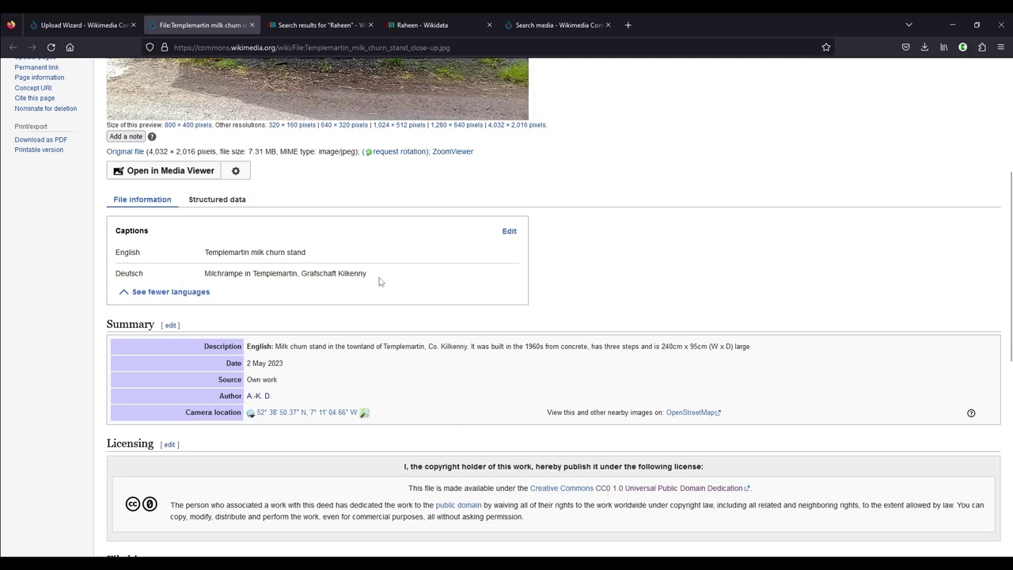
left_click(124, 293)
Step: Bring up link options for the Camera location coordinates in the Summary
scroll(153, 239, "down", 1)
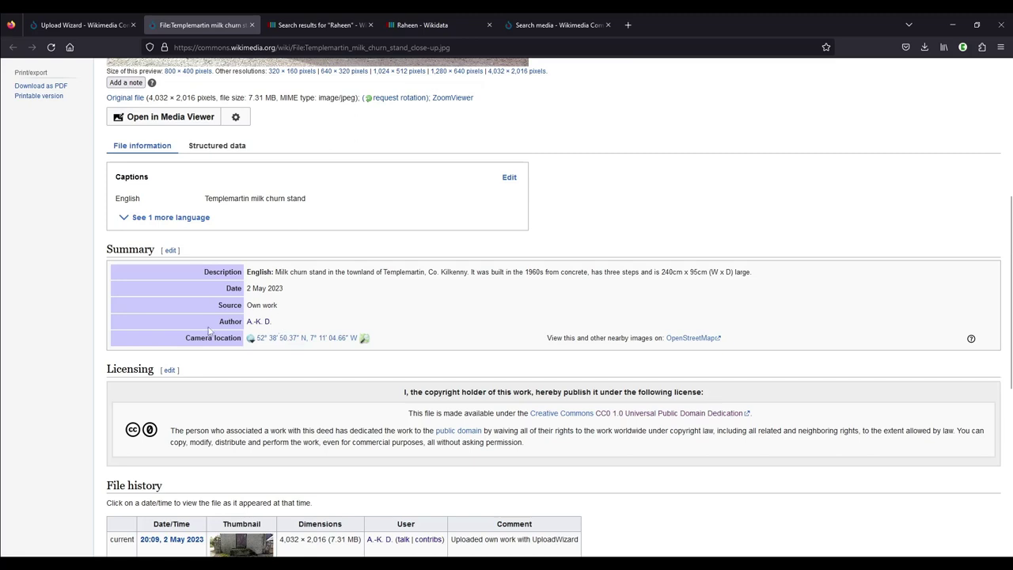
scroll(293, 315, "down", 1)
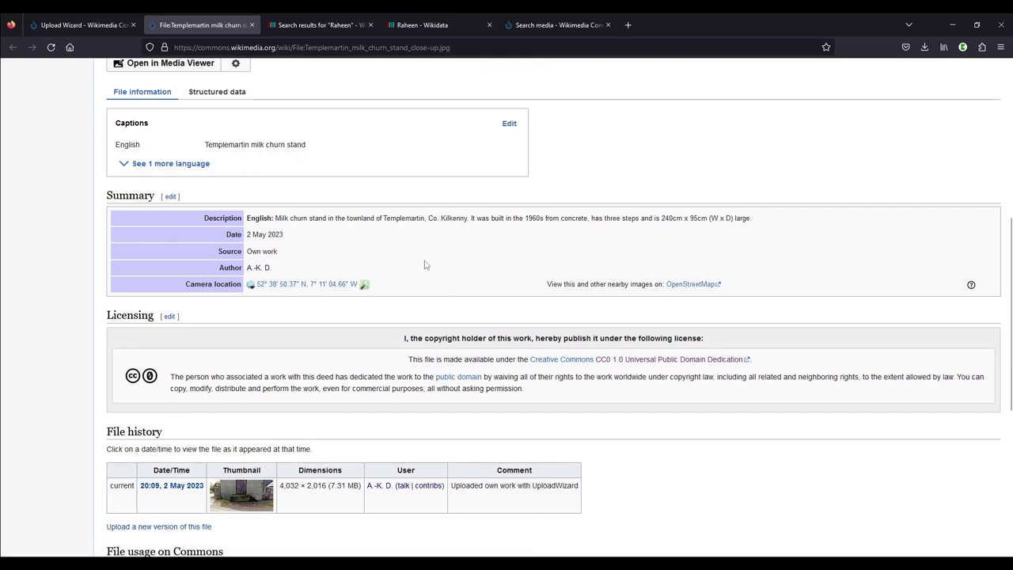
right_click(315, 285)
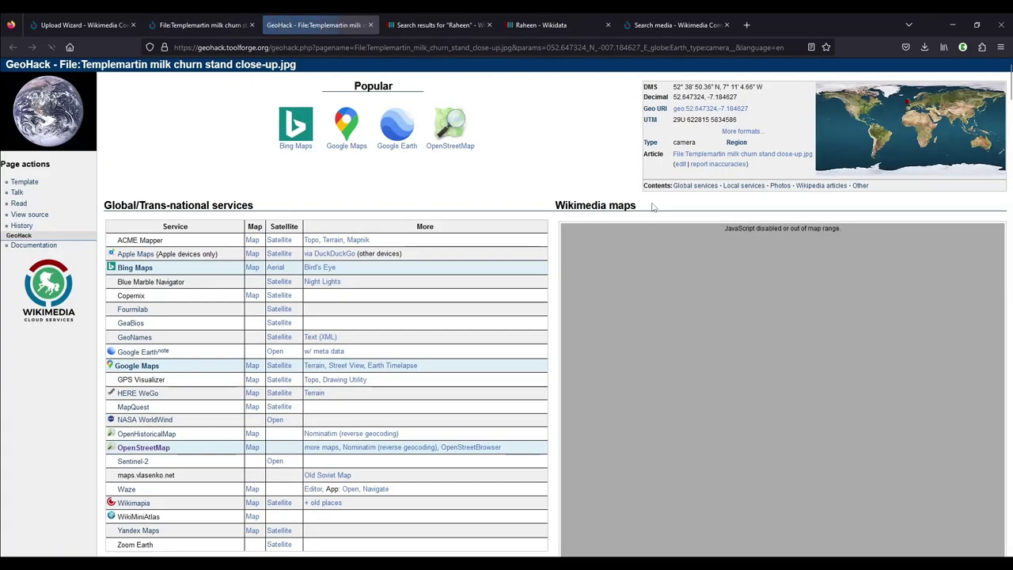
Step: Scroll GeoHack down to the Wikimedia map pinning the photo's location beside the N10
scroll(532, 143, "down", 1)
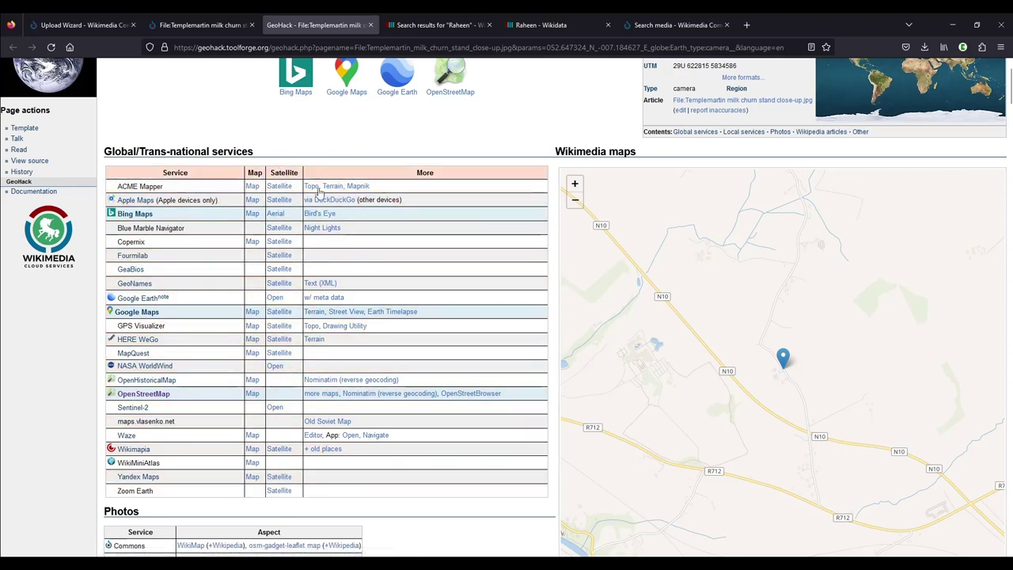
Step: Close GeoHack and review the file page's licensing text down to File history
left_click(371, 24)
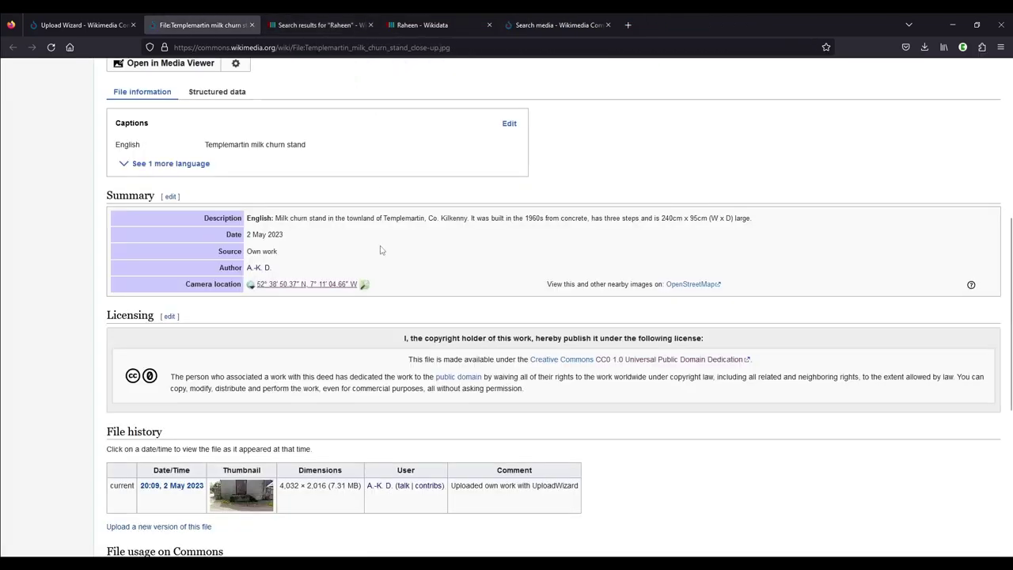
scroll(384, 238, "down", 3)
left_click_drag(394, 238, 713, 312)
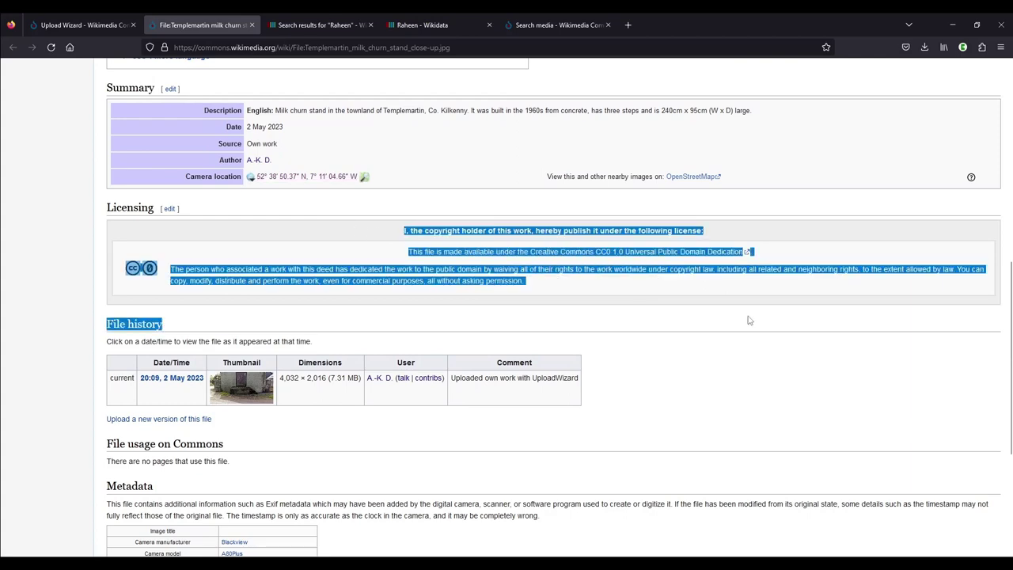
left_click(713, 301)
Step: Scroll to the Metadata table and highlight the Altitude row showing 65 meters above sea level
scroll(712, 301, "down", 6)
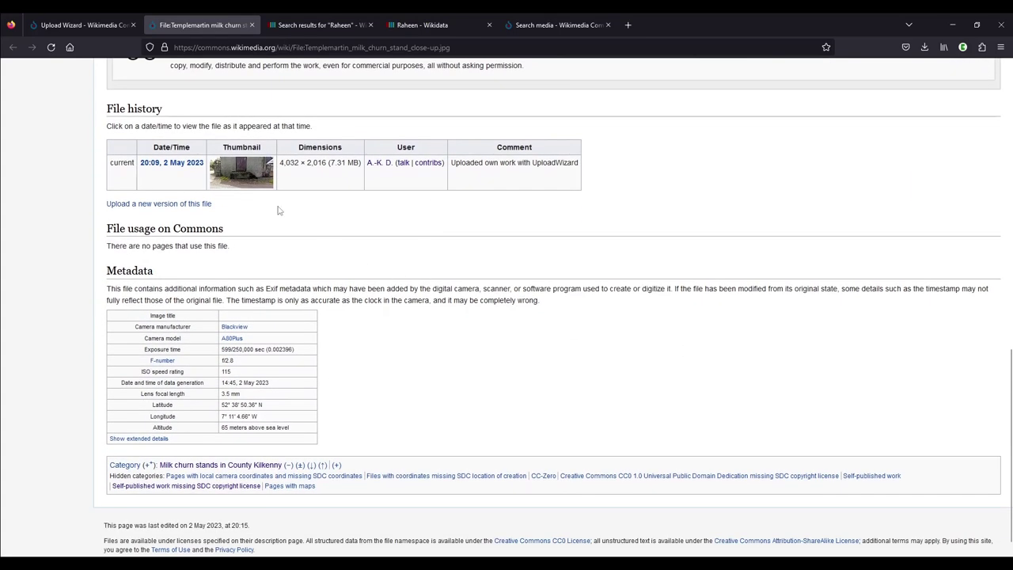
scroll(278, 177, "down", 1)
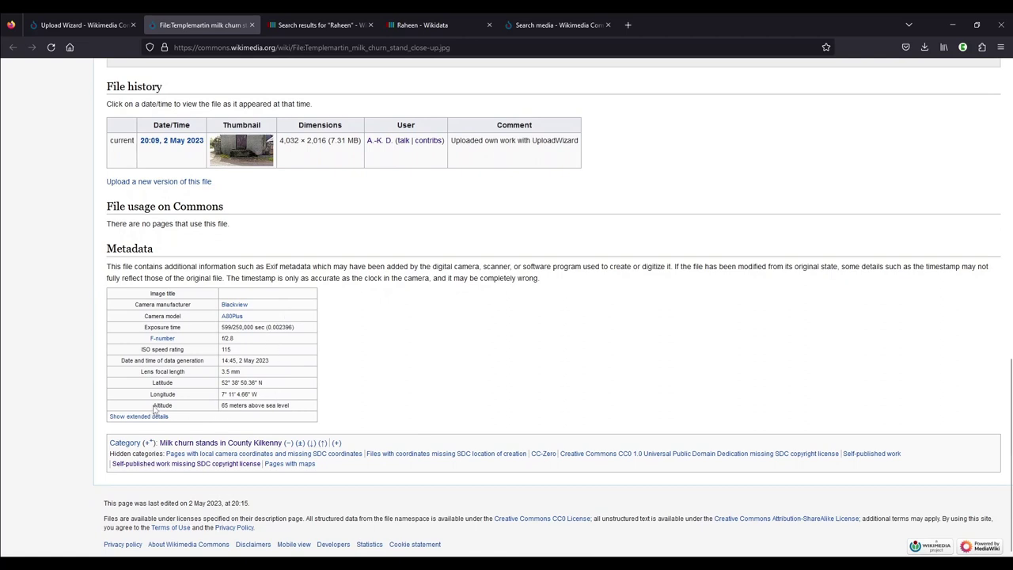
left_click_drag(155, 409, 301, 410)
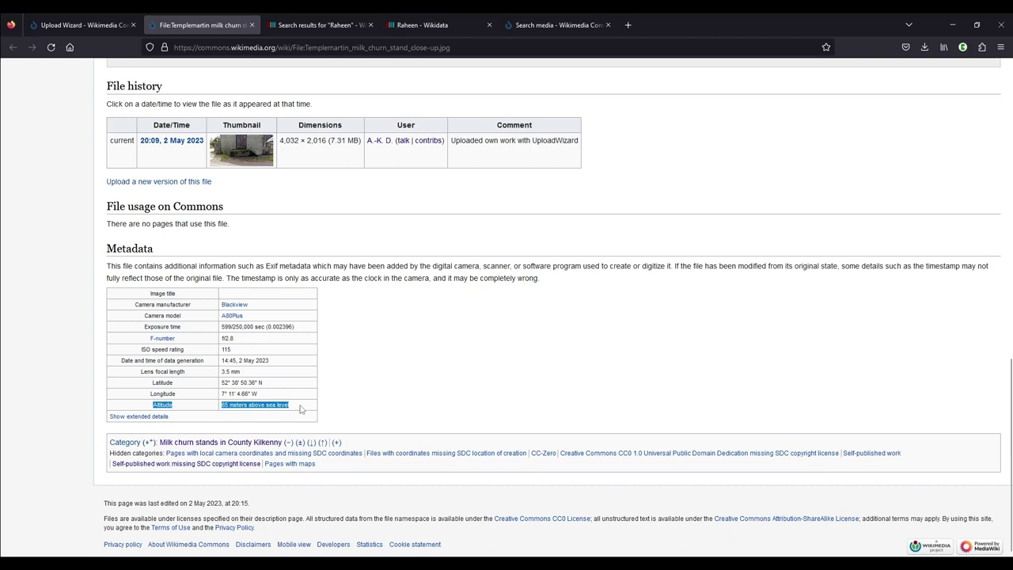
left_click(301, 409)
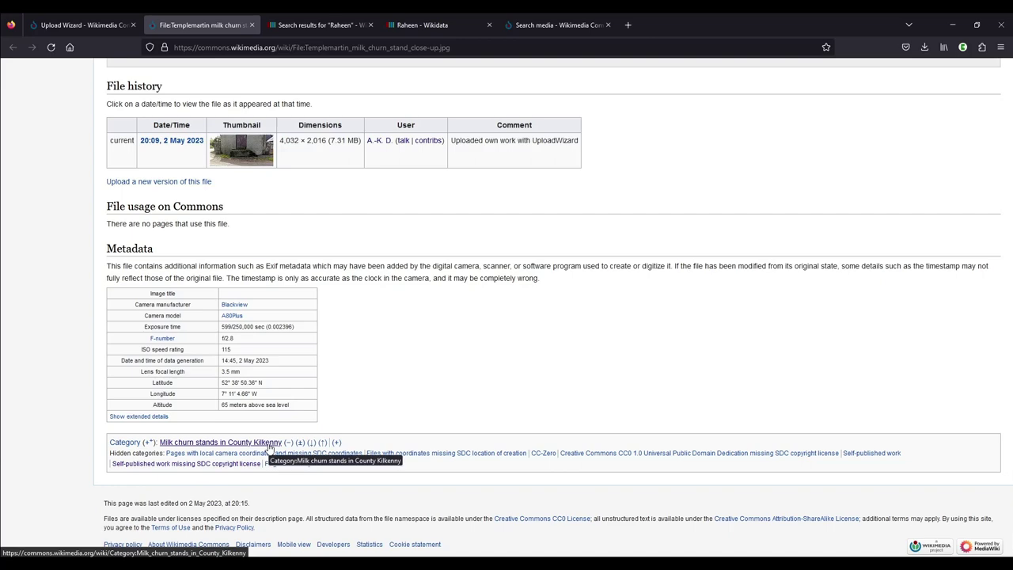
Step: Browse Milk churn stands in County Kilkenny, then open its parent Milk churn stands in the Republic of Ireland
left_click(269, 445)
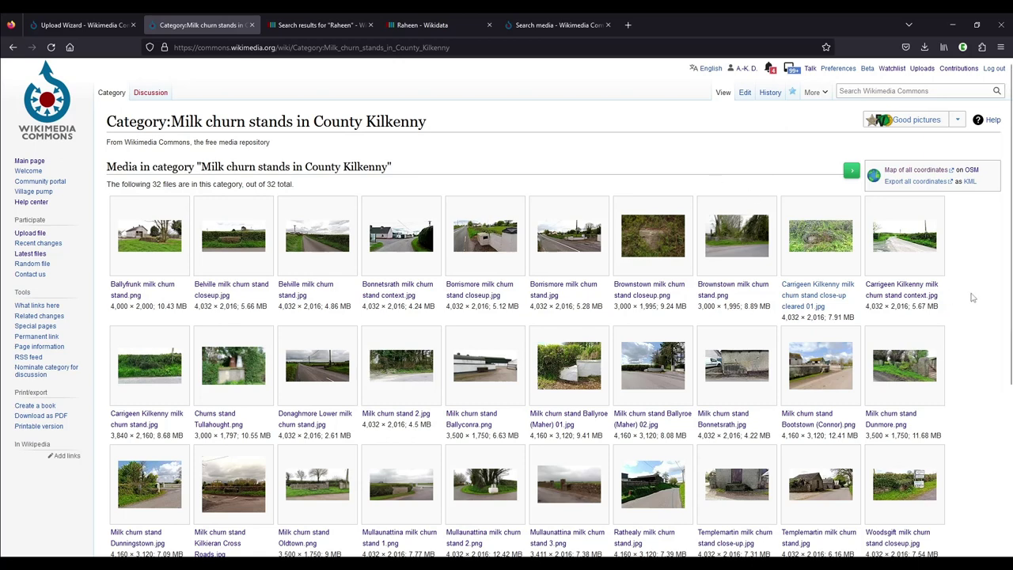
scroll(978, 301, "down", 5)
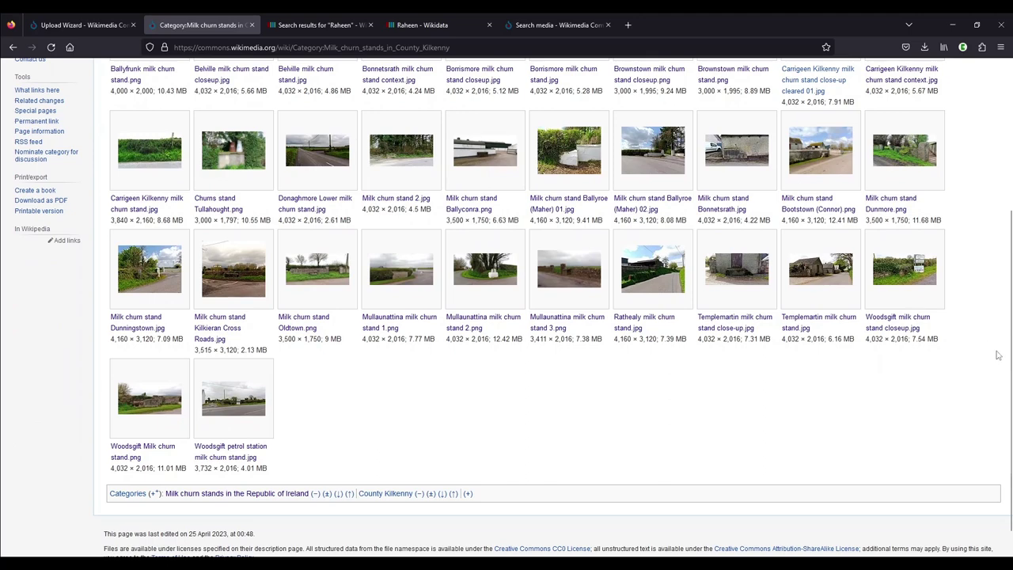
scroll(996, 351, "up", 1)
scroll(1000, 352, "up", 2)
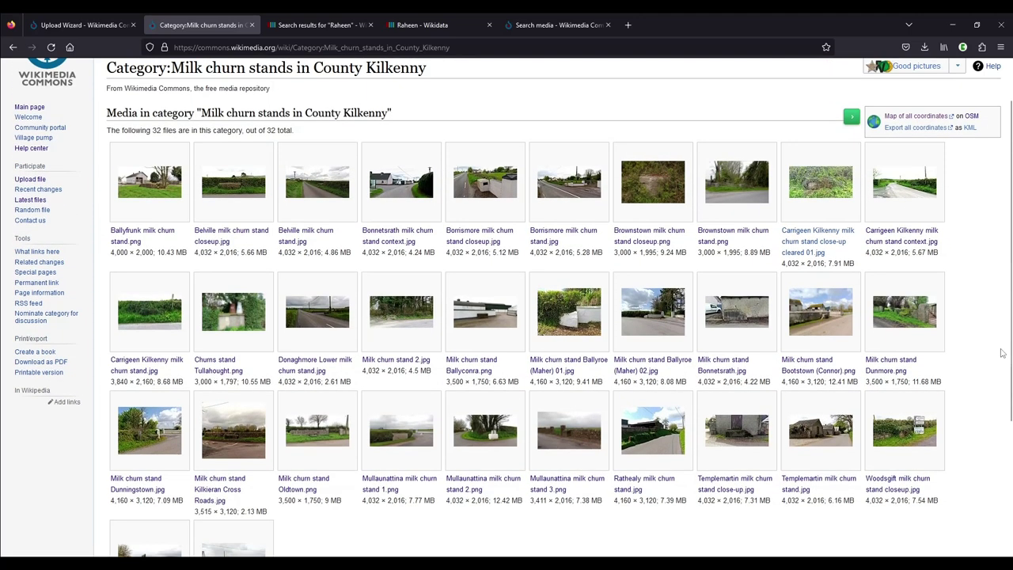
scroll(1003, 353, "down", 3)
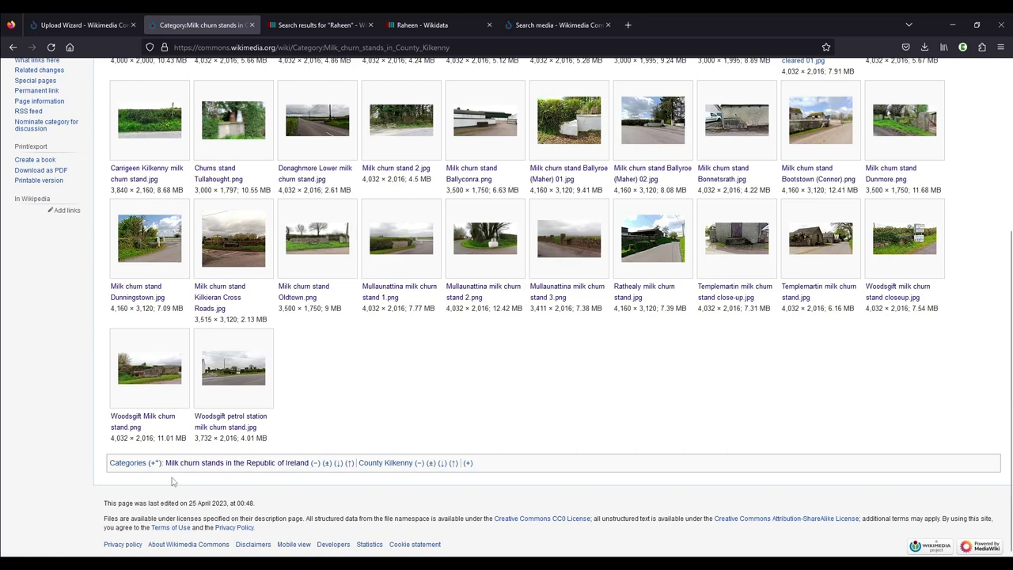
left_click(270, 468)
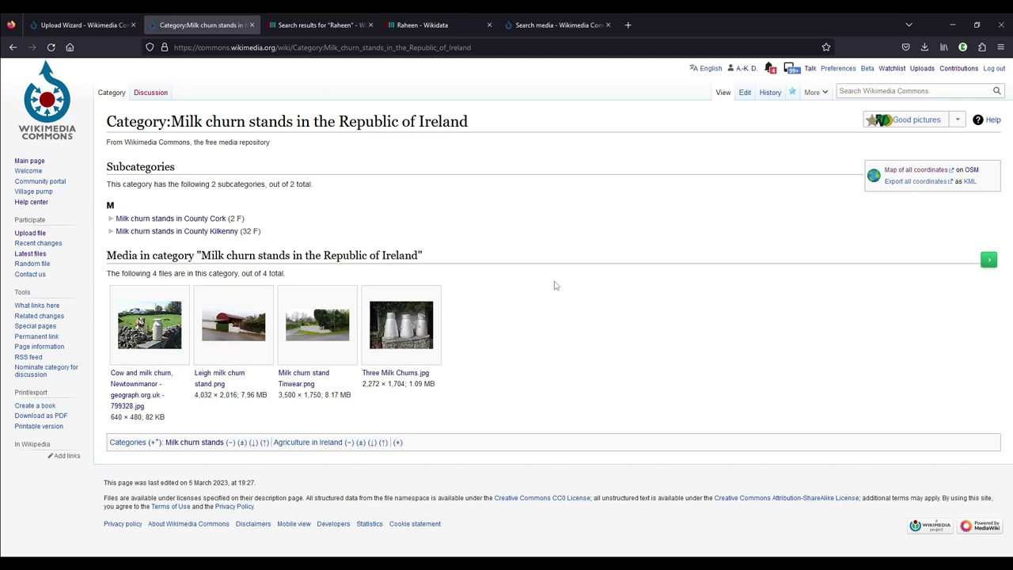
Step: Return to the County Kilkenny category and reopen the Republic of Ireland milk churn stands category
left_click(12, 48)
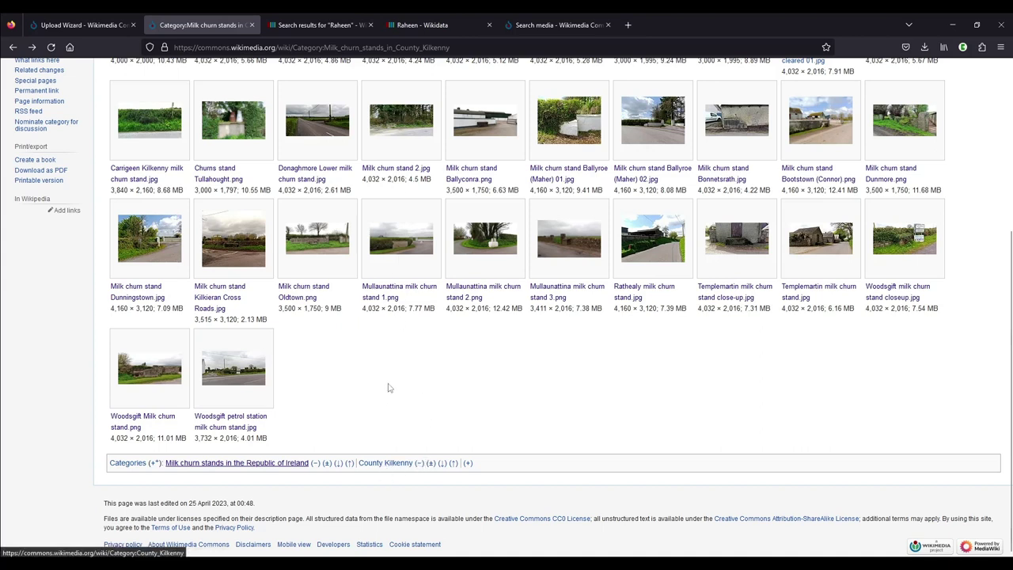
left_click(277, 465)
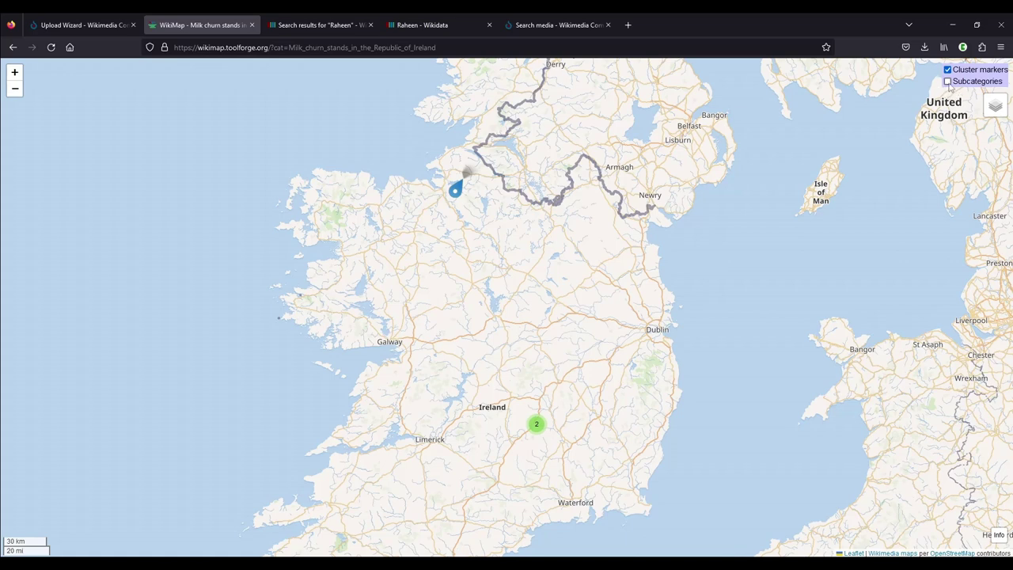
Step: Show subcategory photos as clustered WikiMap markers and preview a marker near Cork
left_click(949, 83)
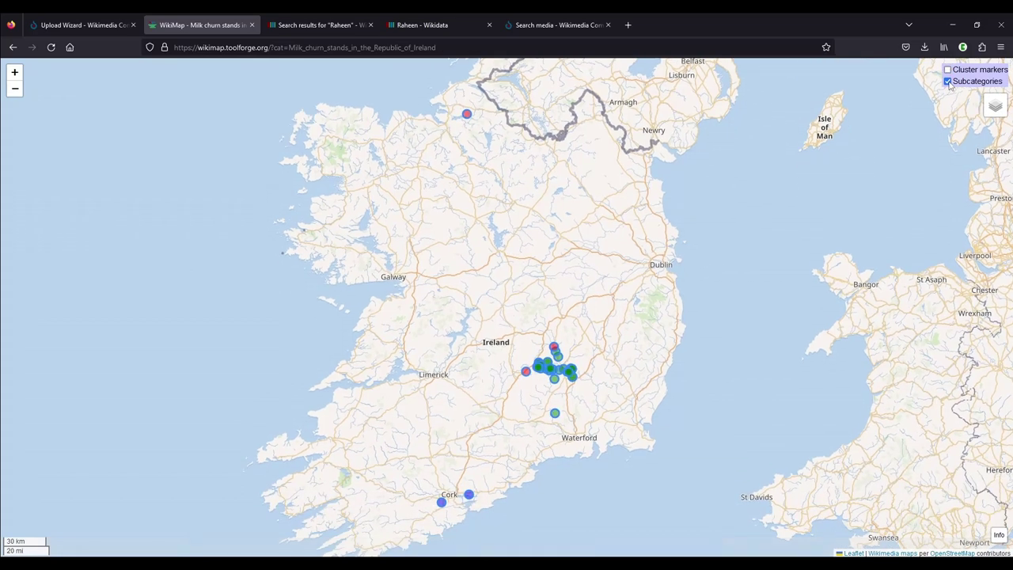
left_click(948, 69)
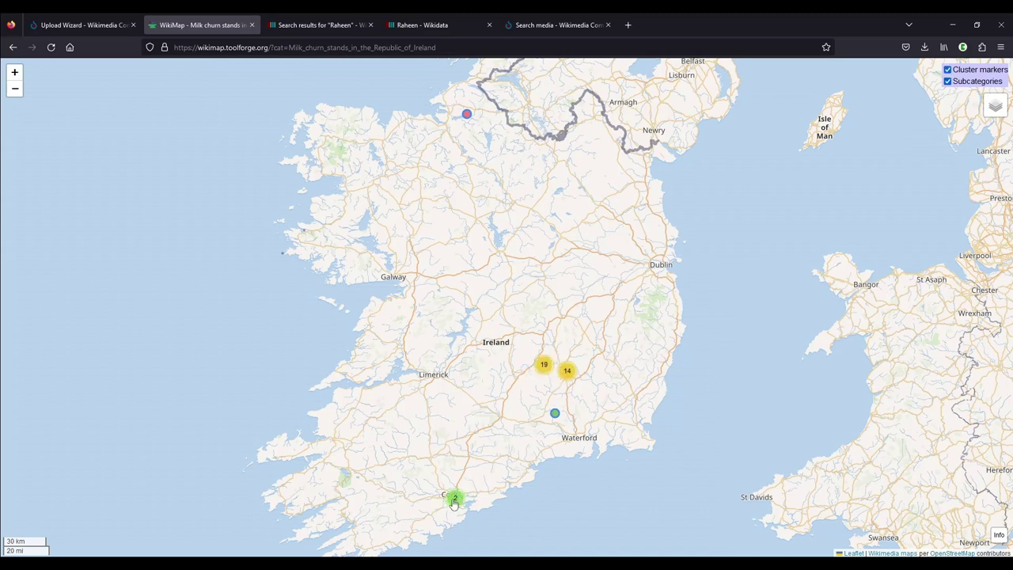
scroll(456, 509, "up", 1)
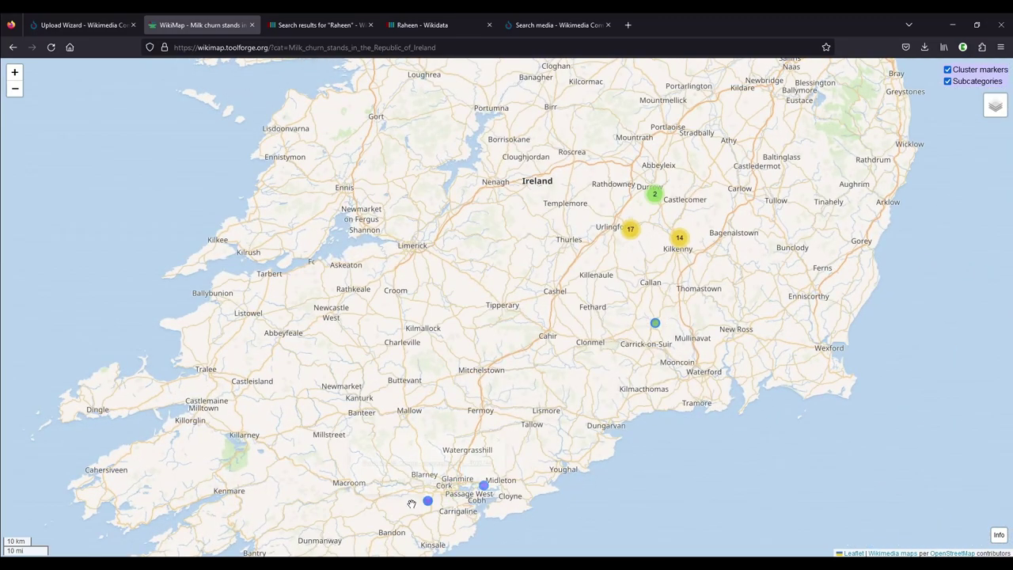
left_click(428, 501)
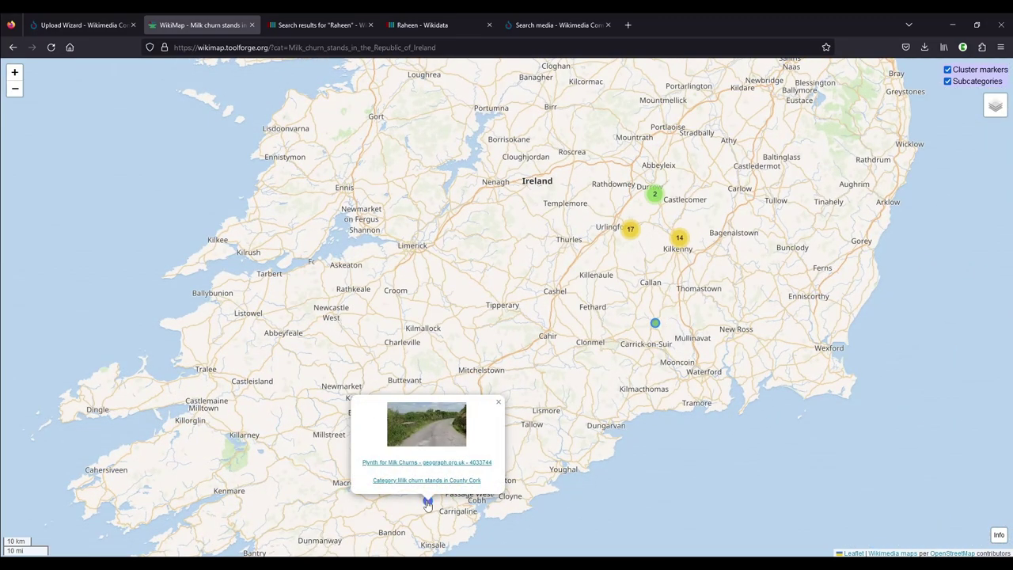
scroll(546, 464, "down", 1)
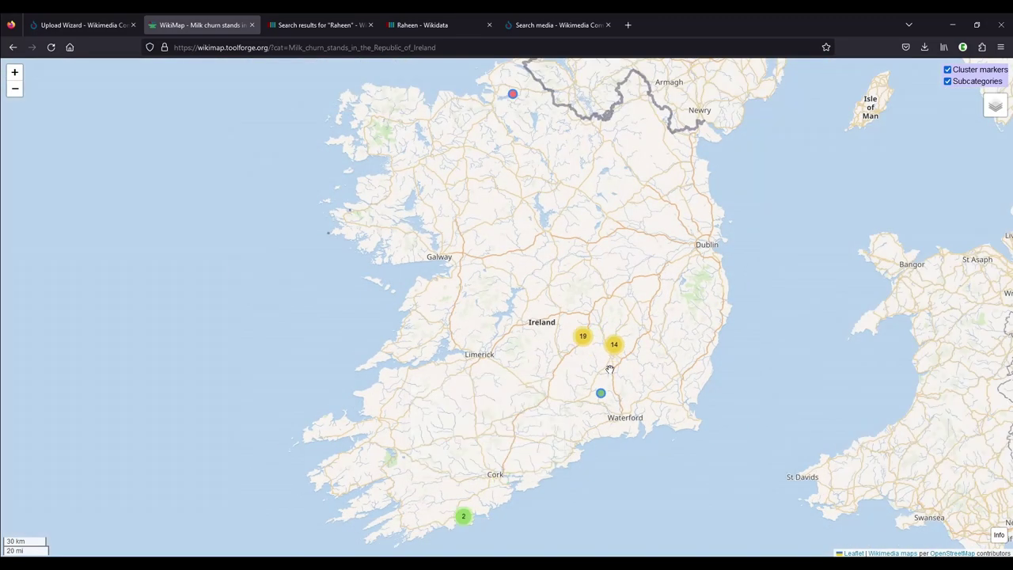
scroll(583, 401, "up", 3)
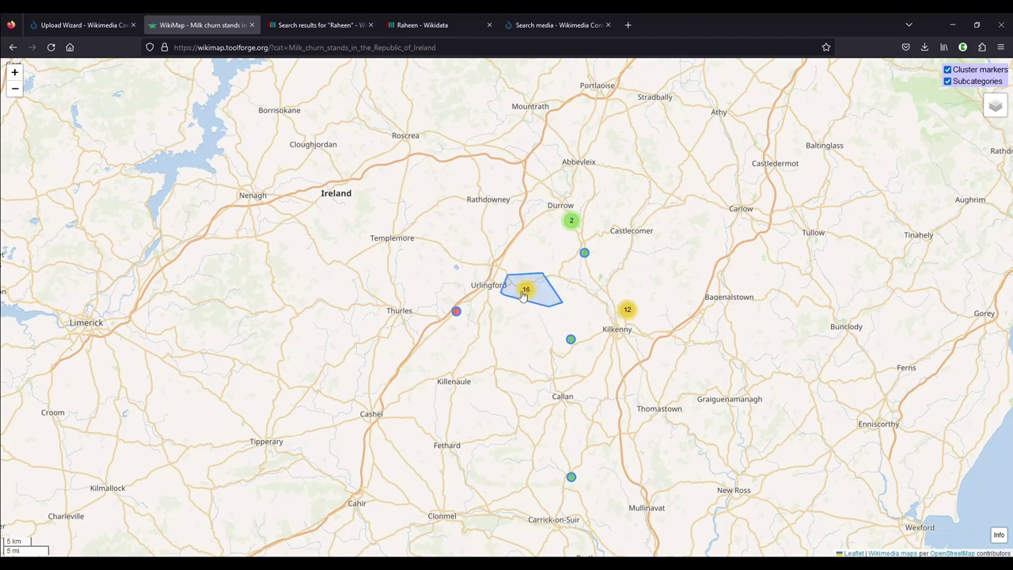
scroll(526, 288, "up", 1)
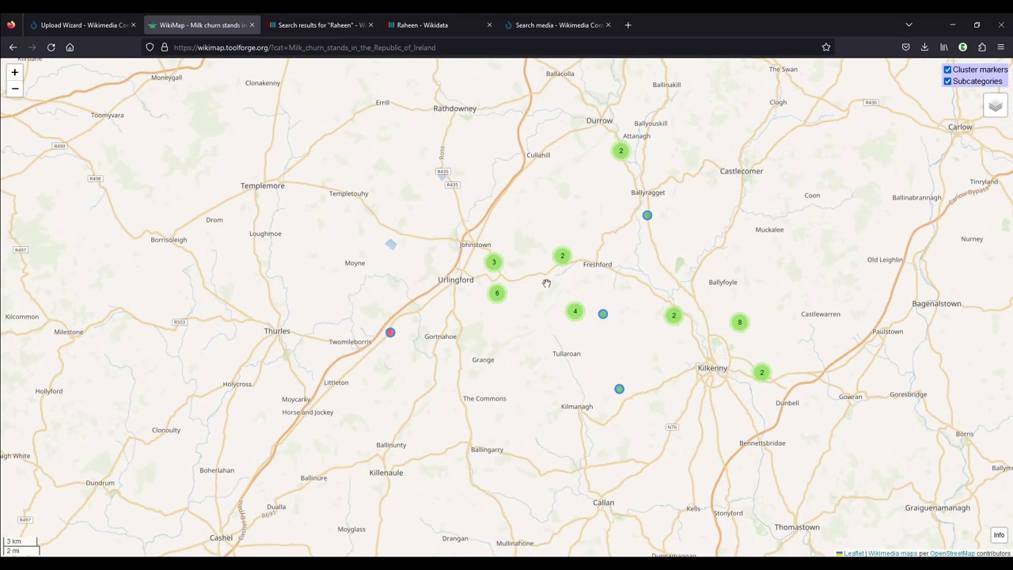
scroll(546, 283, "up", 1)
scroll(546, 282, "up", 1)
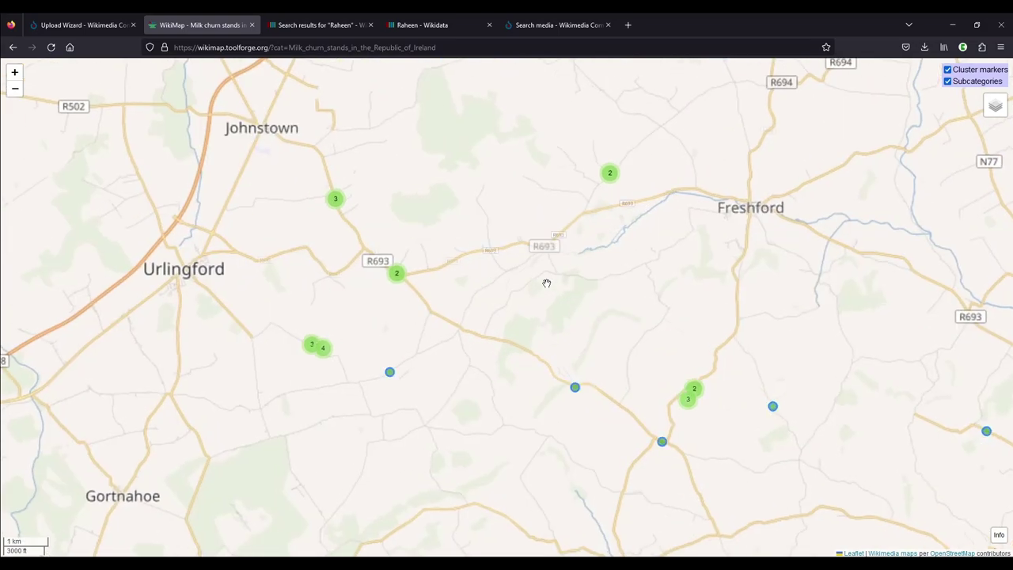
scroll(546, 282, "up", 1)
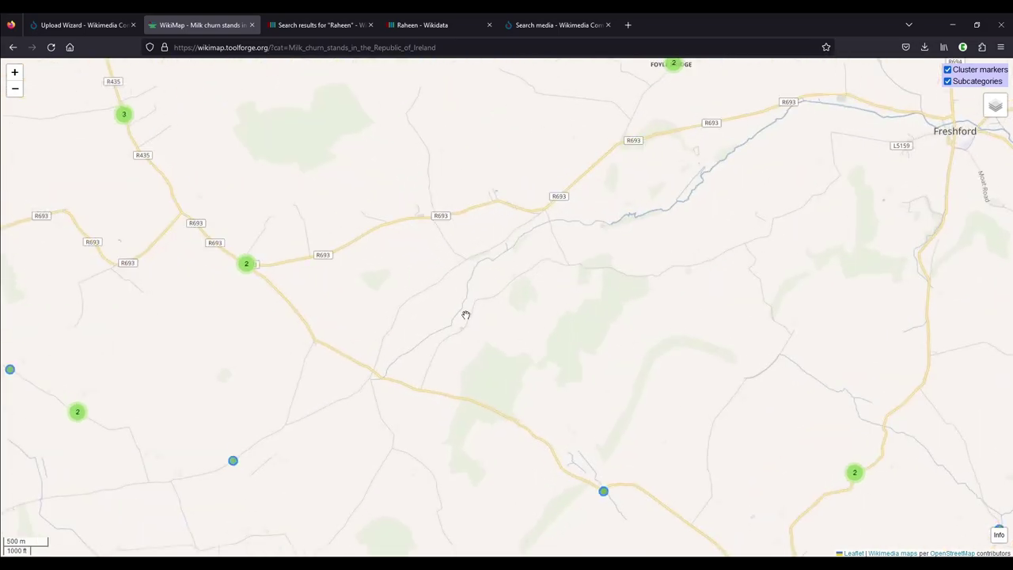
scroll(469, 307, "down", 3)
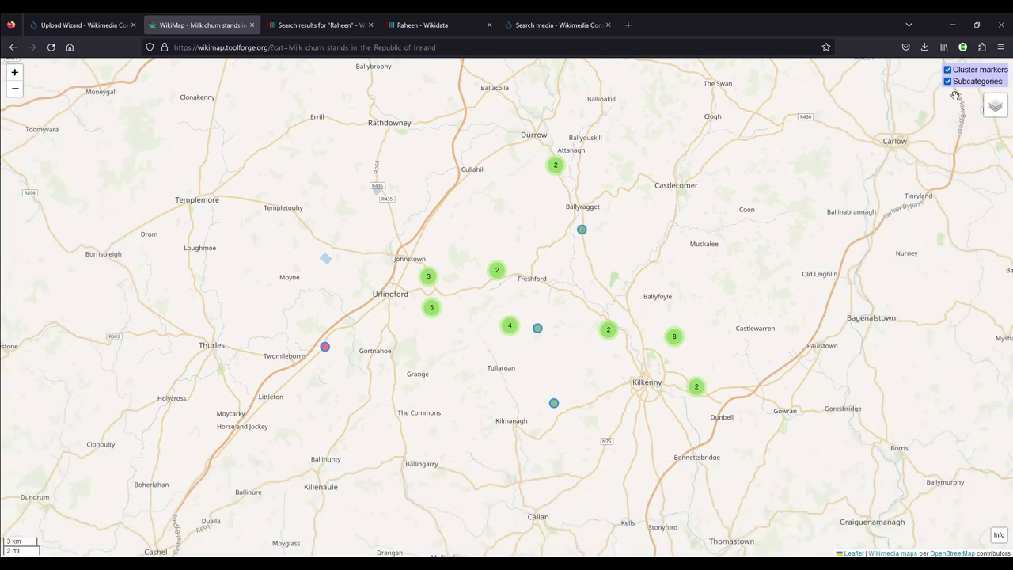
Step: Uncluster markers, preview the Templemartin, Mullaunattina, Carrigeen and Ballyfrunk photos, then return to Commons
left_click(948, 70)
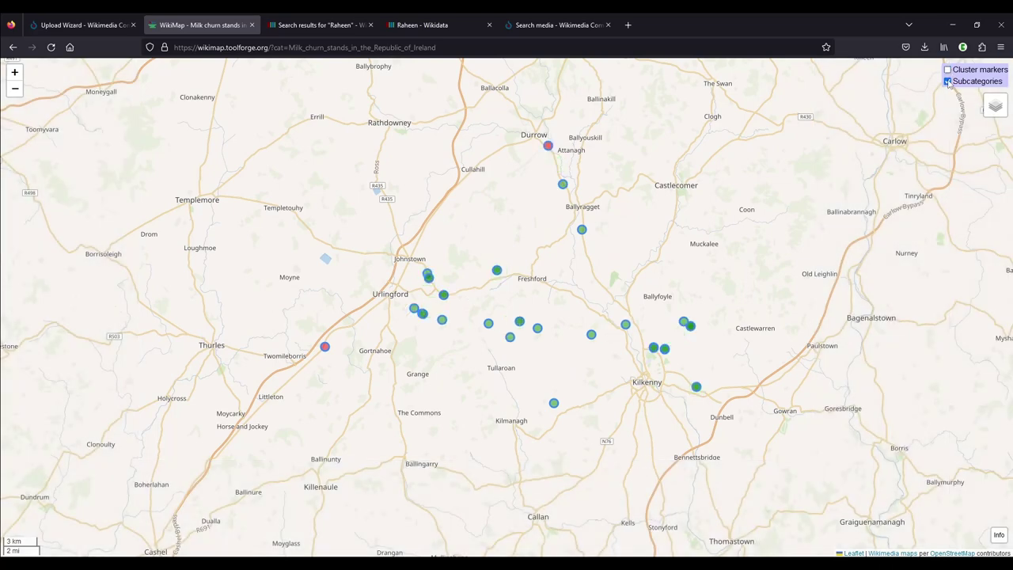
left_click(947, 80)
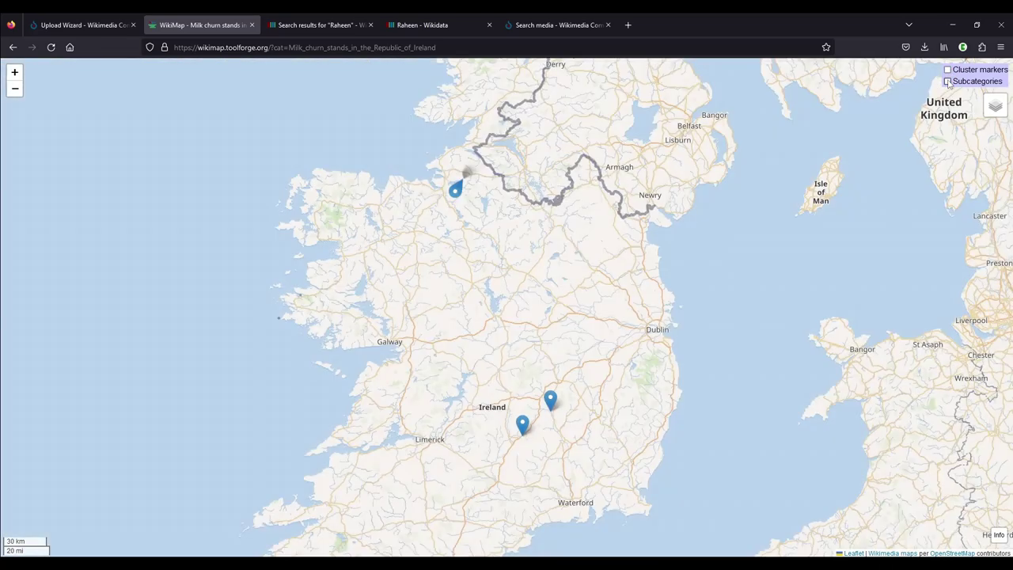
left_click(947, 80)
left_click(571, 377)
scroll(563, 396, "up", 1)
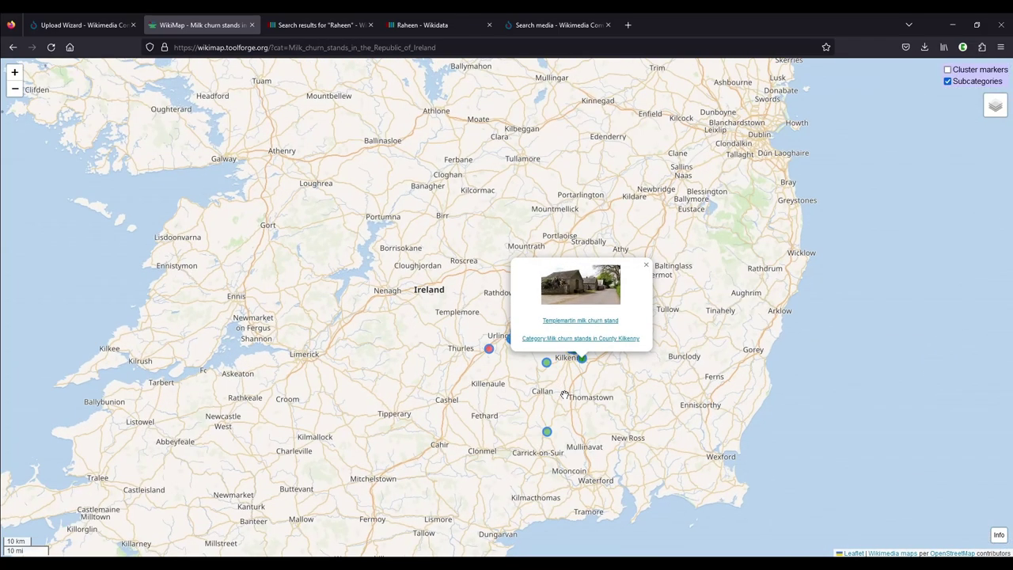
scroll(563, 394, "up", 1)
left_click(463, 285)
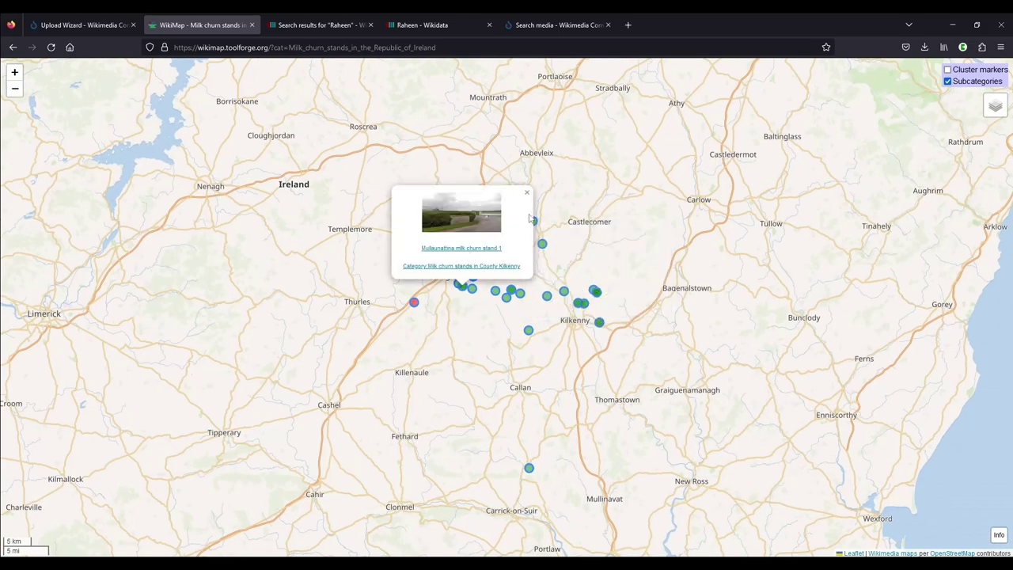
left_click(597, 293)
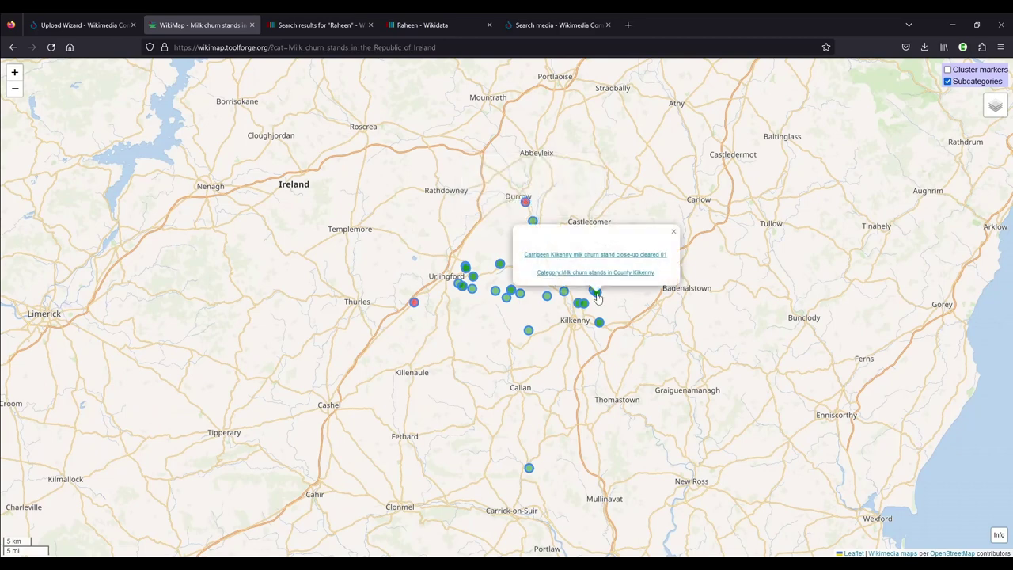
left_click(529, 328)
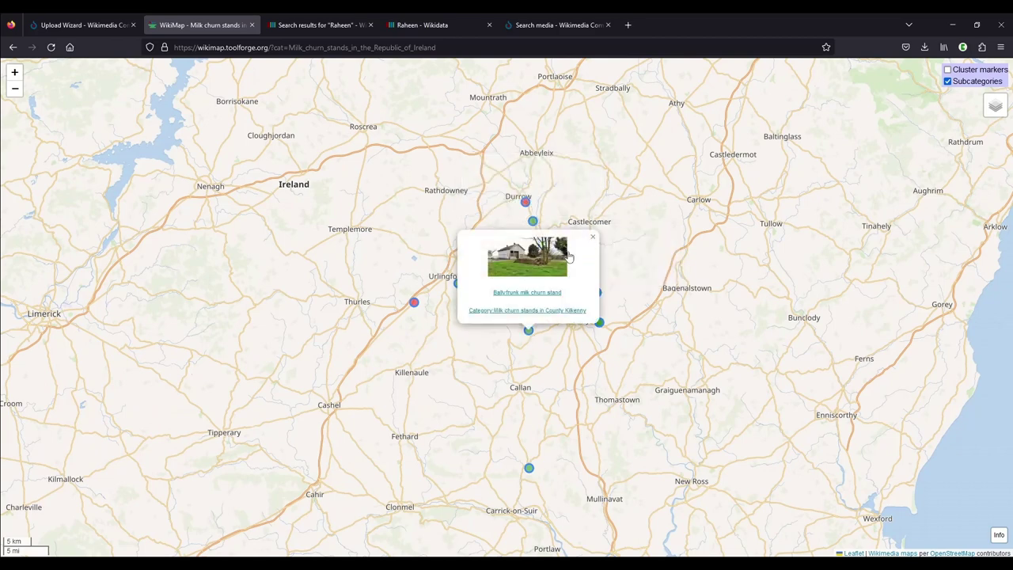
left_click(14, 48)
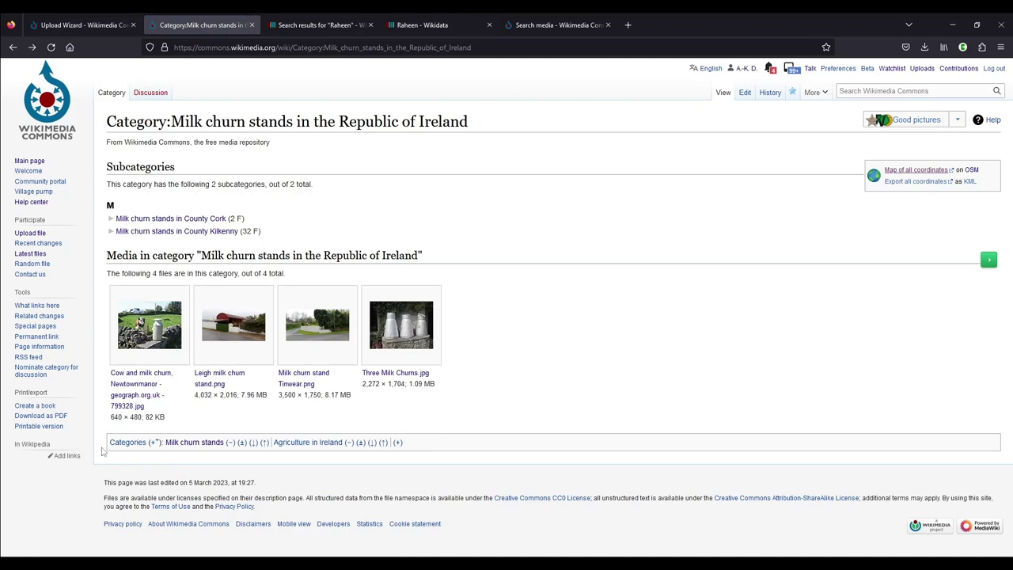
left_click(198, 443)
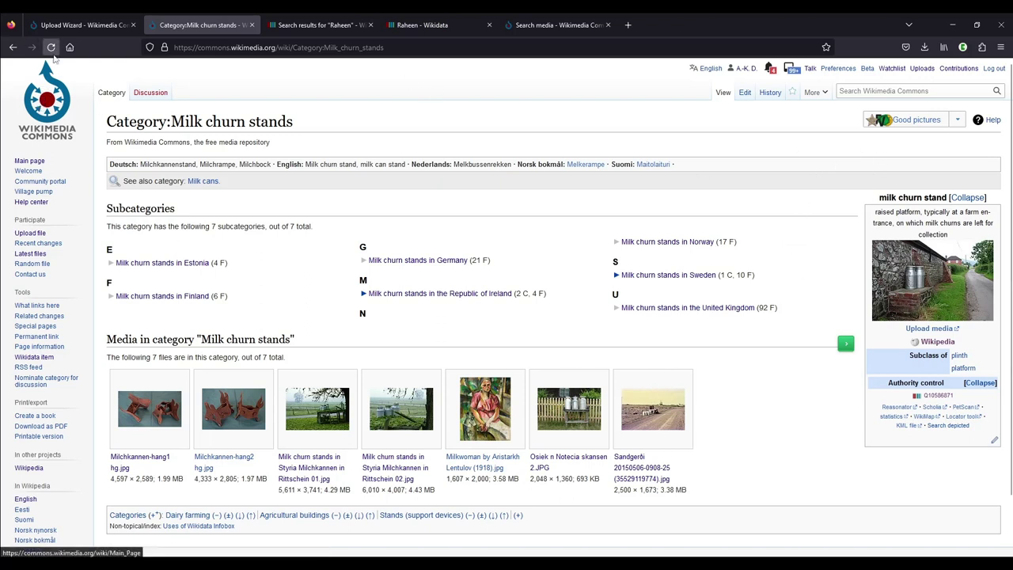
left_click(13, 48)
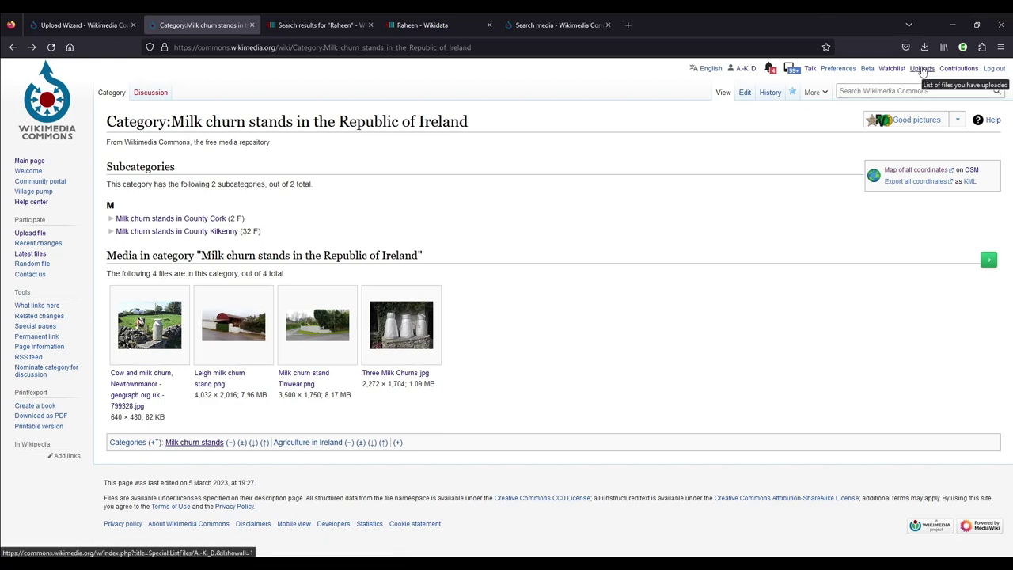
Step: Open the account's Uploads list and scroll through it, with the Templemartin milk churn stand files on top
left_click(922, 69)
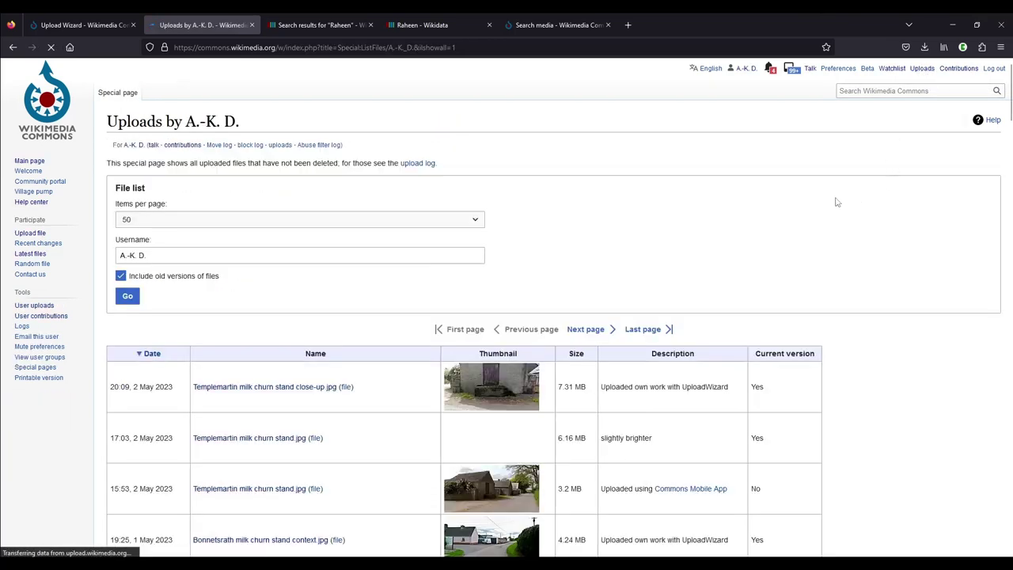
scroll(837, 202, "down", 1)
scroll(837, 202, "down", 3)
scroll(917, 182, "up", 1)
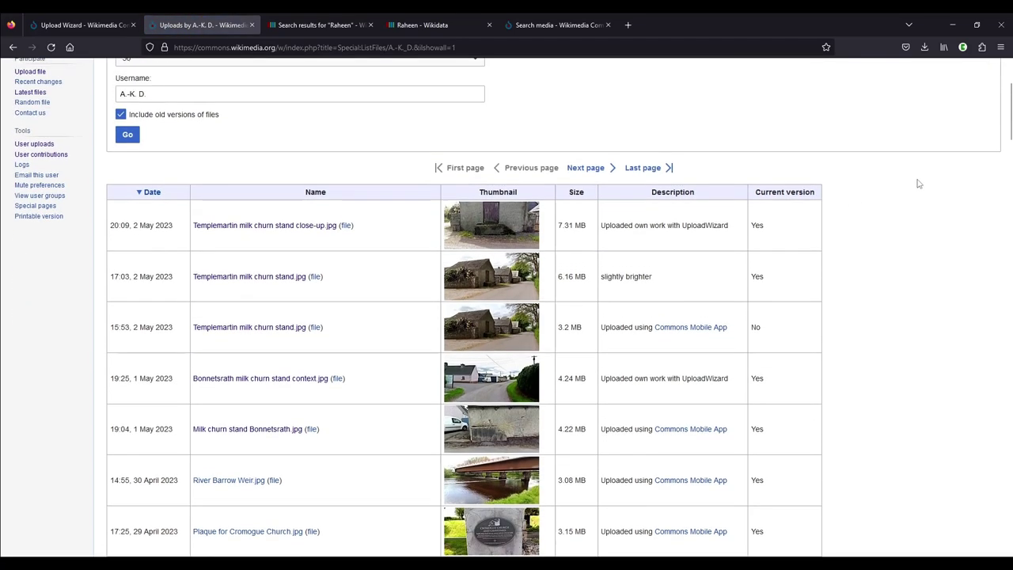
scroll(919, 183, "up", 3)
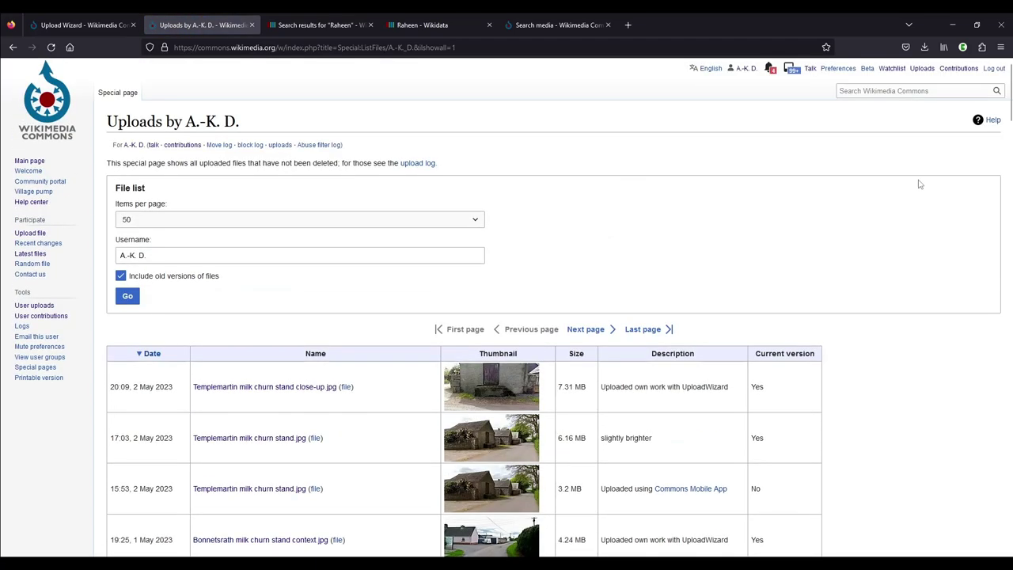